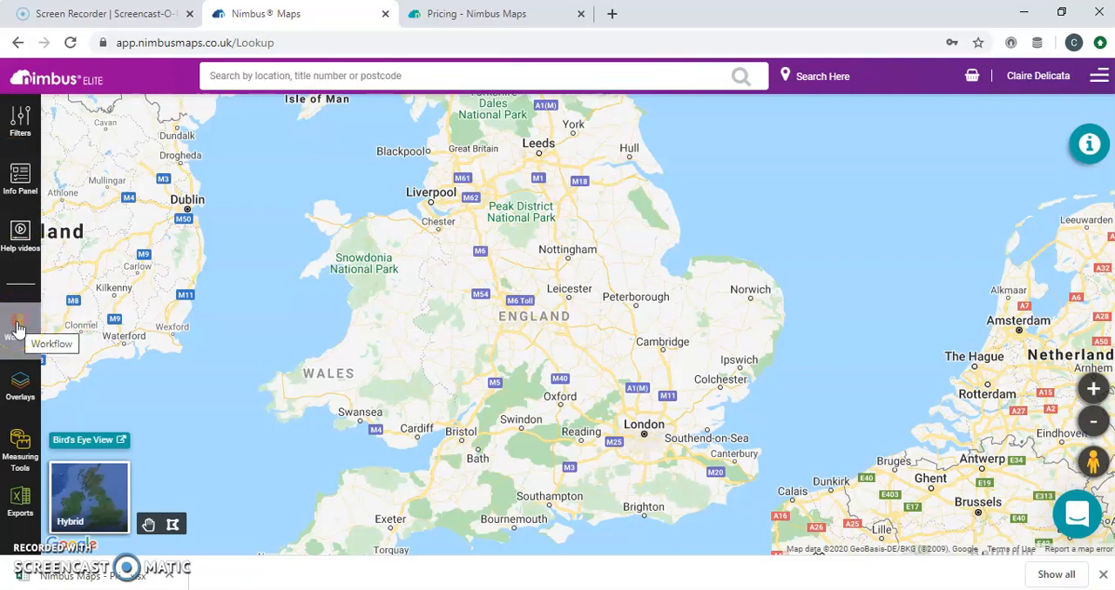
Browse the available map overlays, from Residential Rateable Per Sqf through to Built Up Areas
click(19, 386)
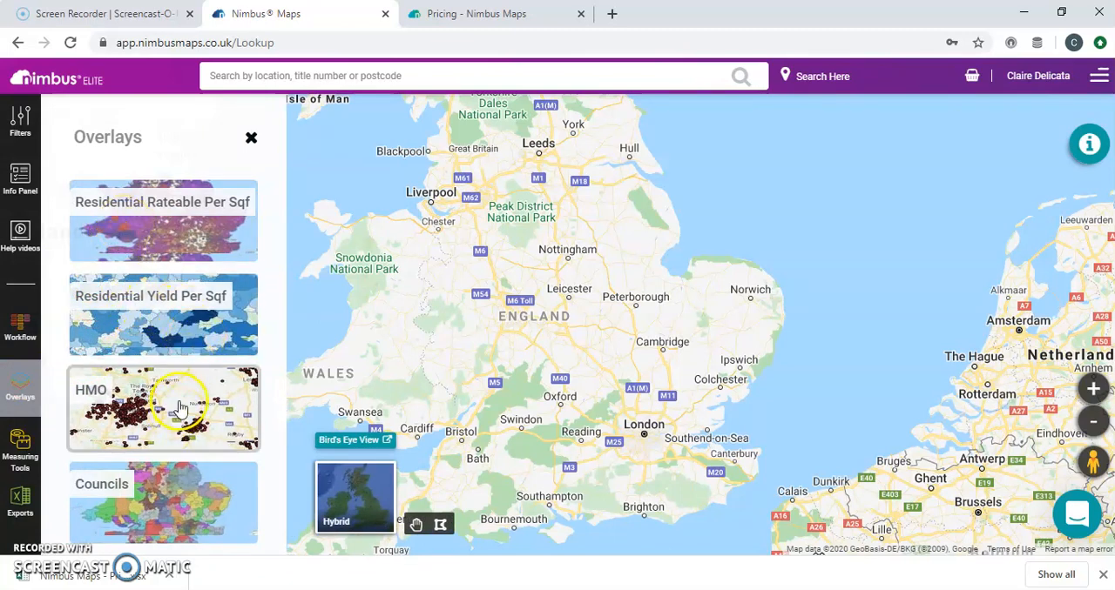
scroll(178, 492, down, 3)
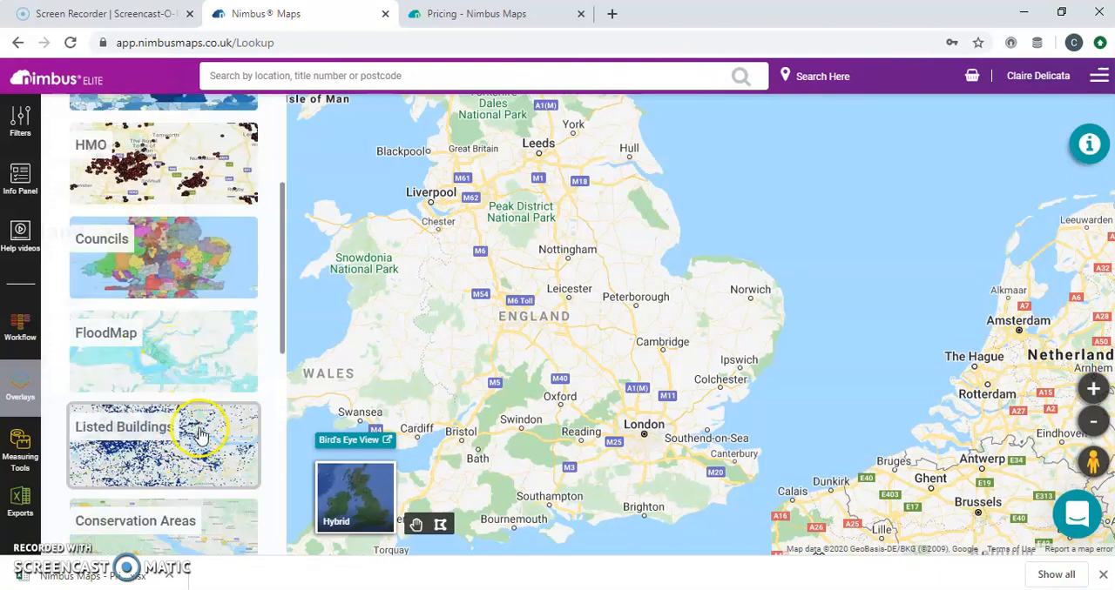
scroll(174, 426, down, 2)
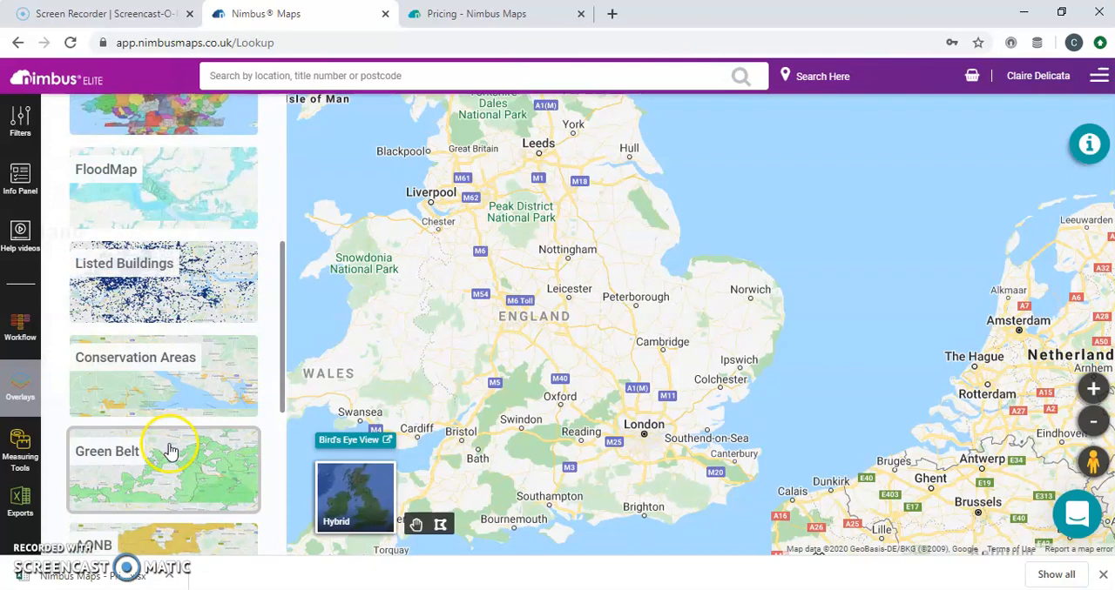
scroll(170, 469, down, 1)
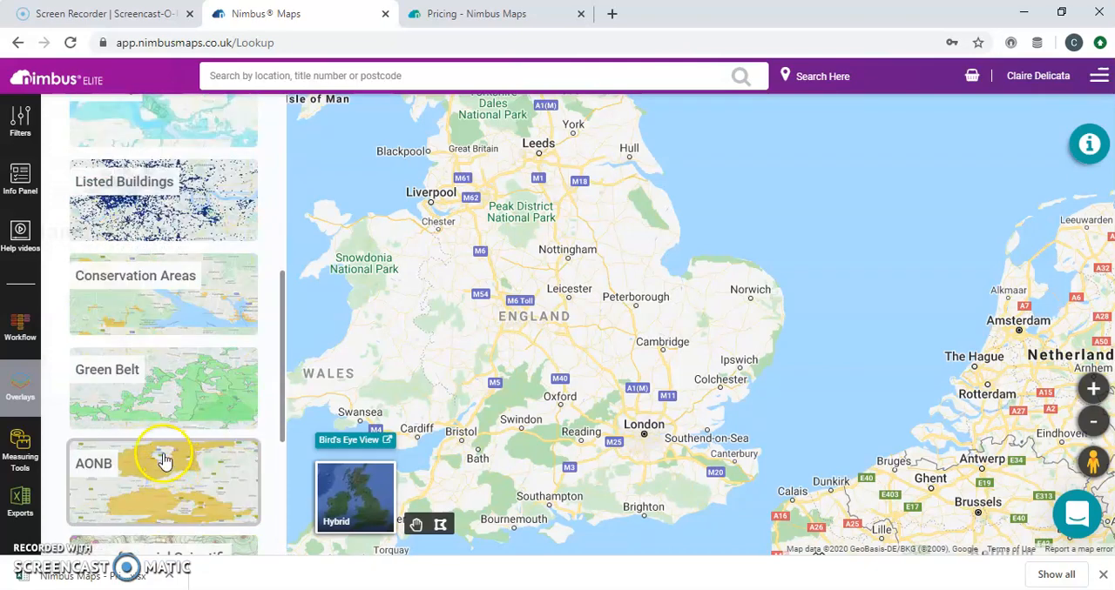
scroll(169, 462, down, 2)
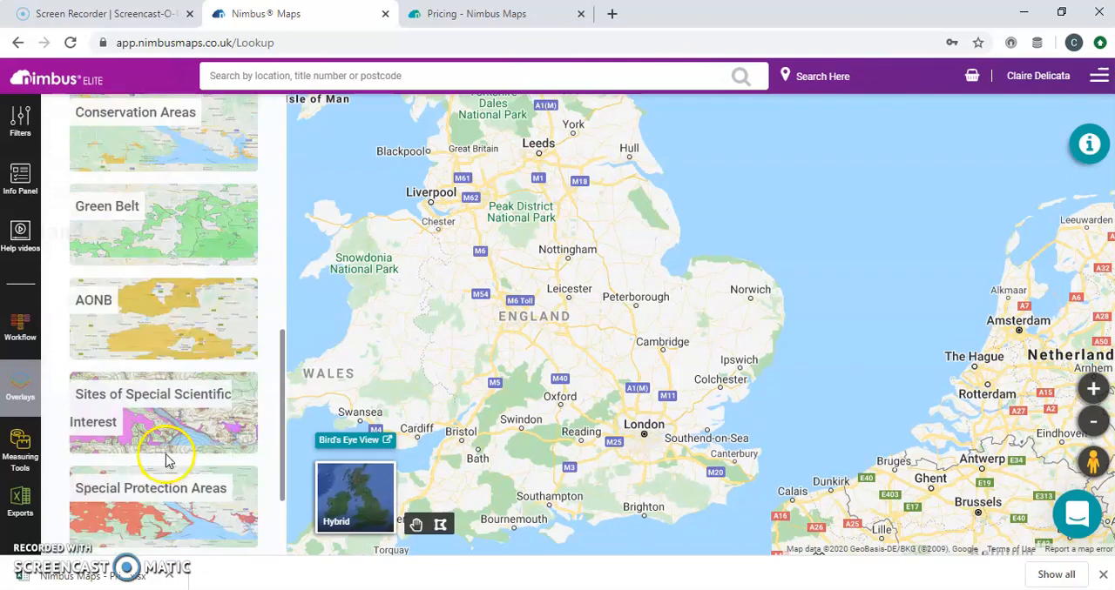
scroll(209, 420, down, 1)
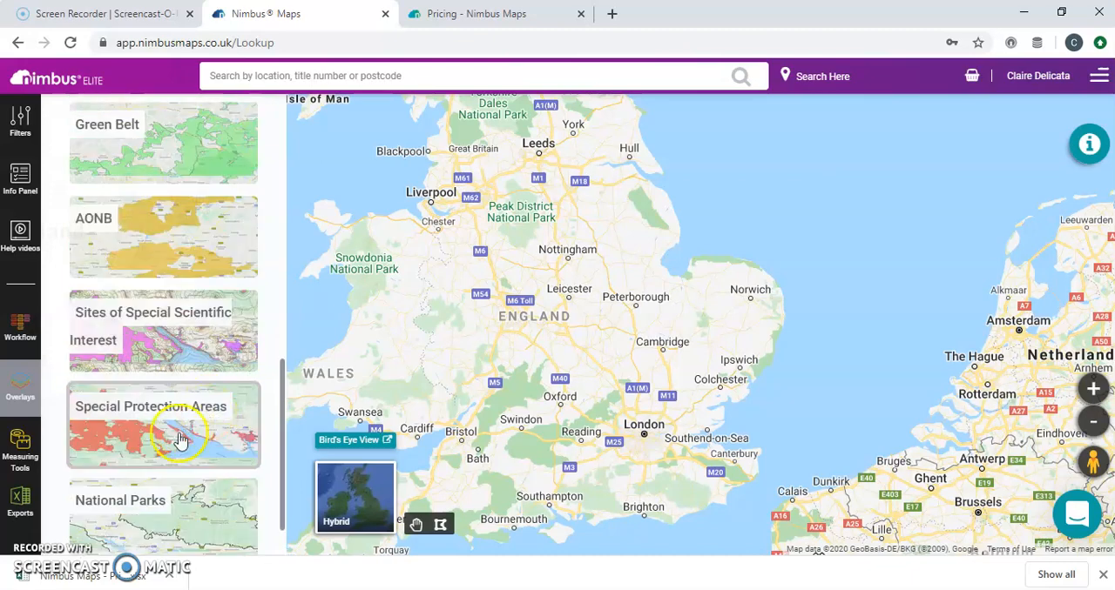
scroll(148, 426, down, 1)
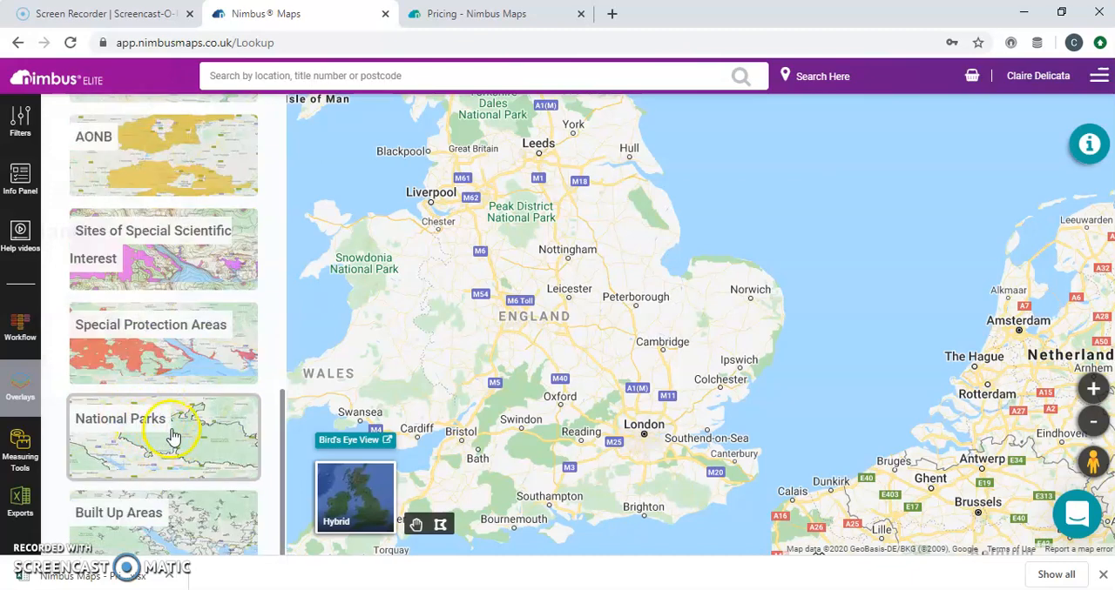
scroll(155, 386, up, 10)
Search the map for the location Peterborough, UK
click(287, 71)
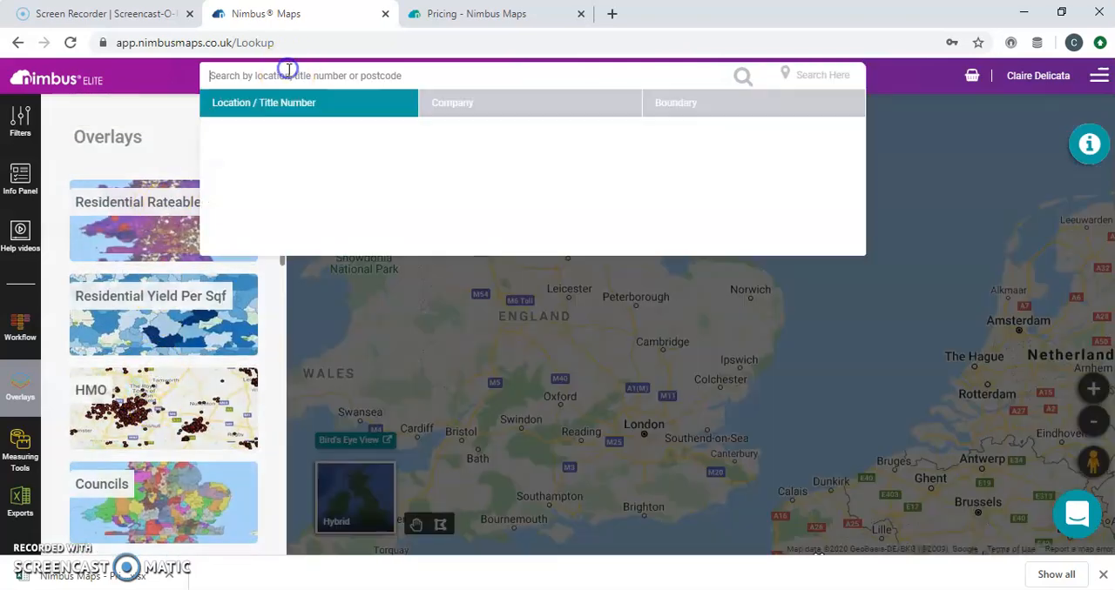
text(peter)
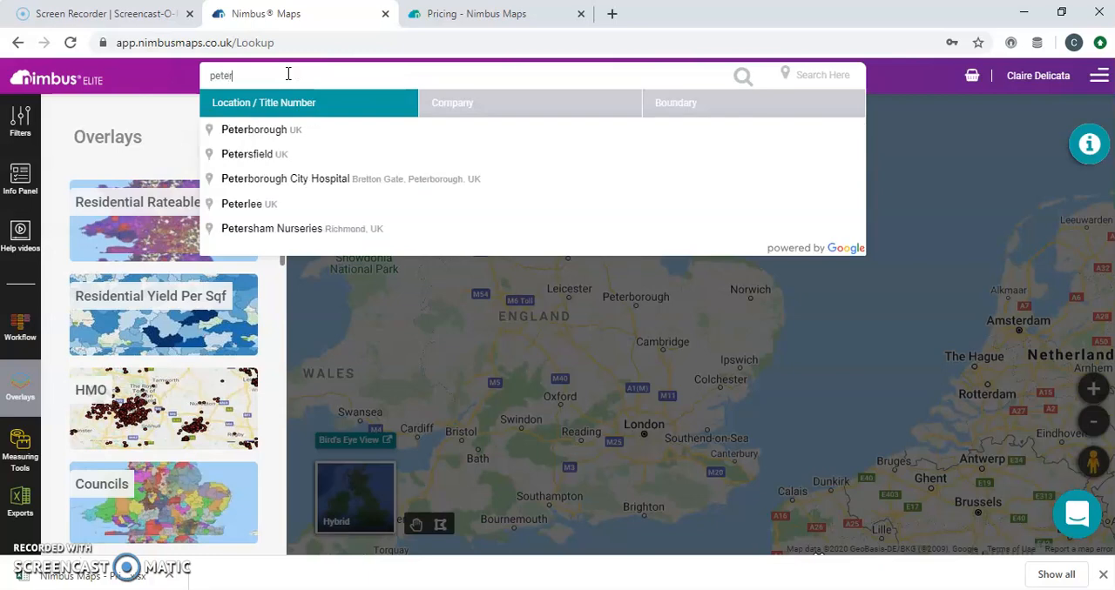
click(244, 133)
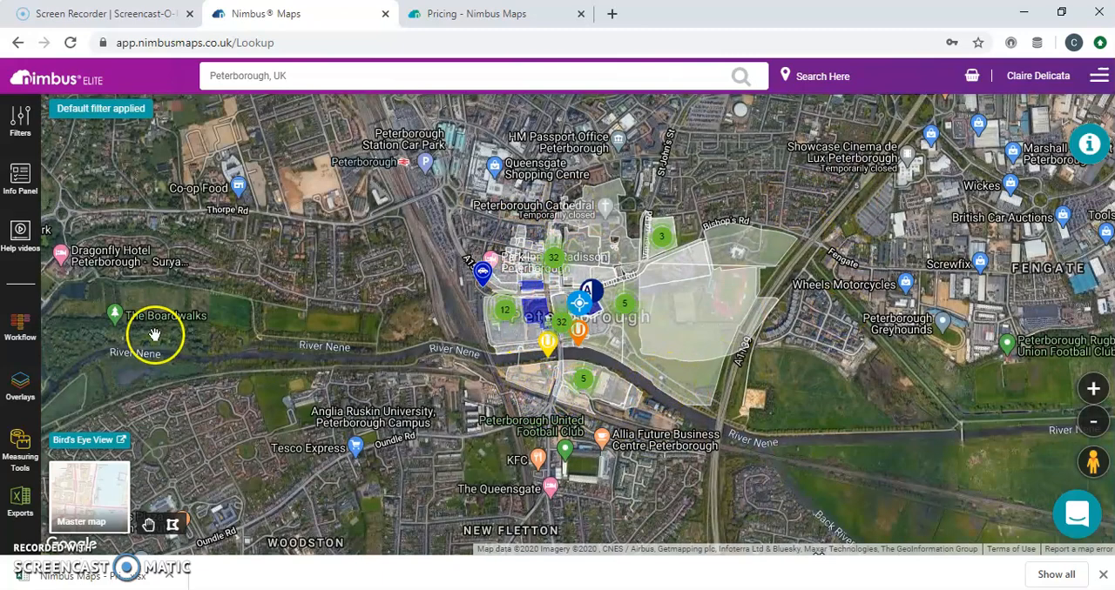
Apply the Residential Comps filter preset and set the search radius to 1000 metres
click(7, 131)
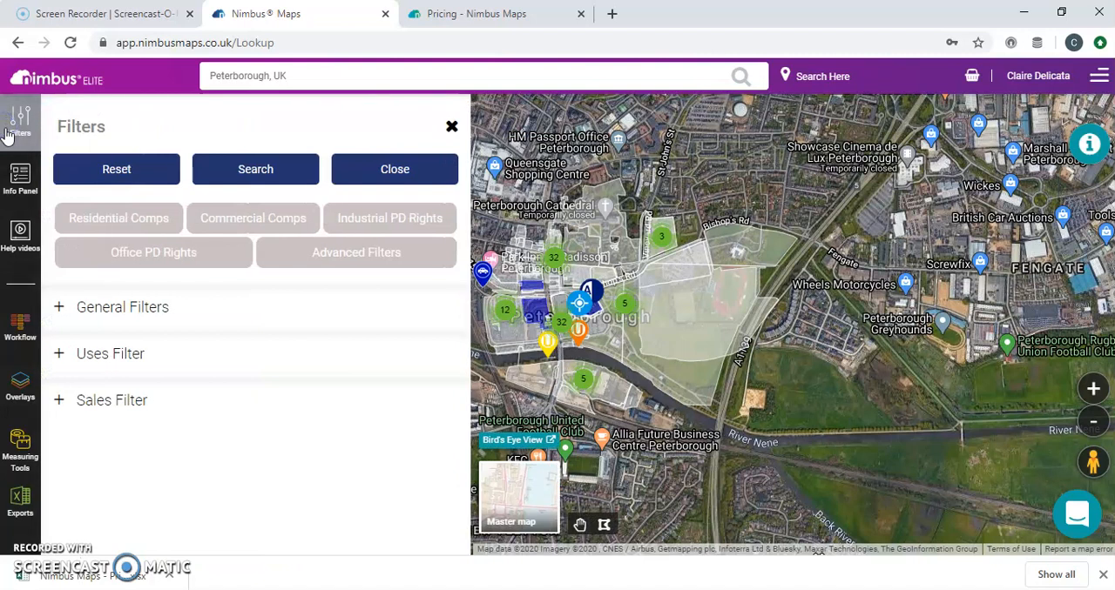
click(106, 219)
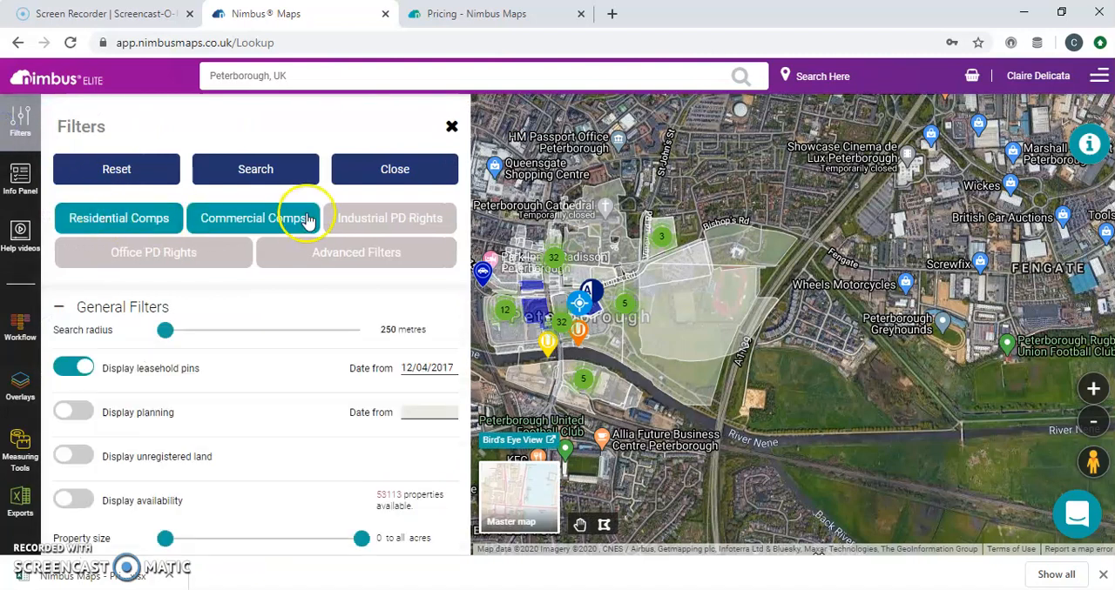
drag(168, 340, 384, 337)
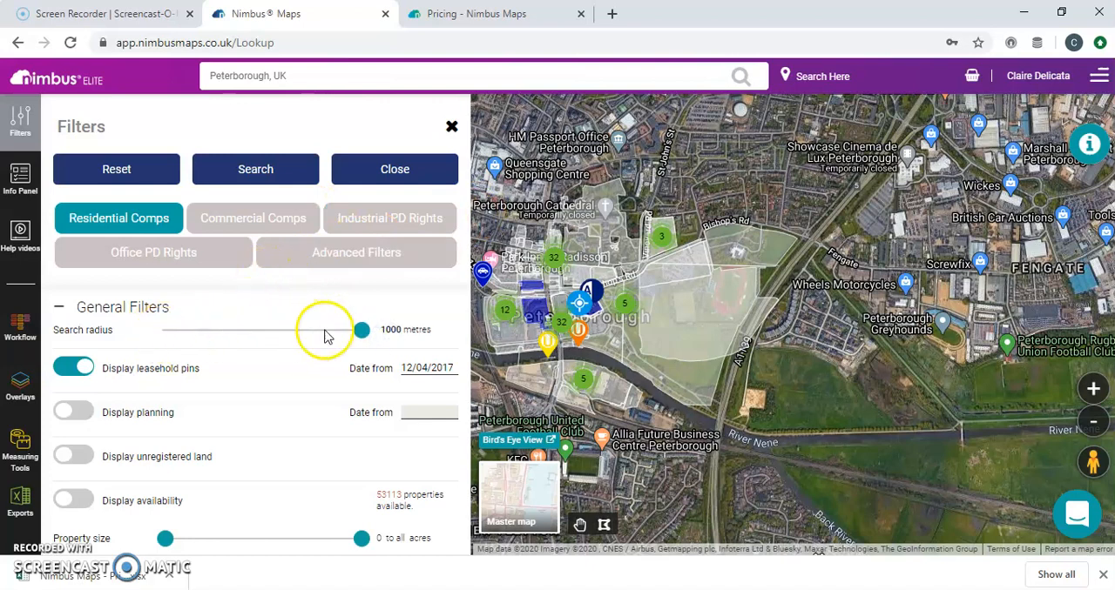
Restrict the uses filter to Residential by deselecting the Industrial, Land, Licenced & Leisure, Offices and Retail property types
scroll(273, 394, down, 3)
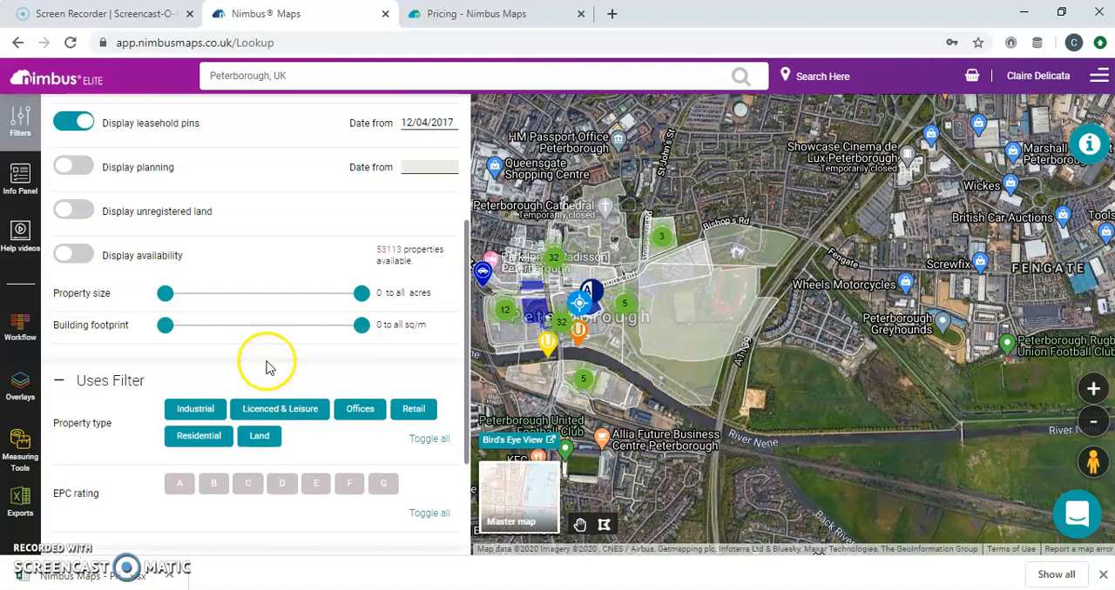
scroll(266, 359, down, 1)
click(197, 335)
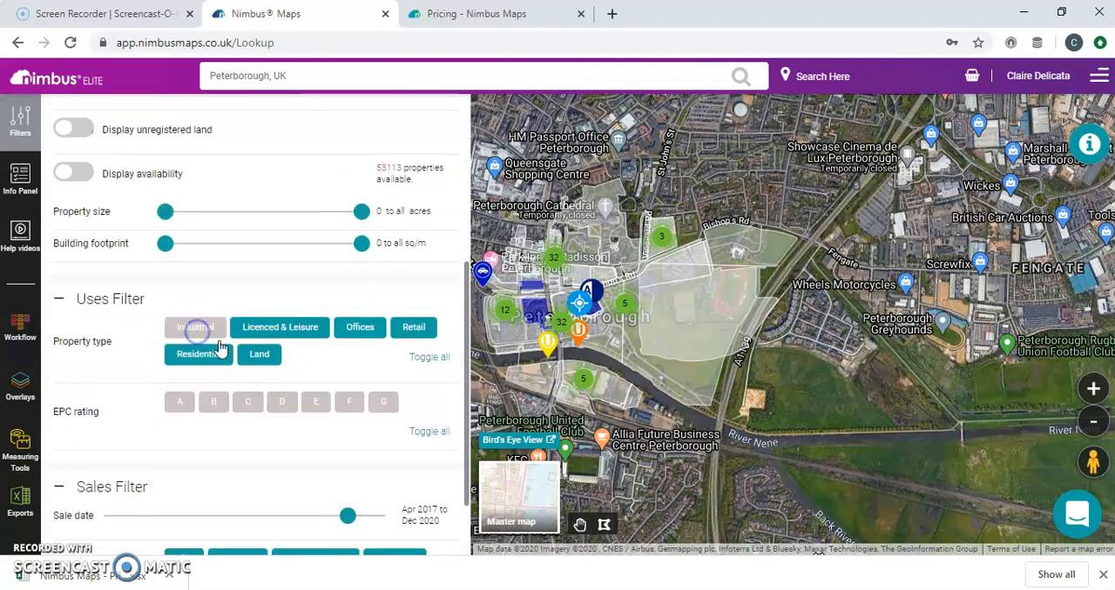
click(262, 359)
click(277, 333)
click(359, 327)
click(409, 328)
scroll(270, 365, down, 2)
click(242, 433)
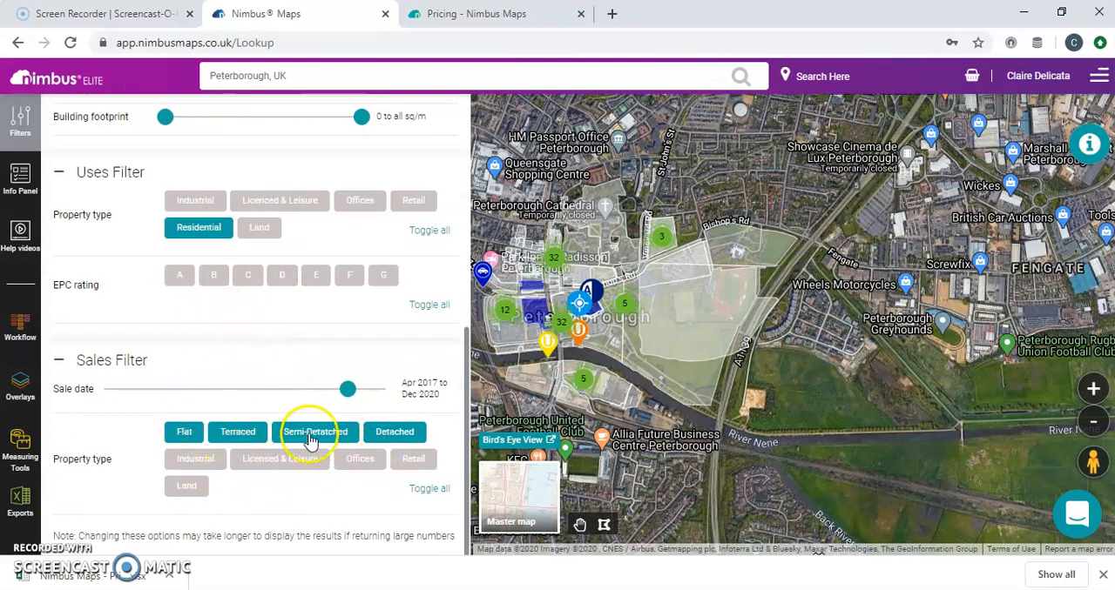
scroll(242, 409, up, 7)
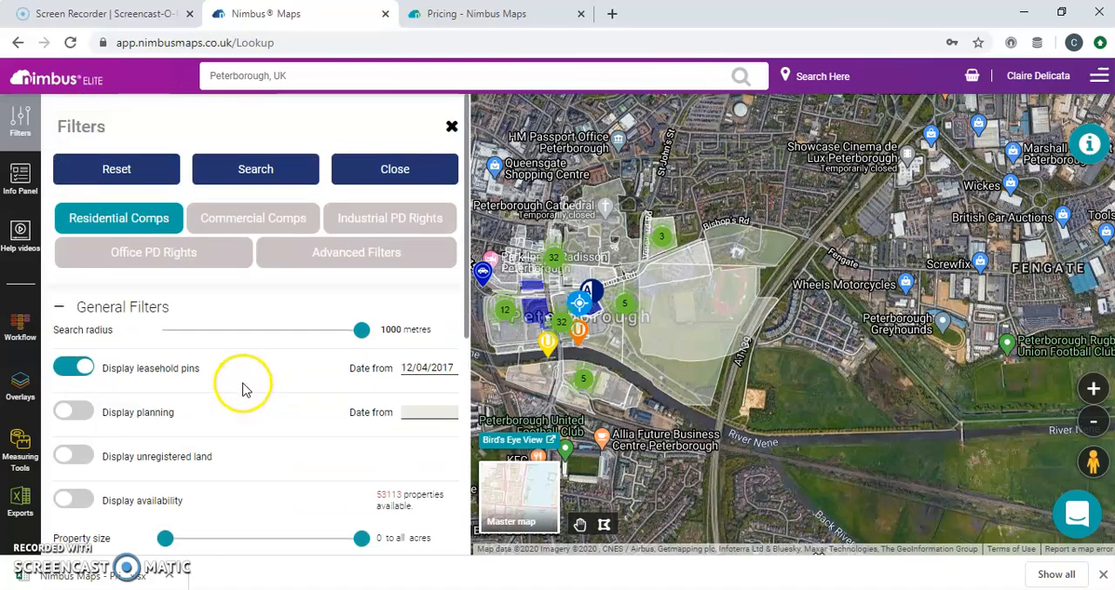
Run the filtered property search and open the export options for its results
click(253, 171)
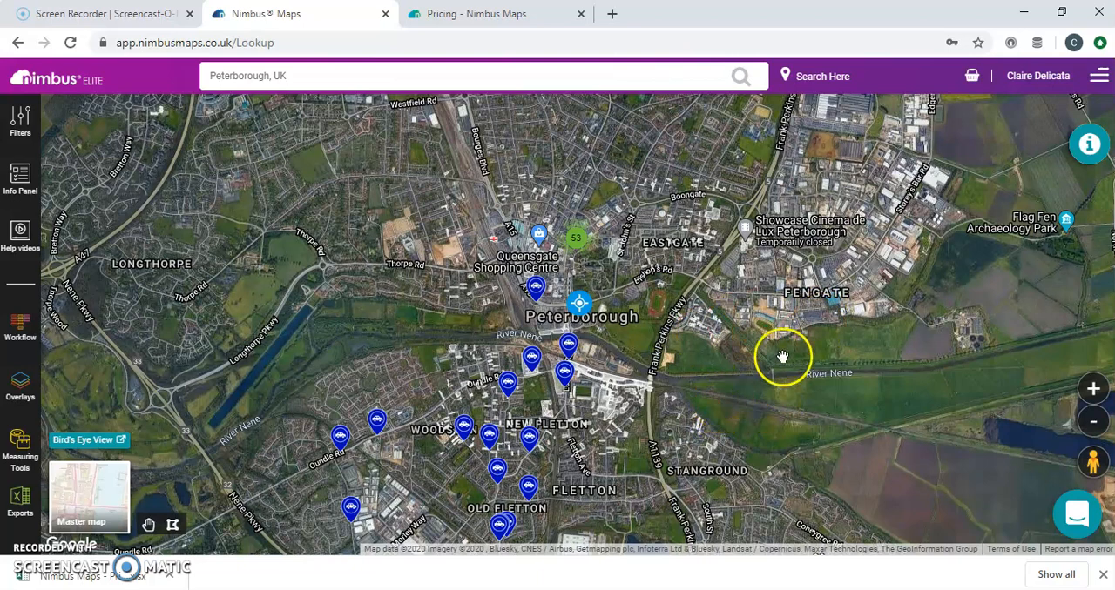
click(15, 500)
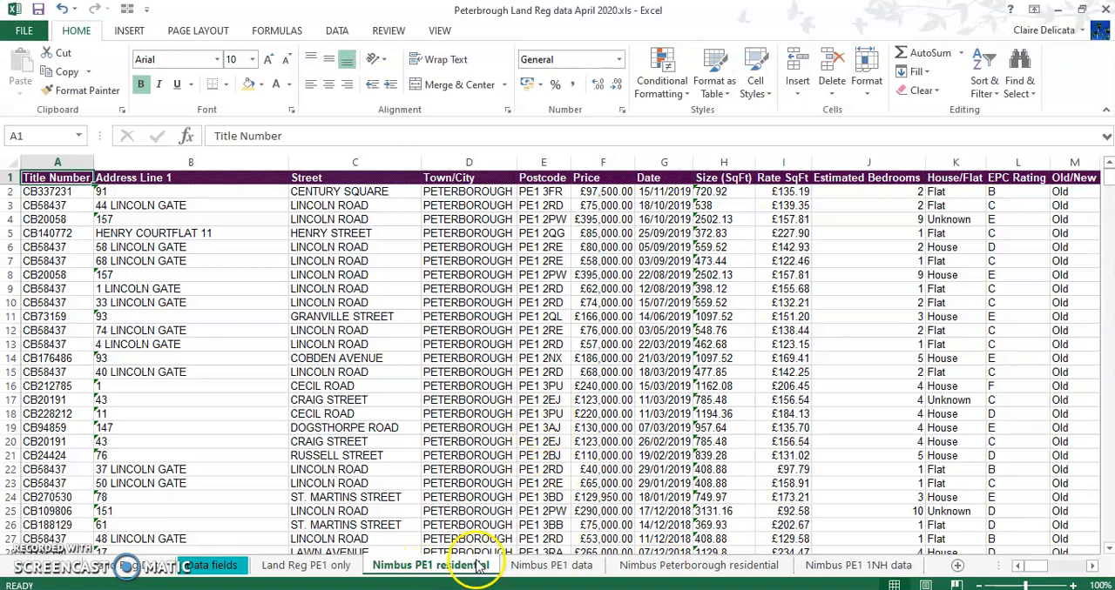
In the Excel workbook, check how far the data extends on the Nimbus PE1 residential and Land Reg PE1 only sheets
click(311, 192)
key(ctrl+Down)
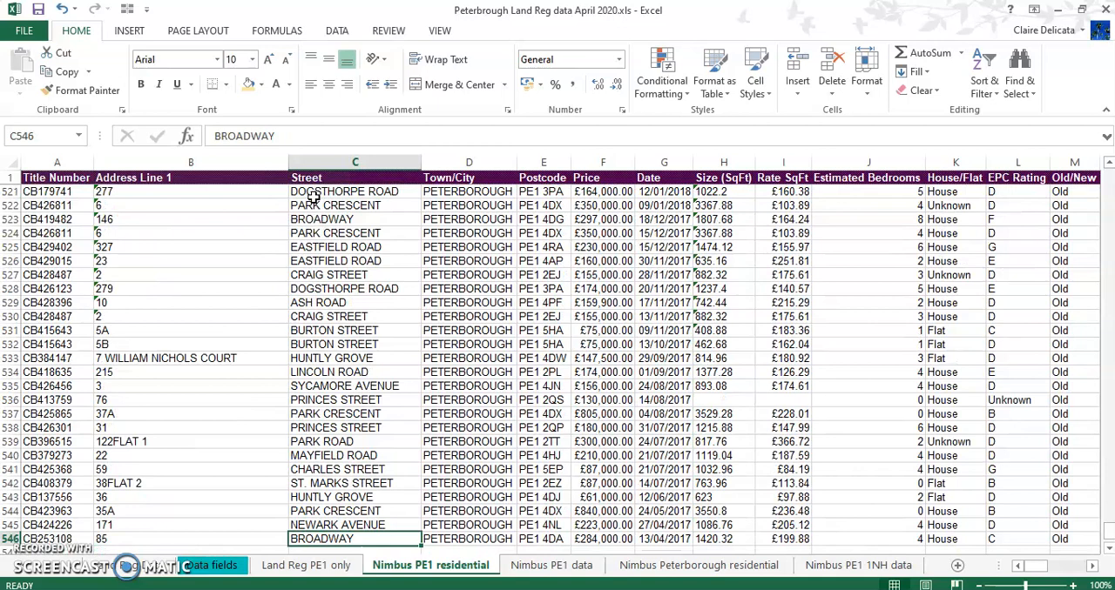
click(305, 567)
click(120, 197)
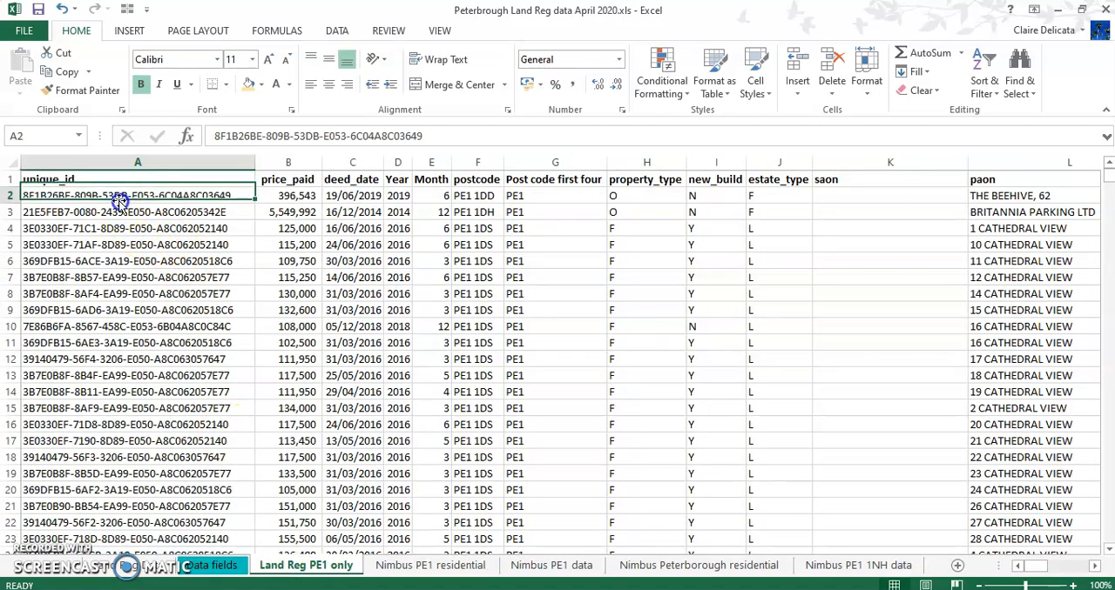
key(ctrl+Down)
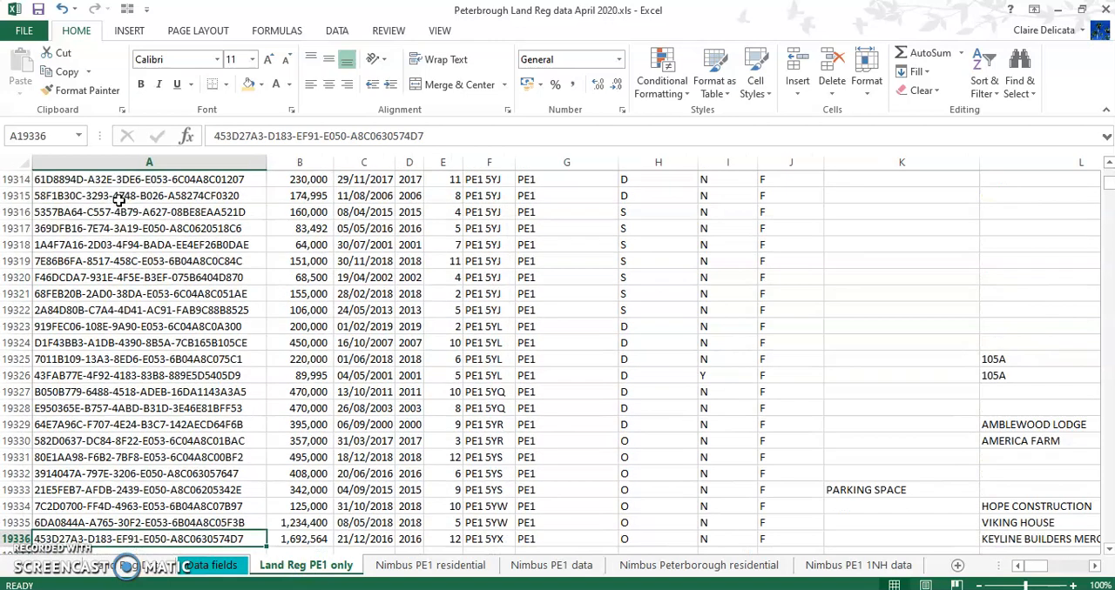
key(ctrl+Up)
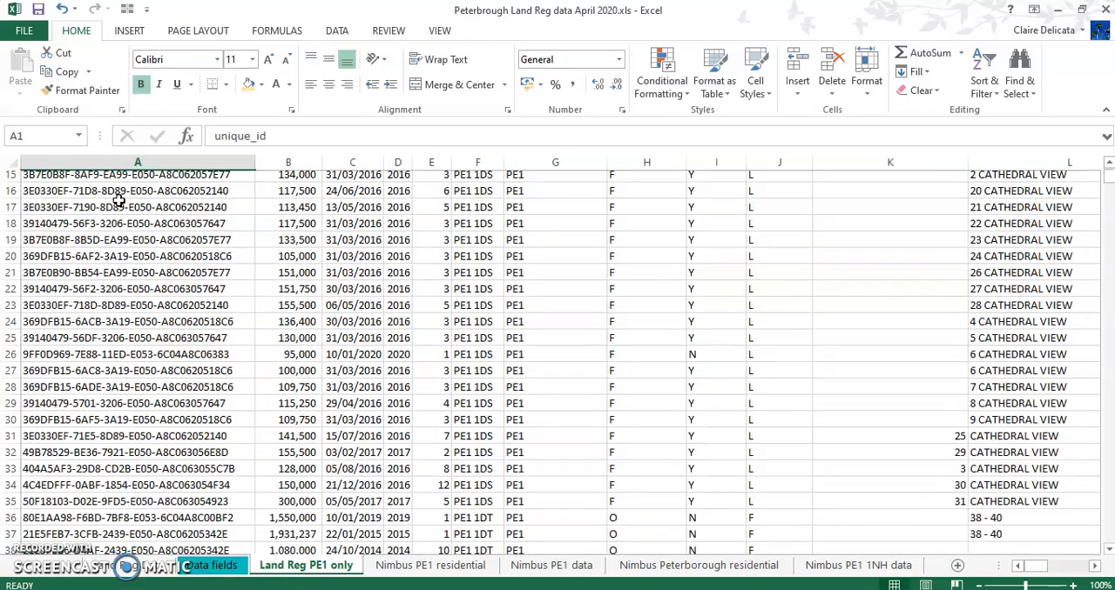
key(Right)
key(Left)
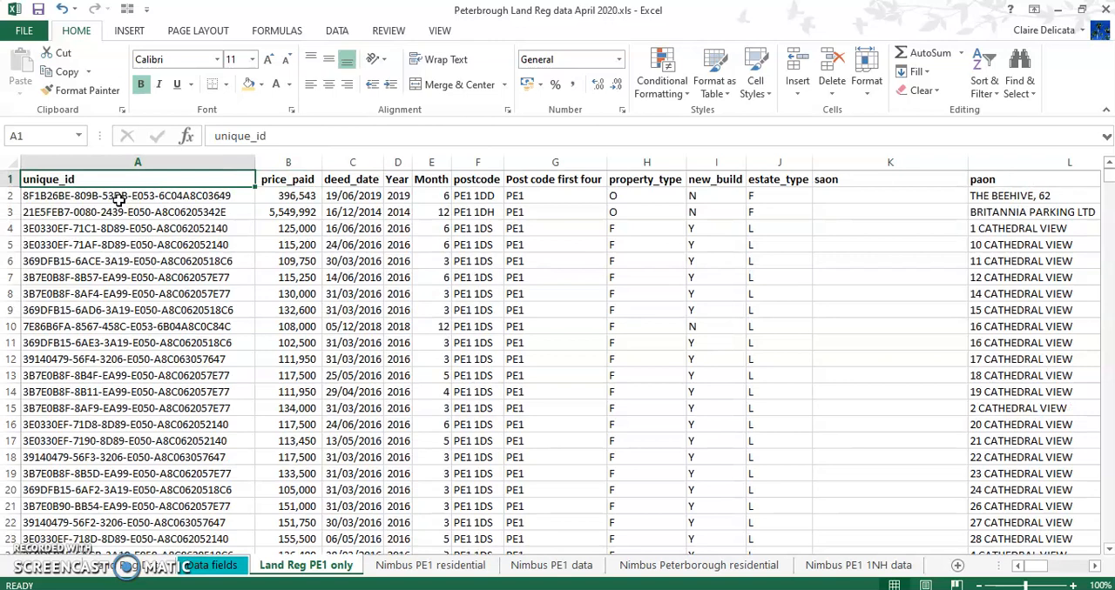
Look over the Nimbus PE1 residential and Nimbus PE1 1NH data sheets, ending on the Land Reg PE1 only sheet
click(397, 566)
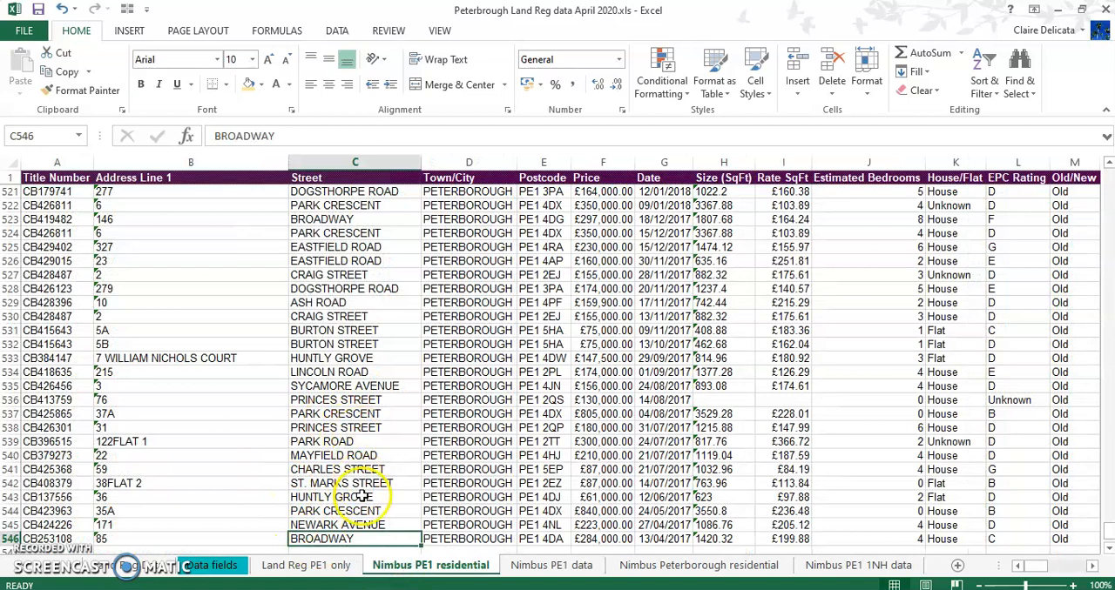
click(862, 566)
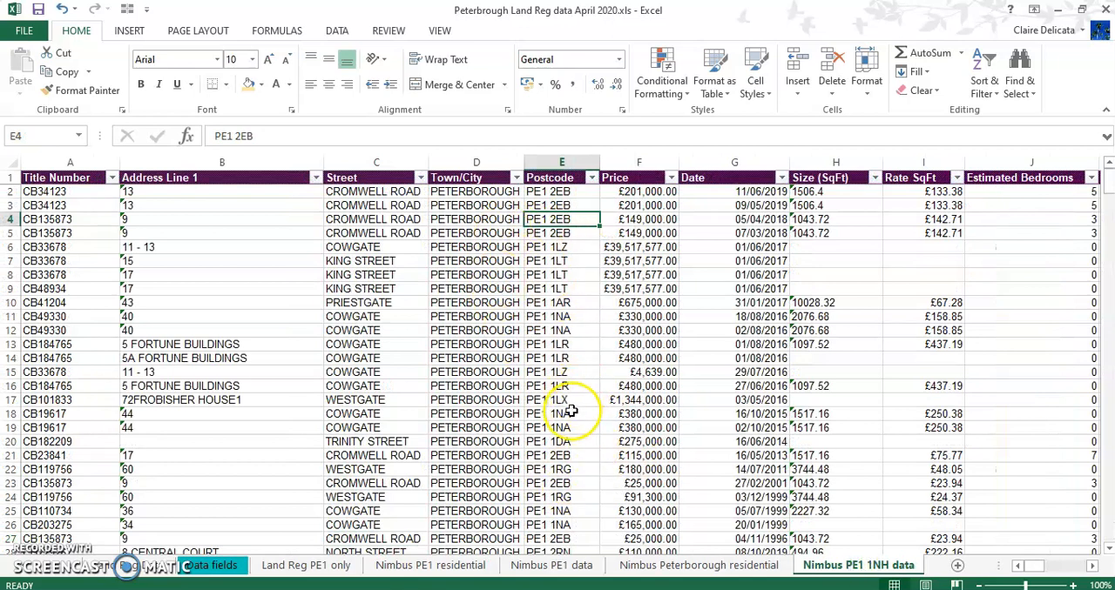
click(422, 566)
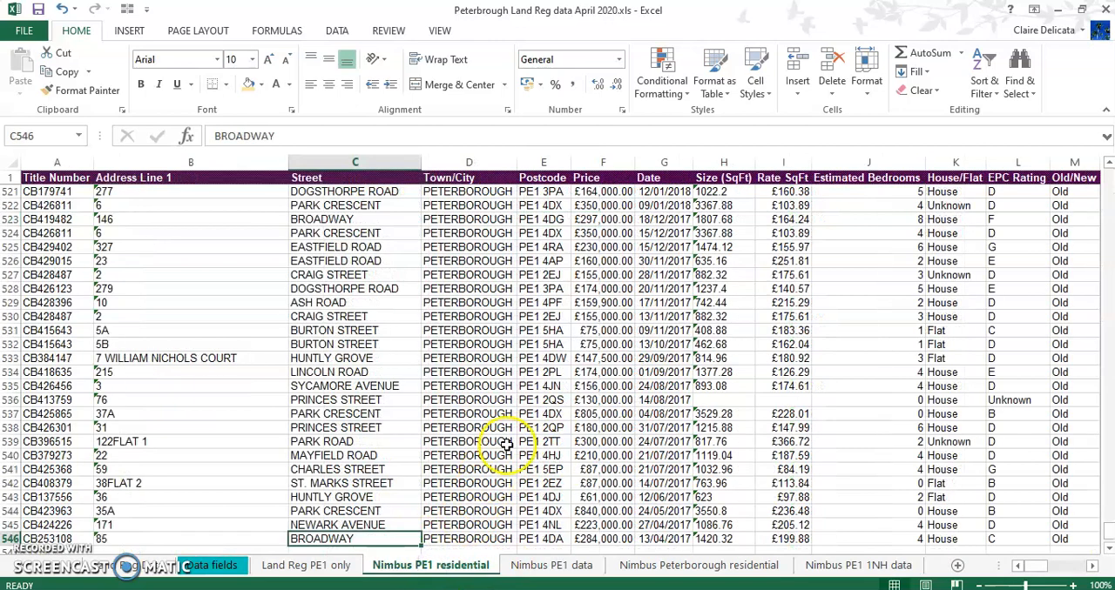
click(308, 568)
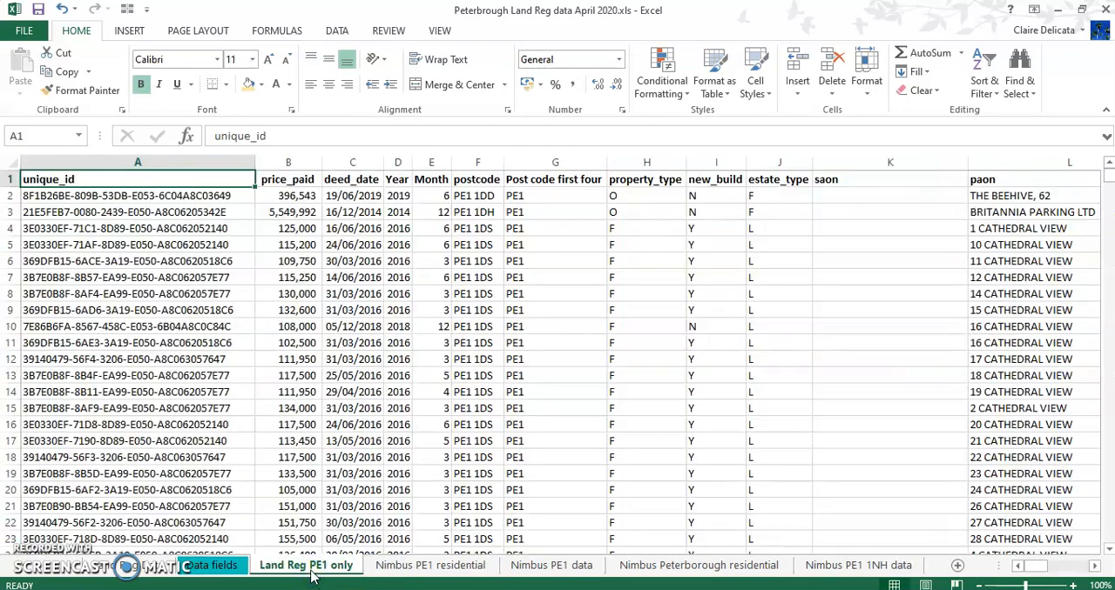
Compare the Land Reg data fields with the Nimbus data fields on the Data fields sheet
click(211, 566)
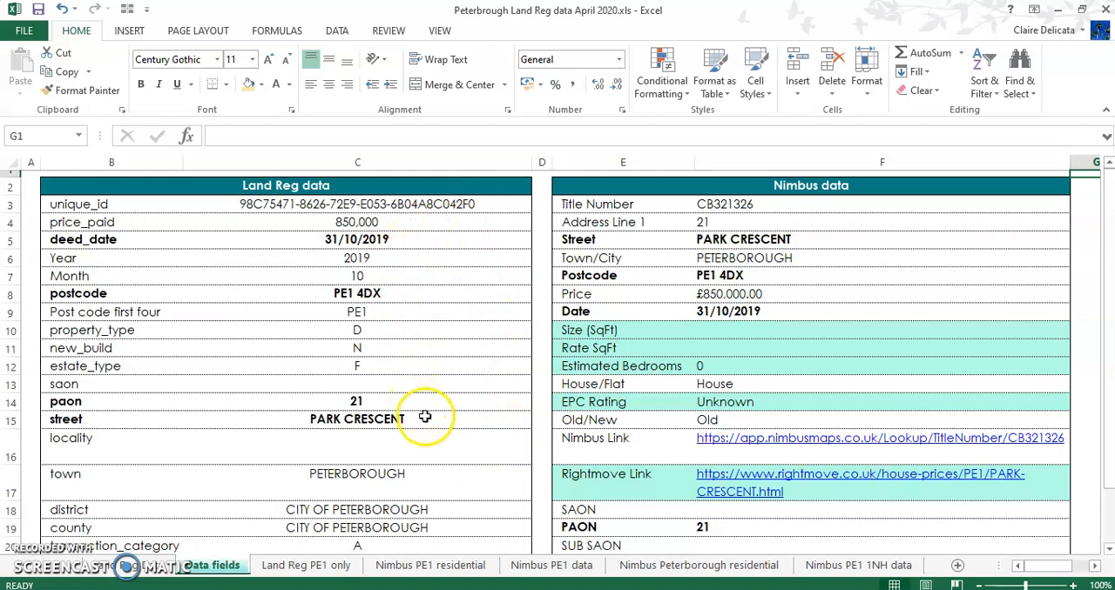
scroll(448, 426, down, 2)
scroll(444, 427, up, 2)
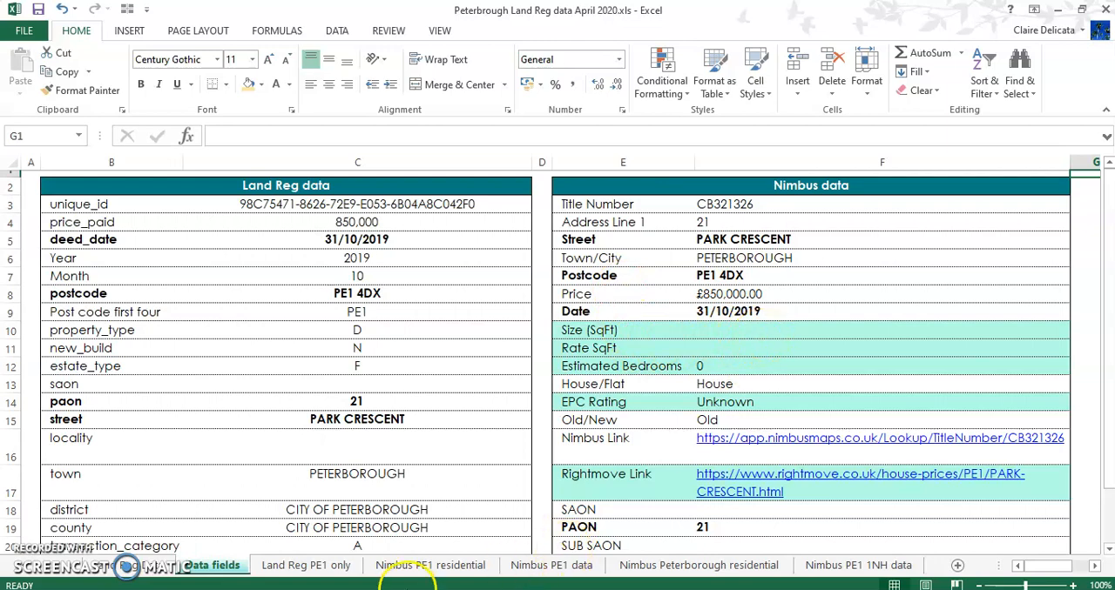
Insert an empty column before Title Number on the Nimbus PE1 residential sheet
click(408, 568)
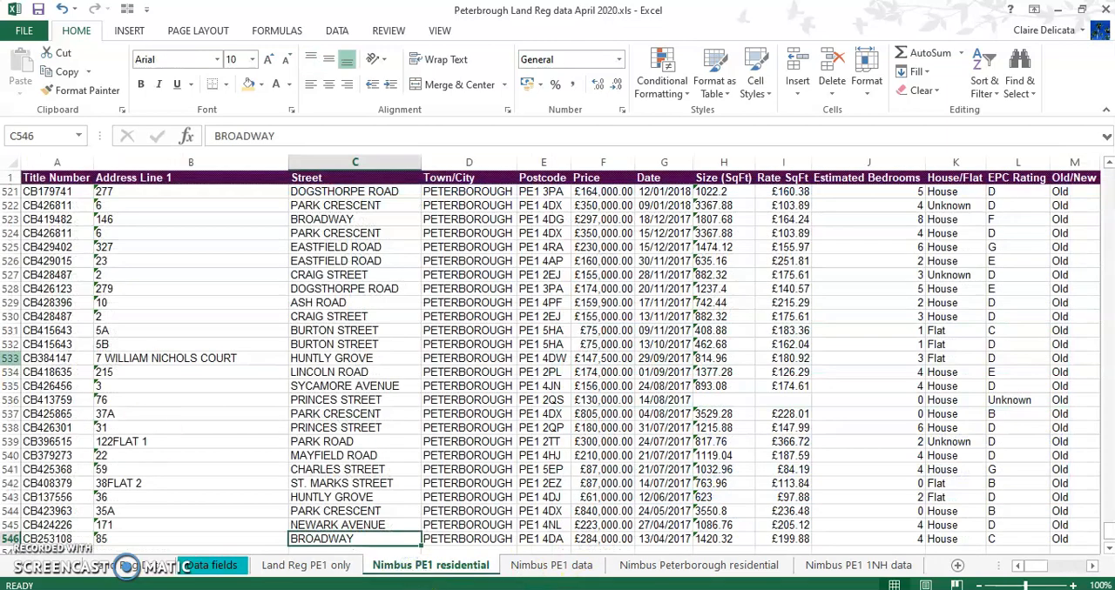
click(41, 164)
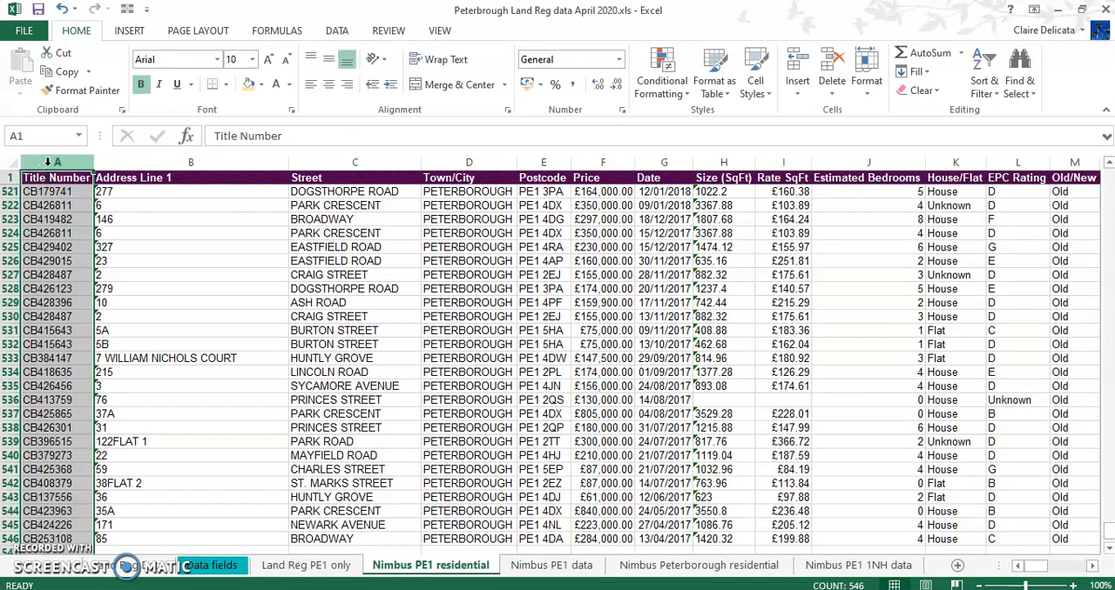
right_click(48, 162)
click(96, 280)
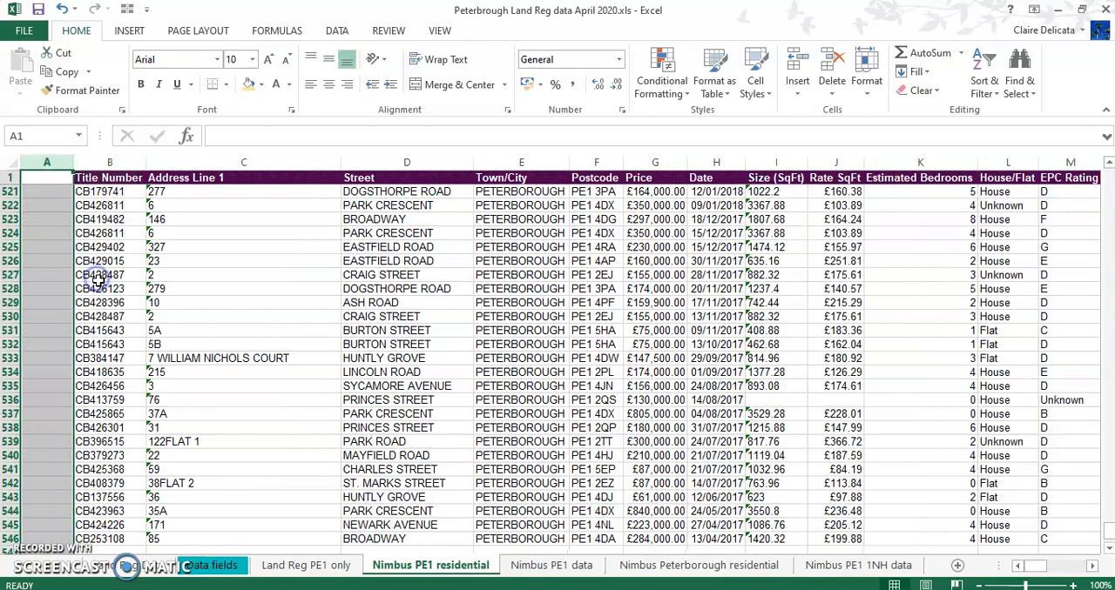
Copy the Title Number header's formatting to A1 on the Nimbus PE1 residential sheet and enter the header Combo there
click(97, 178)
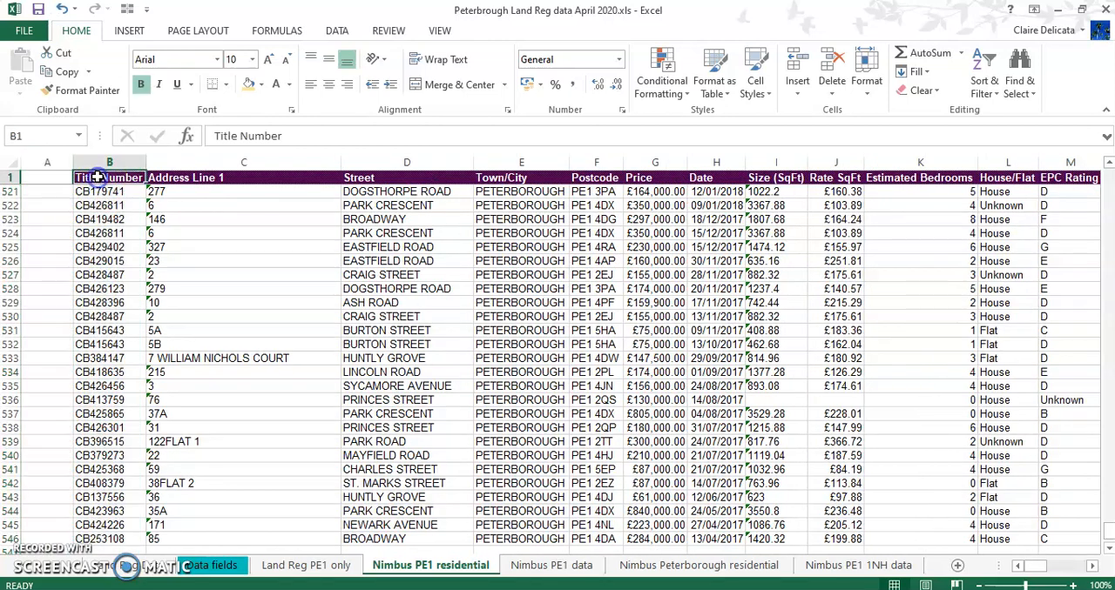
click(68, 92)
click(48, 178)
text(Combo)
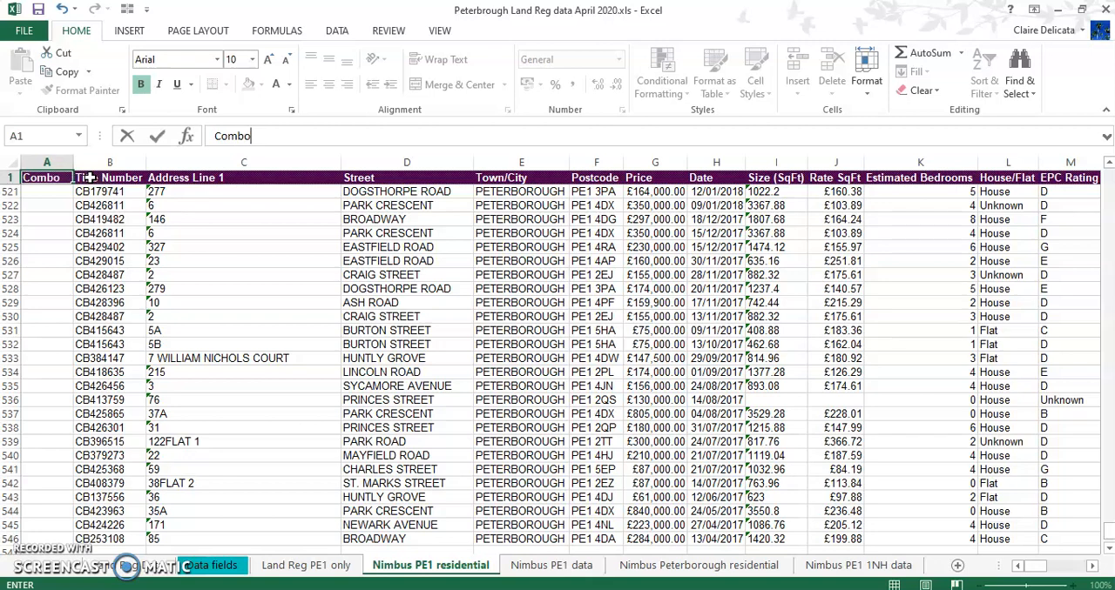
key(Return)
Enter the formula =R2&D2&F2&H2 in A2 to join the PAON, Street, Postcode and Date values
click(35, 280)
click(44, 199)
click(42, 192)
text(=)
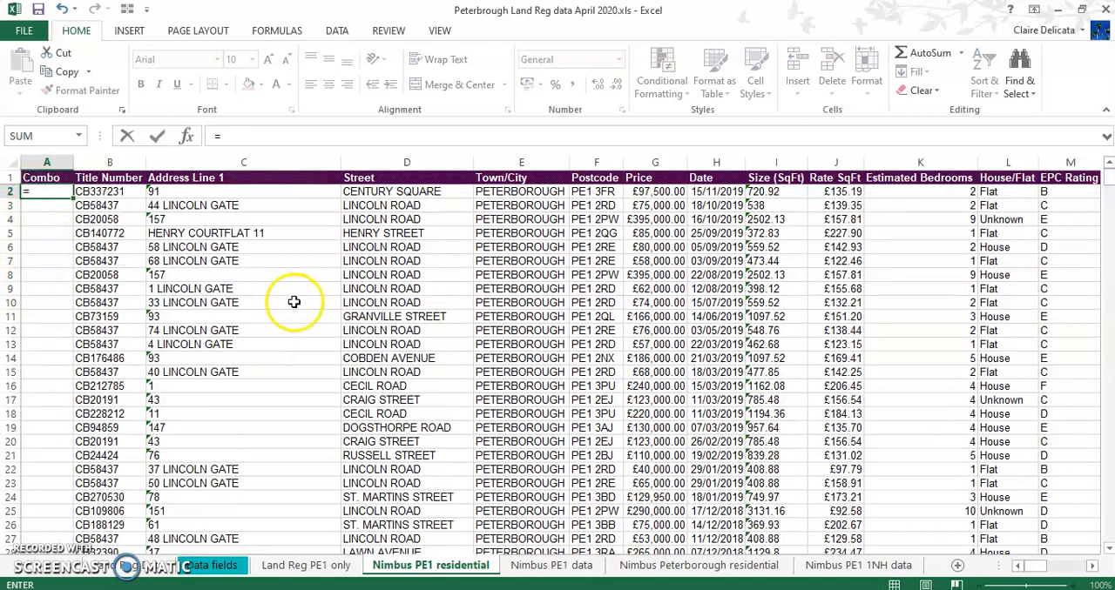
click(1091, 567)
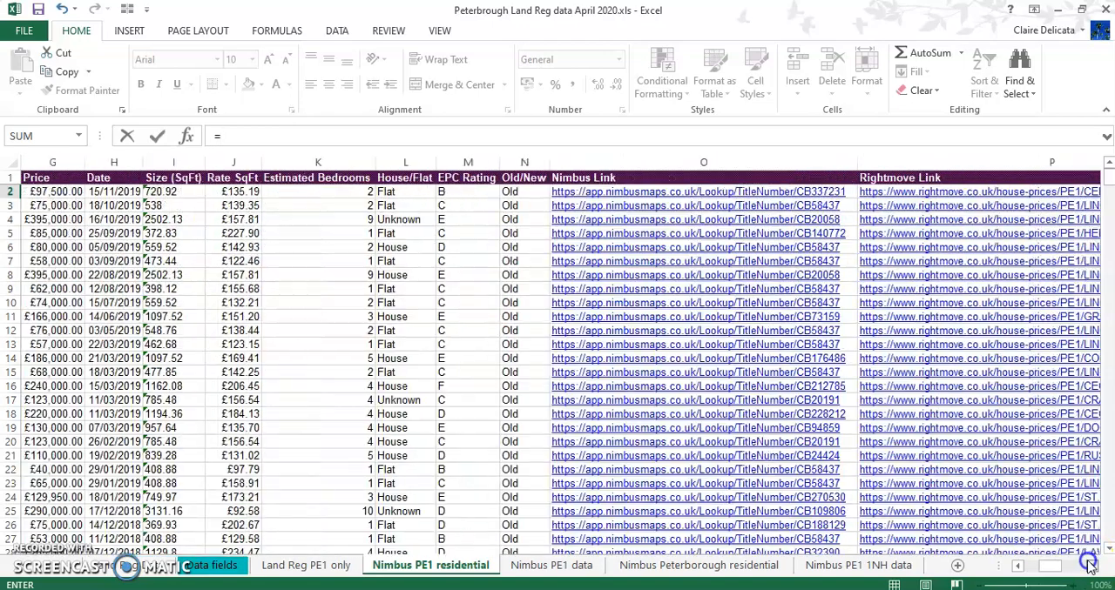
click(1091, 567)
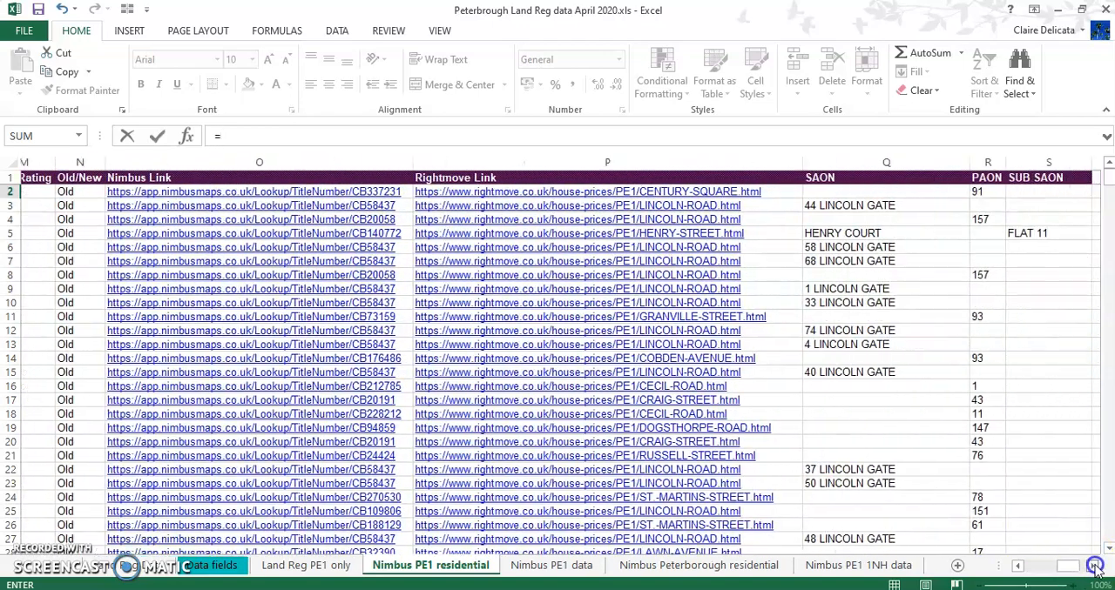
click(949, 191)
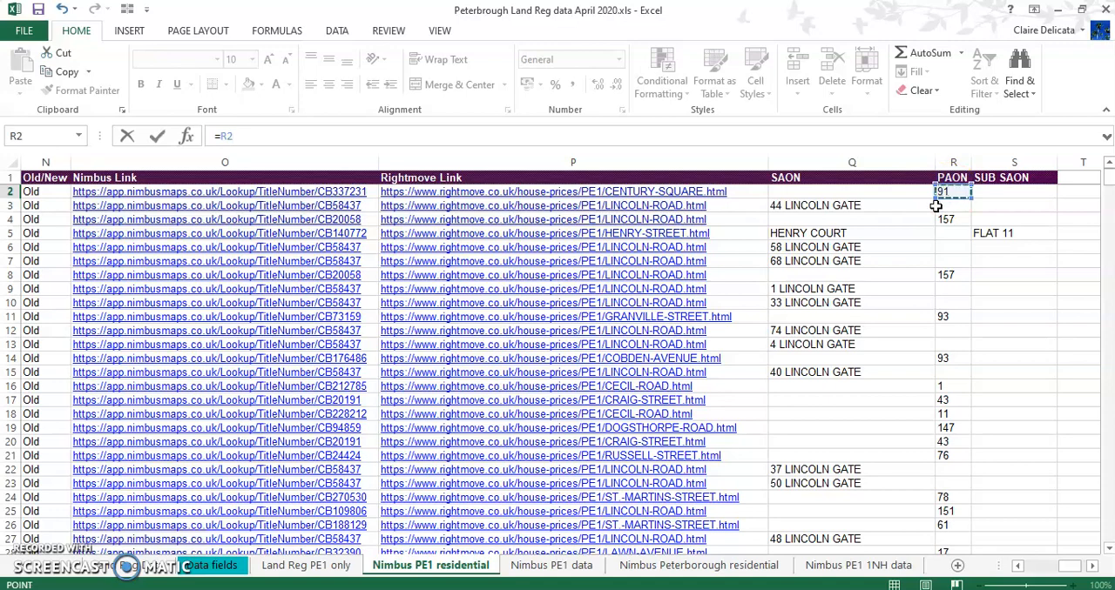
drag(1067, 579, 1037, 570)
click(333, 193)
text(&)
click(540, 191)
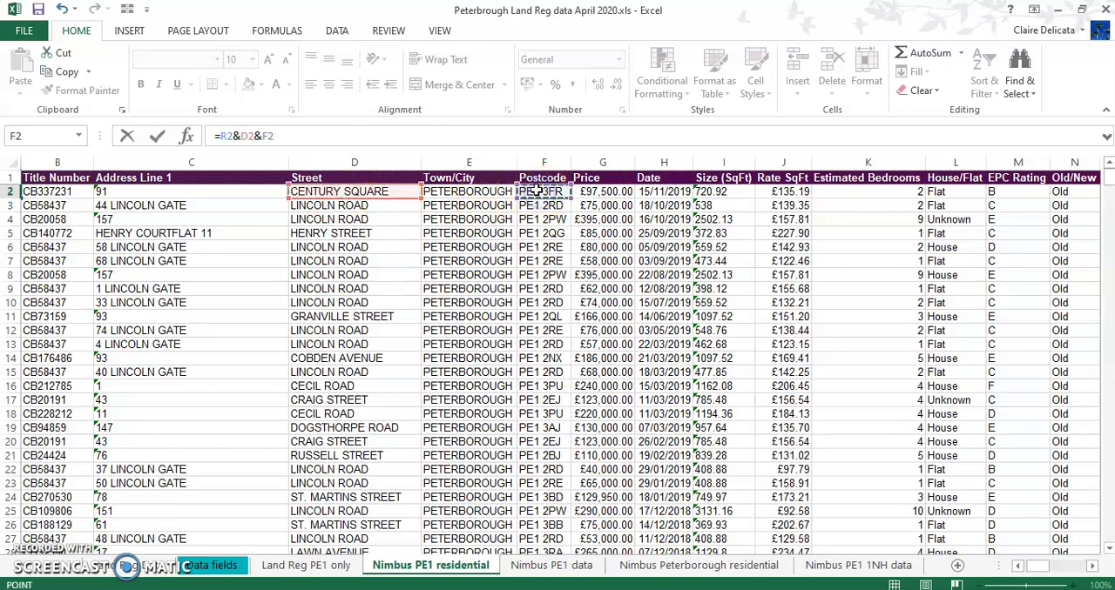
text(&)
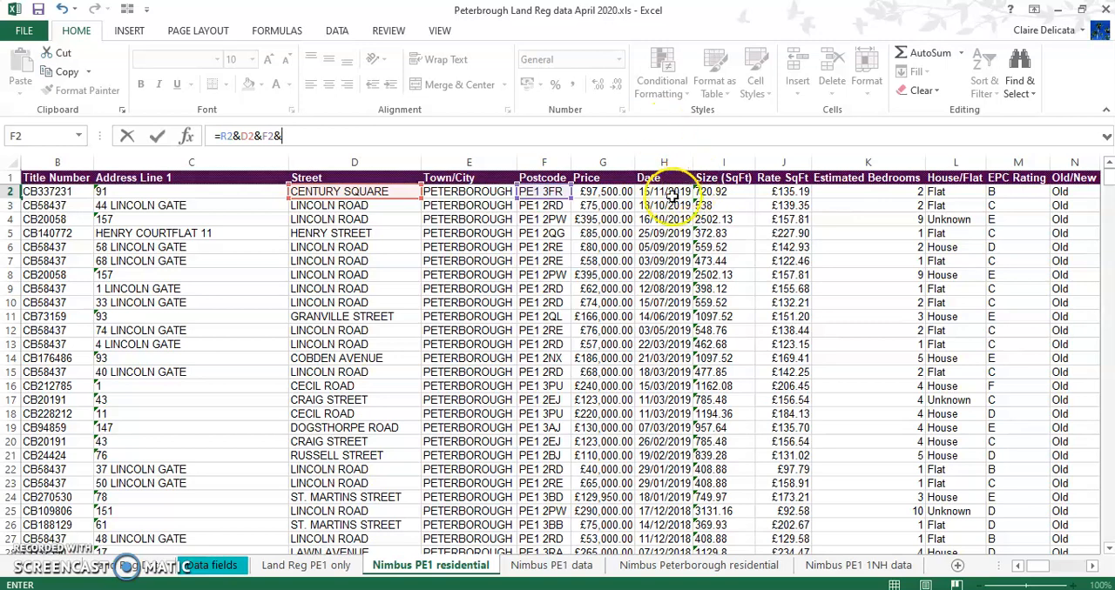
click(673, 191)
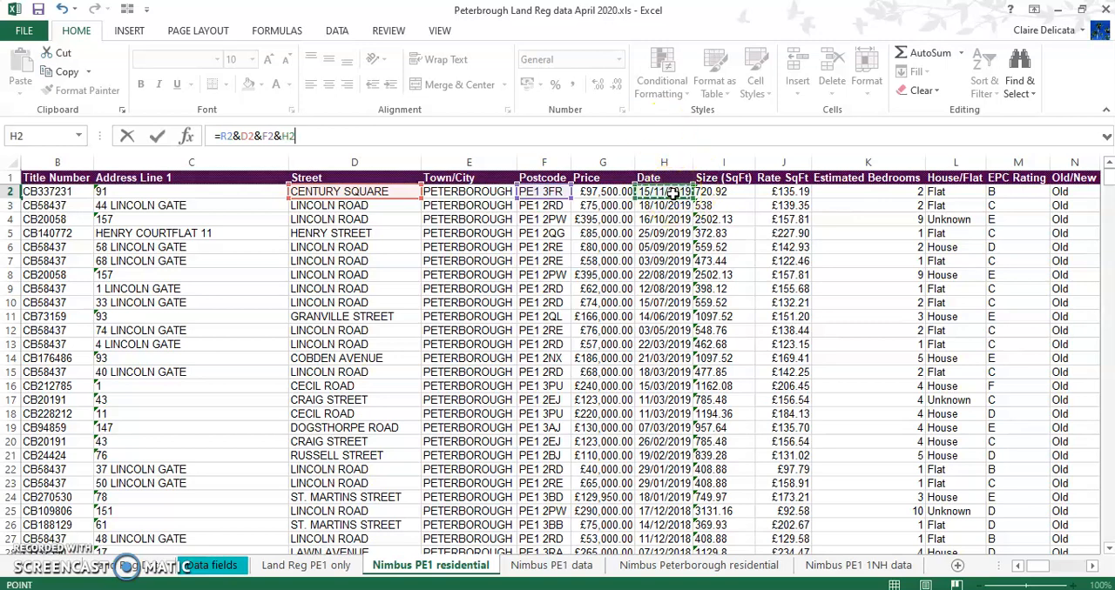
key(Return)
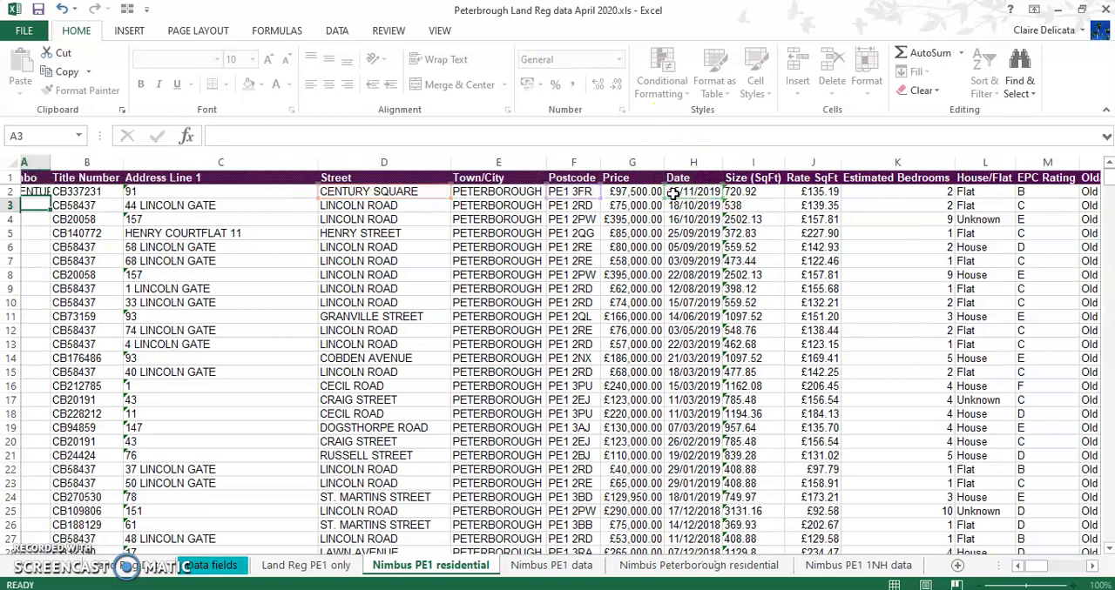
Fit the Combo column to its contents and fill the A2 formula down to the last data row
double_click(73, 162)
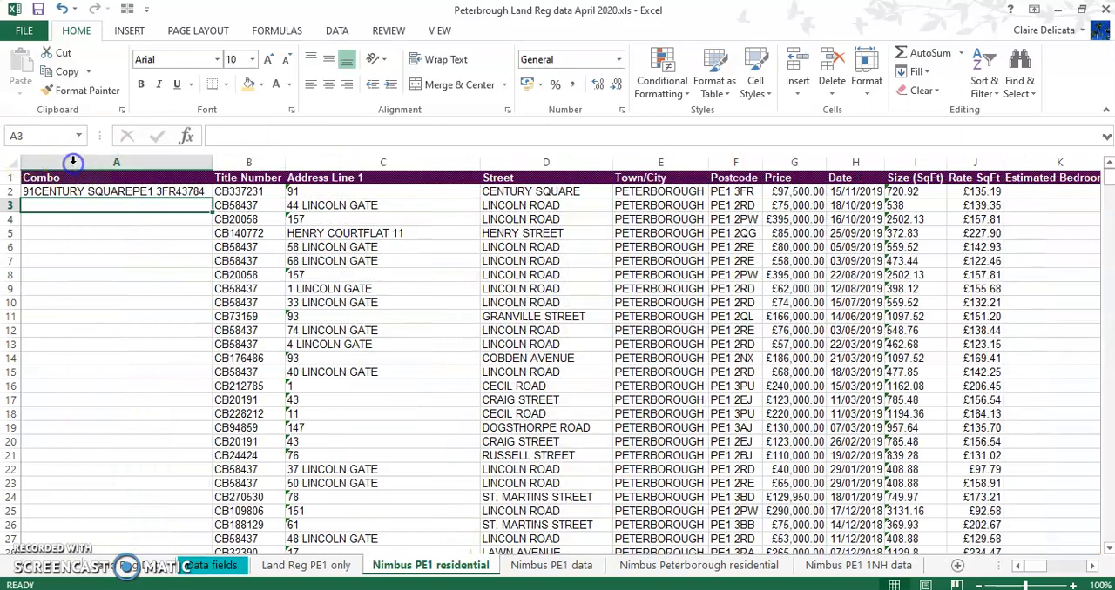
click(73, 191)
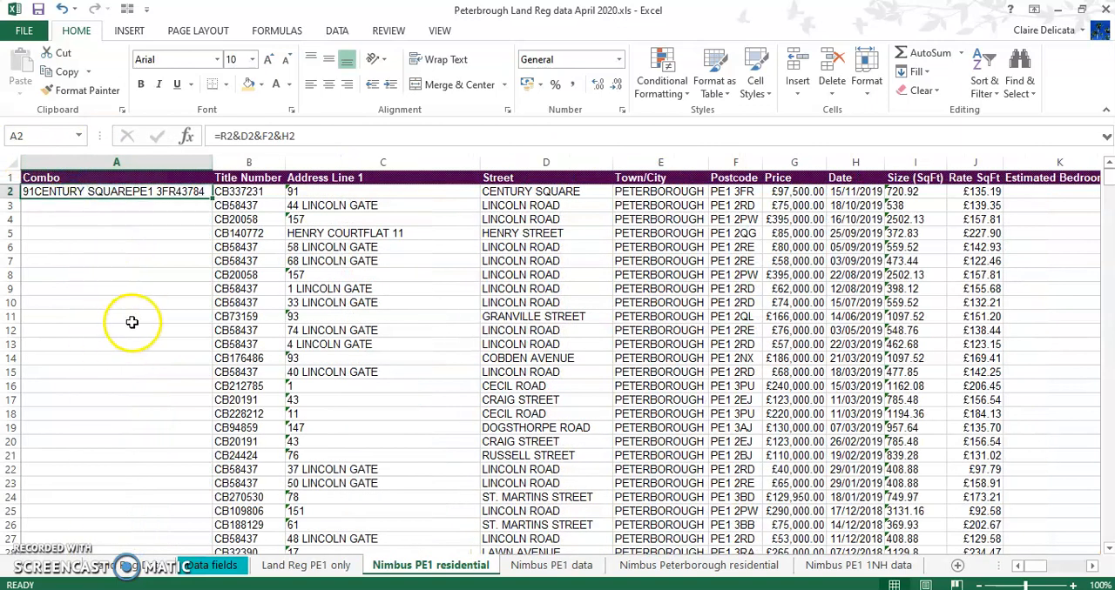
double_click(212, 198)
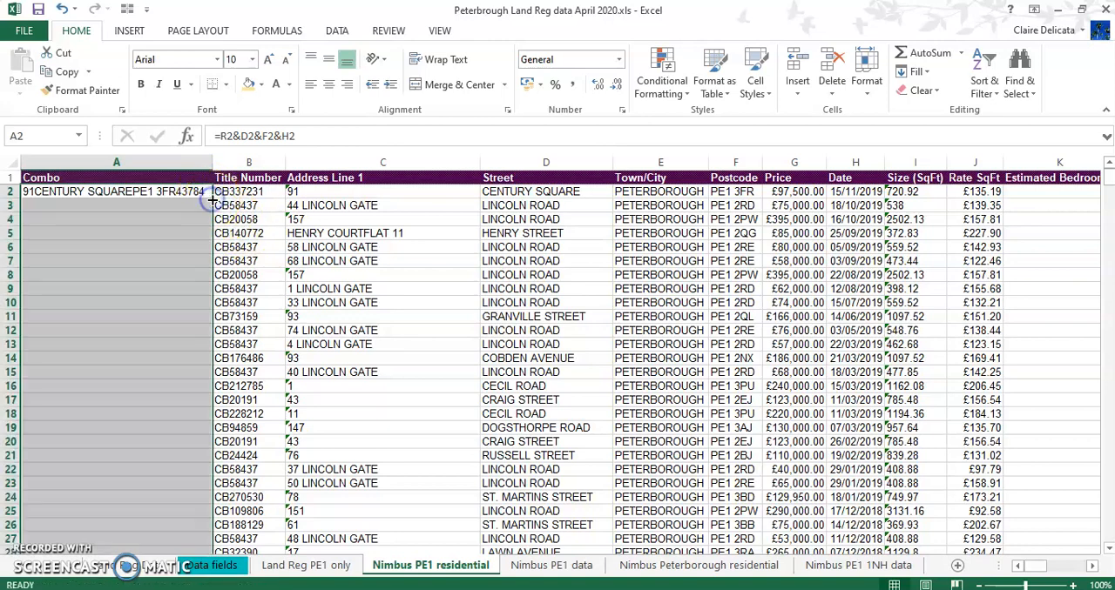
click(125, 238)
key(ctrl+Down)
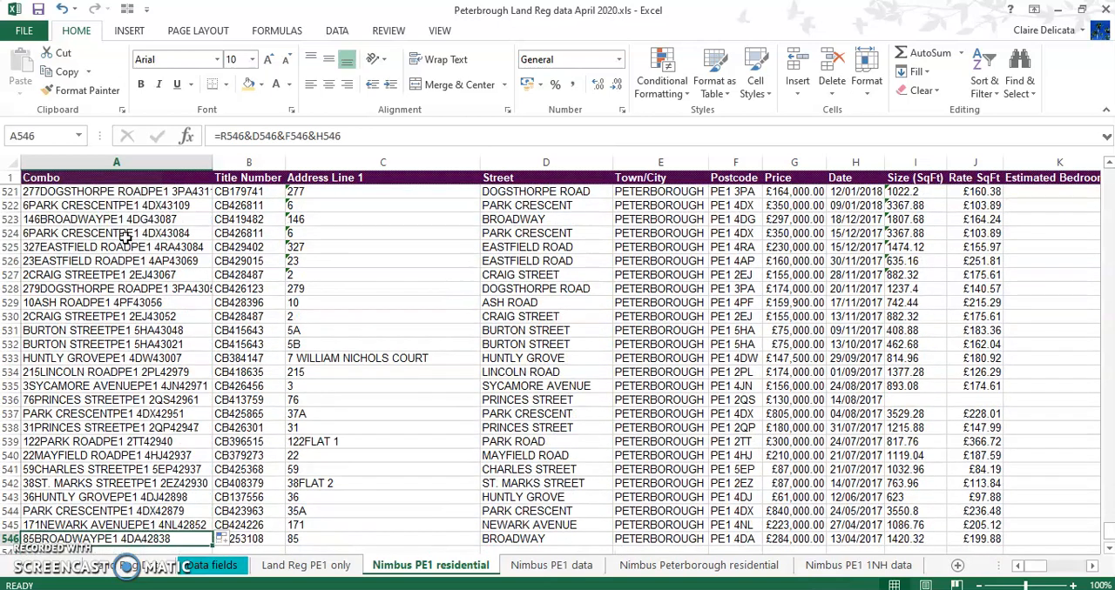
key(ctrl+Up)
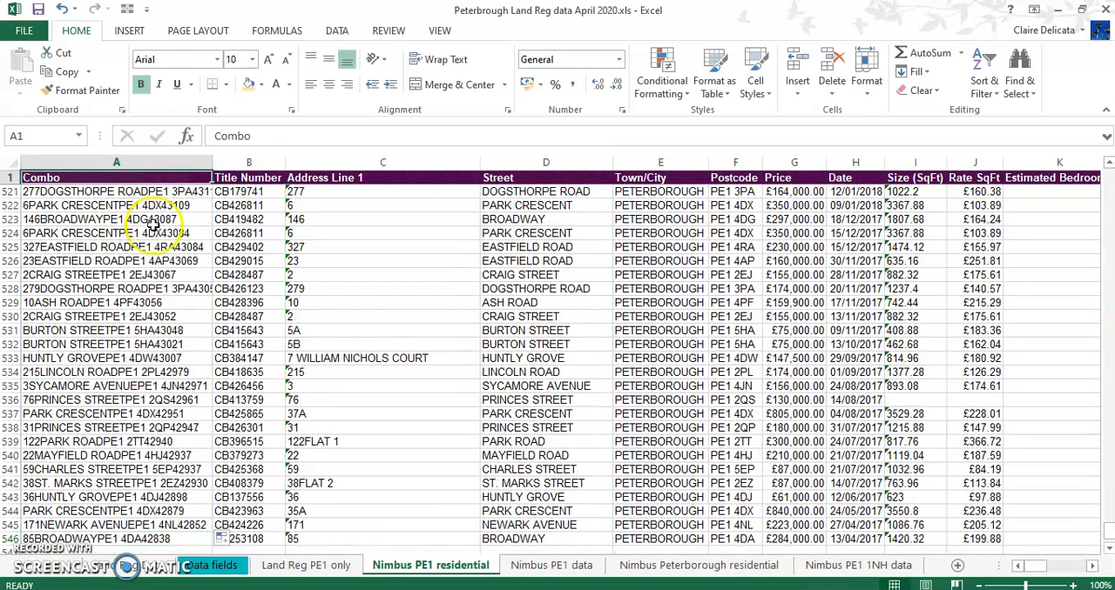
Insert two empty columns before unique_id on the Land Reg PE1 only sheet, one at a time
click(298, 565)
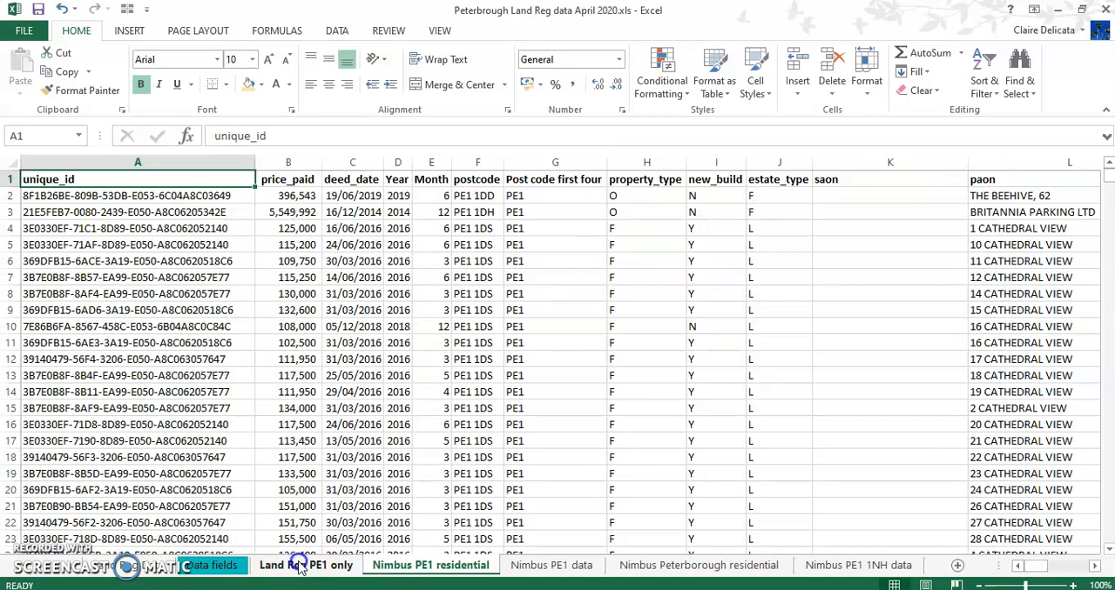
click(62, 160)
right_click(62, 159)
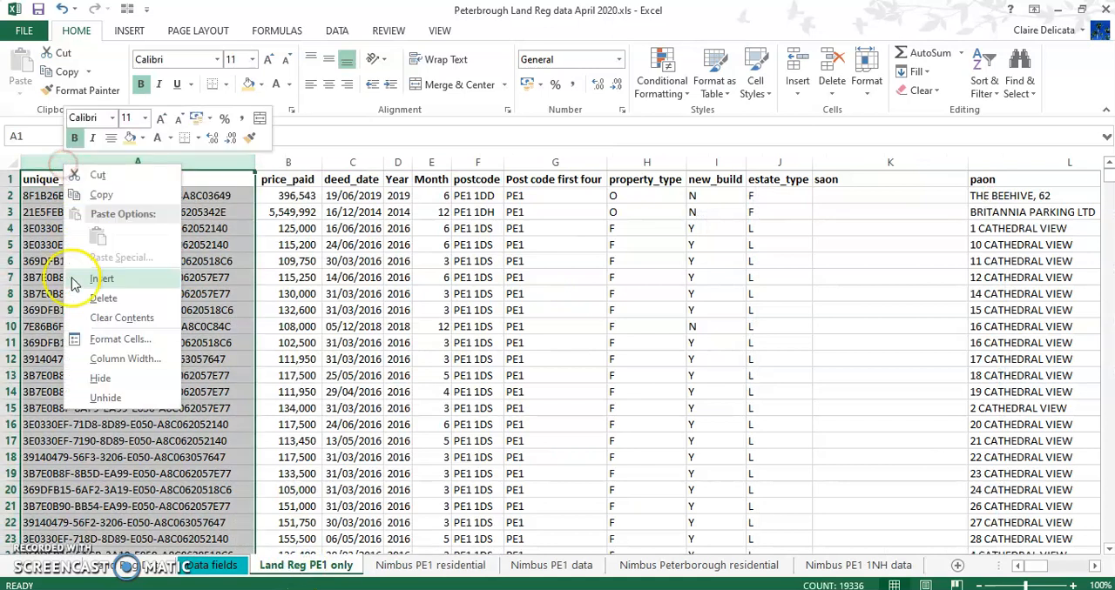
click(100, 278)
click(150, 305)
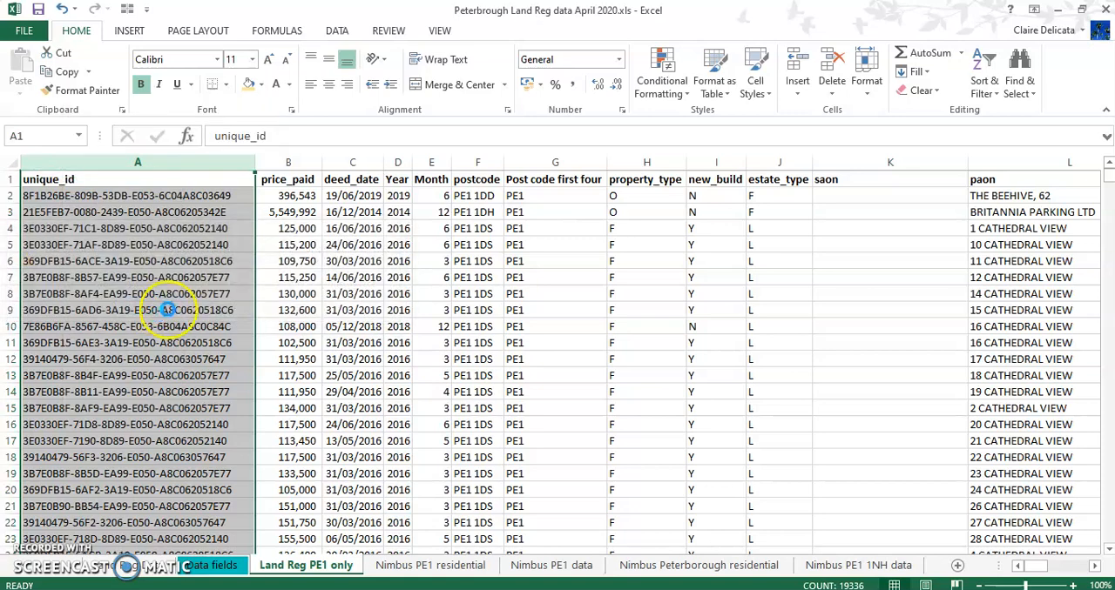
right_click(49, 163)
click(87, 281)
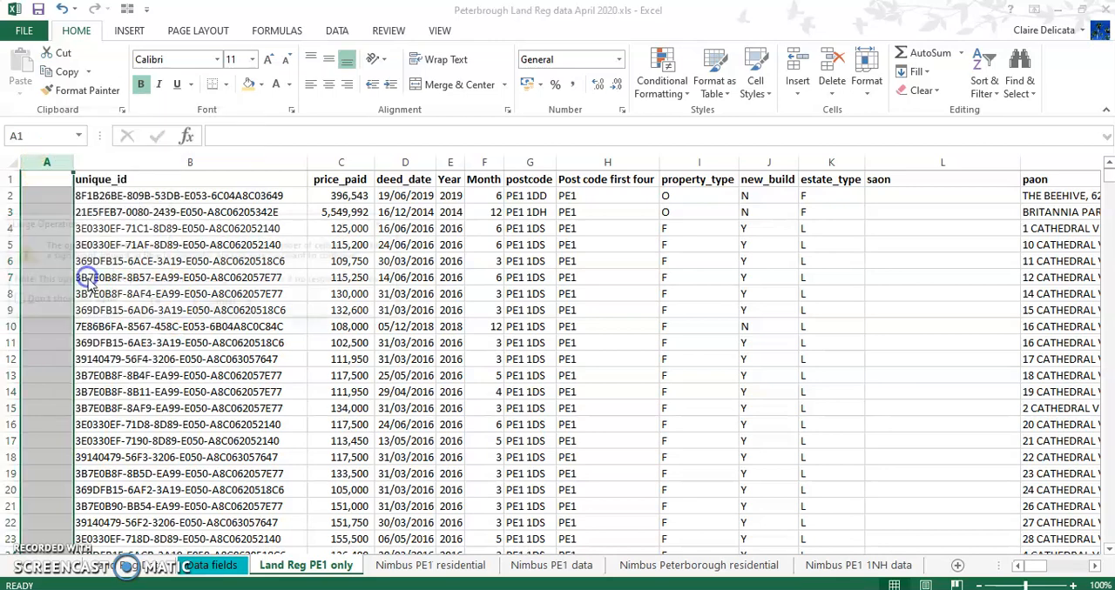
click(176, 302)
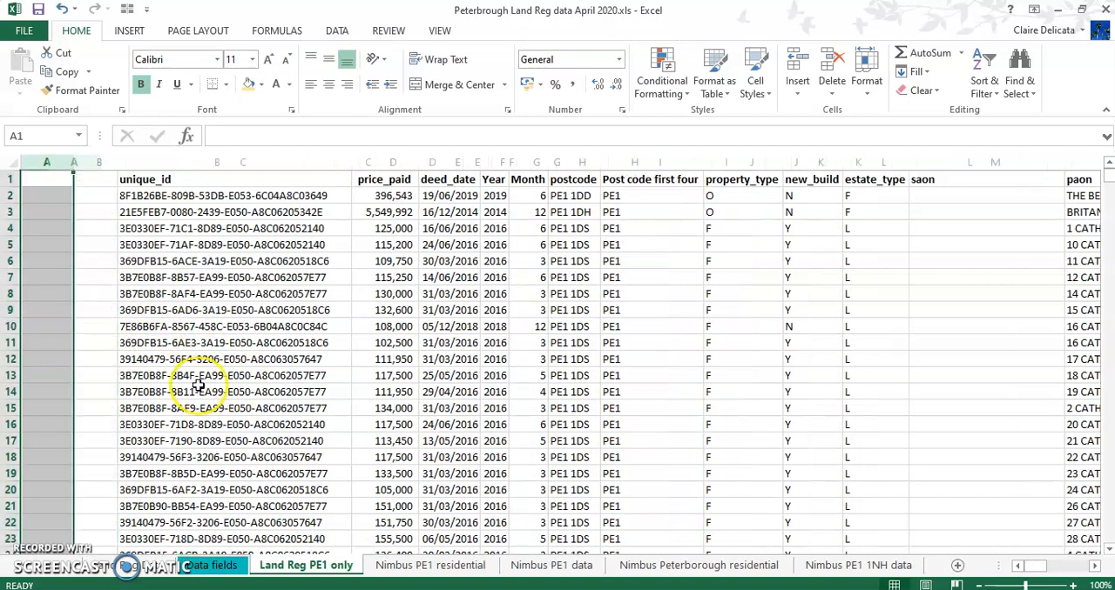
Insert four more empty columns before unique_id, two at a time, so columns A to F are blank
drag(46, 161, 100, 163)
right_click(100, 163)
click(129, 284)
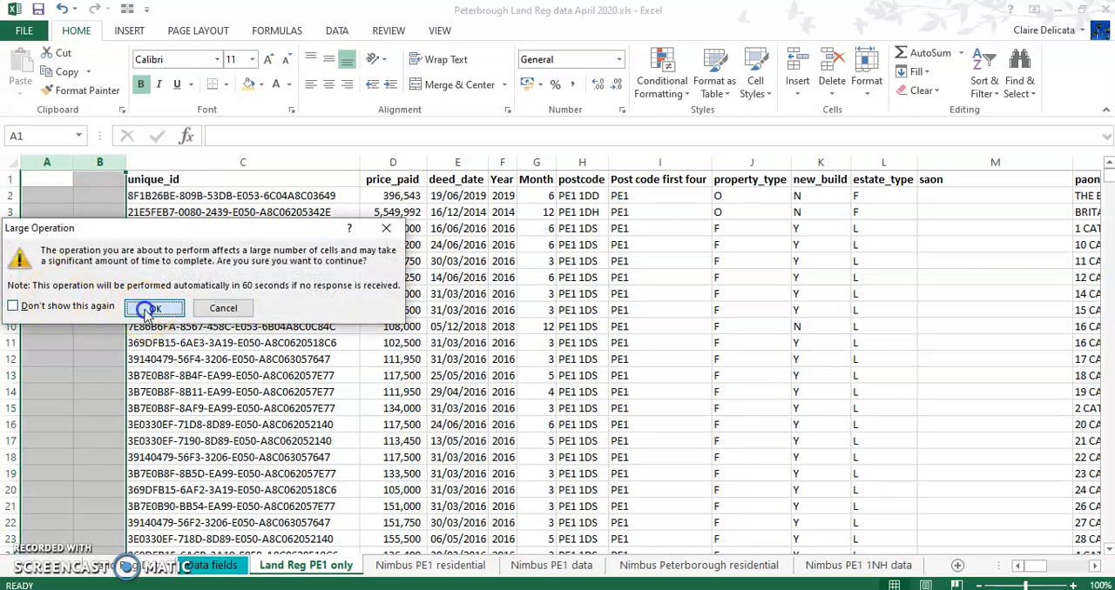
click(150, 308)
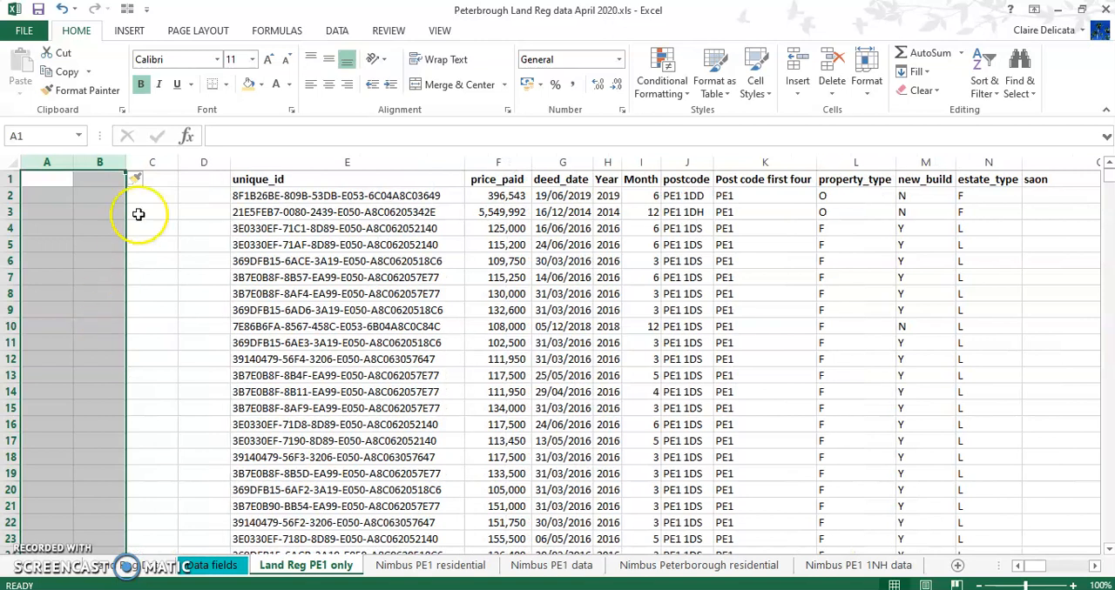
drag(152, 162, 202, 162)
right_click(202, 163)
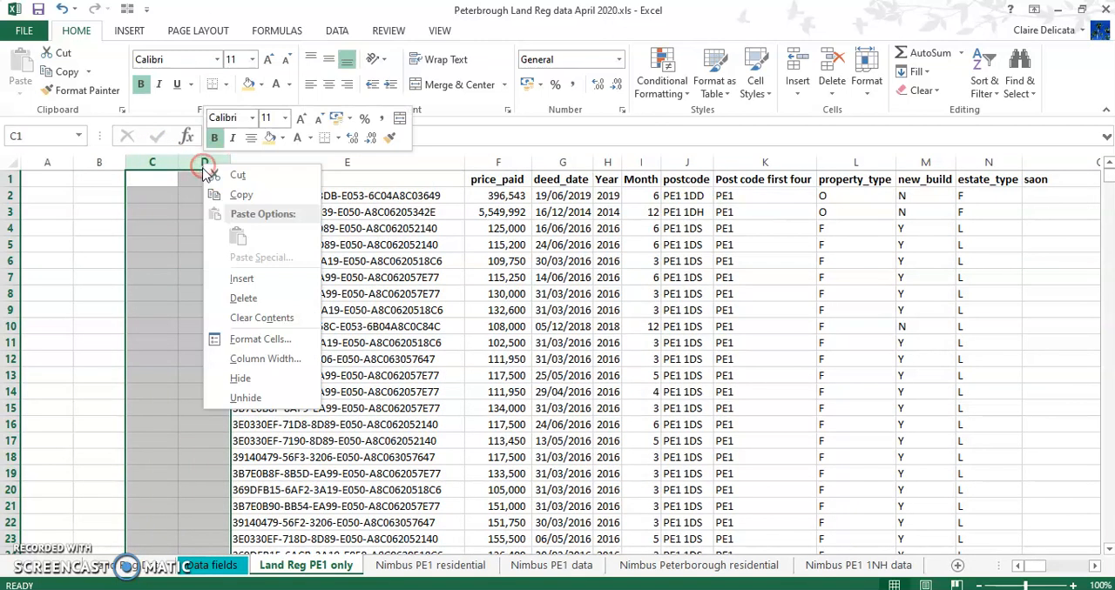
click(223, 292)
click(167, 306)
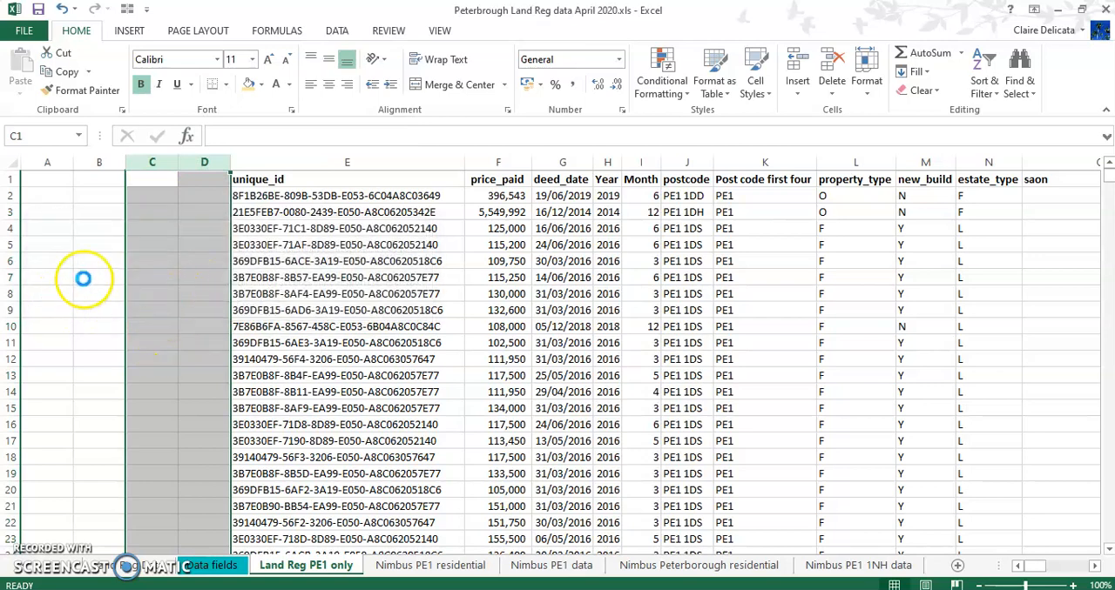
Enter the headers Combo in A1 and Size Sq Ft in B1 of the Land Reg PE1 only sheet
click(55, 186)
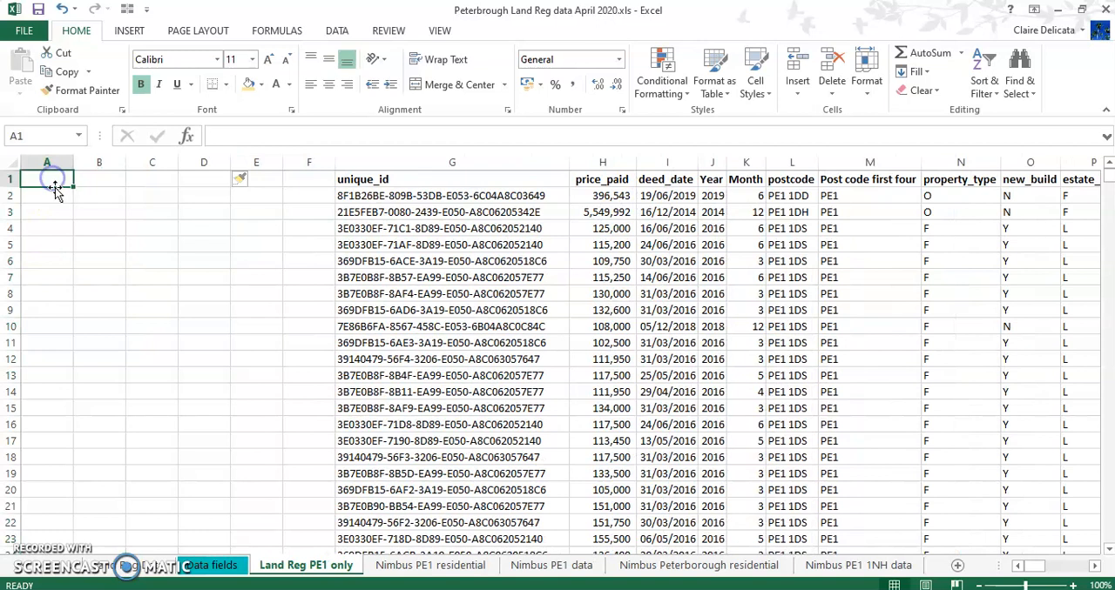
text(Combo)
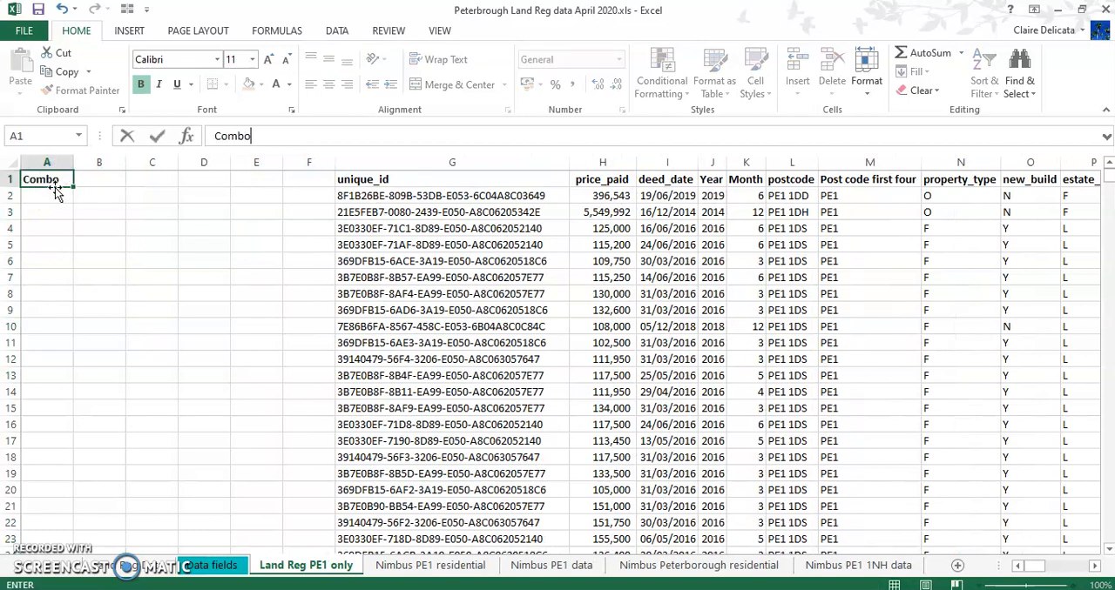
key(Return)
click(96, 180)
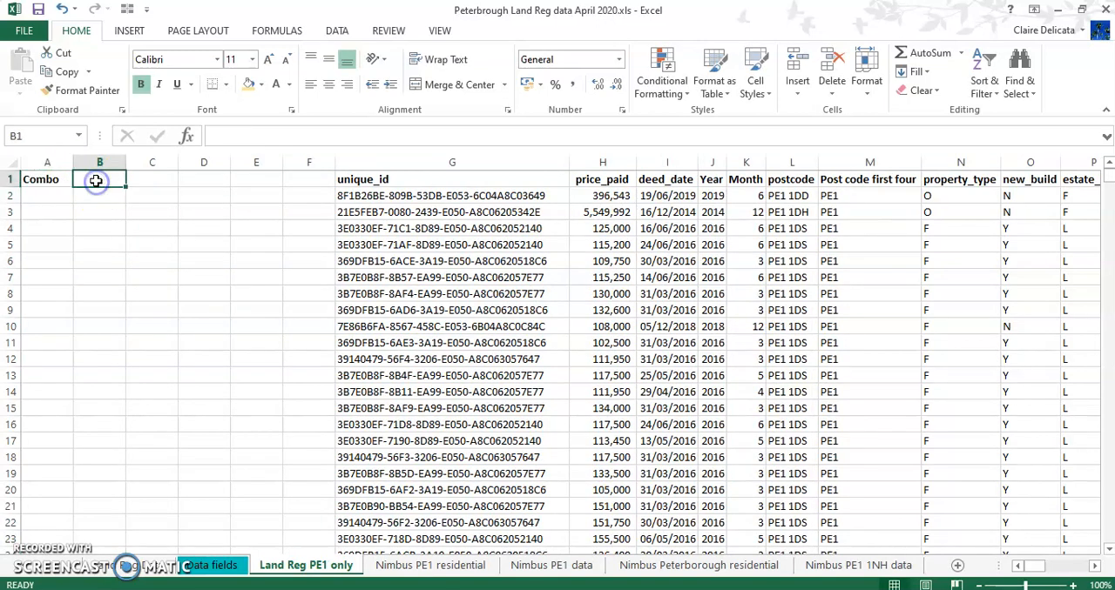
text(Size S)
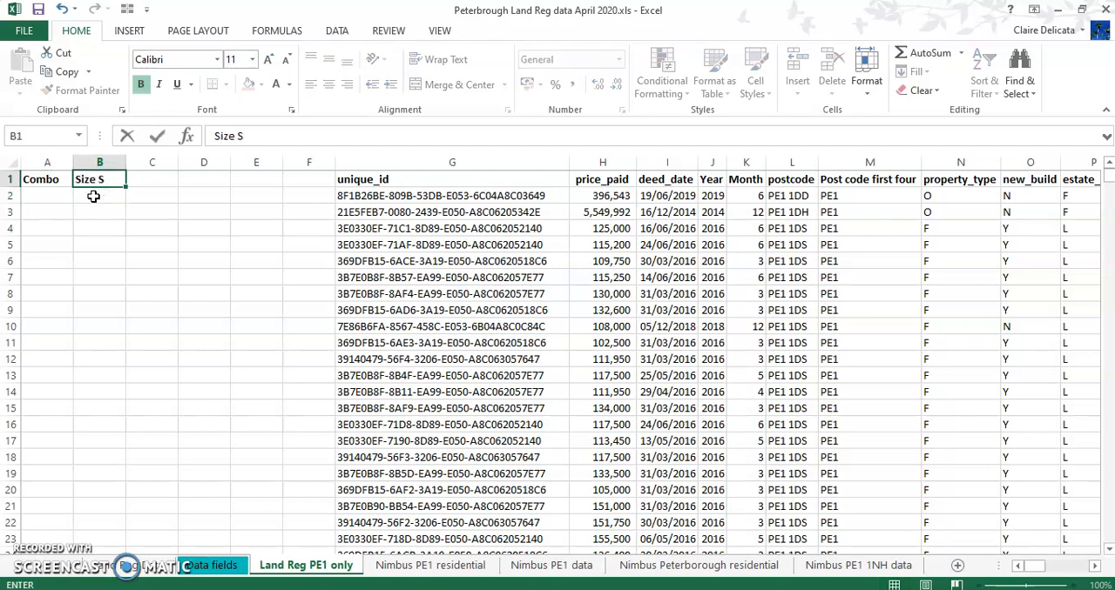
text(q Ft)
key(Return)
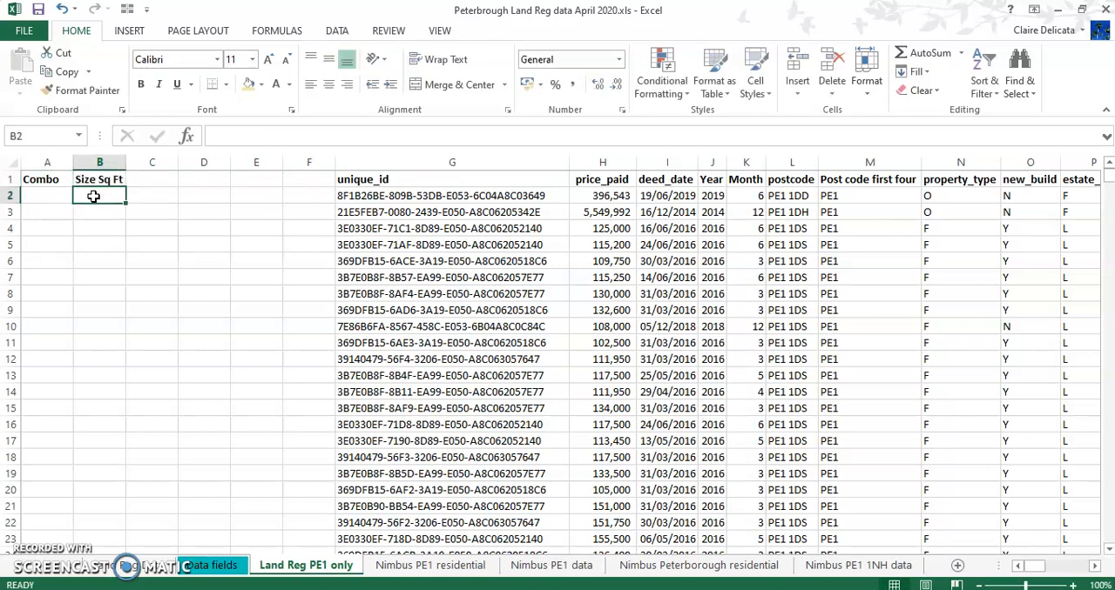
Enter the headers Rate sq ft in C1 and Bedrooms in D1 of the Land Reg PE1 only sheet
click(173, 178)
text(R)
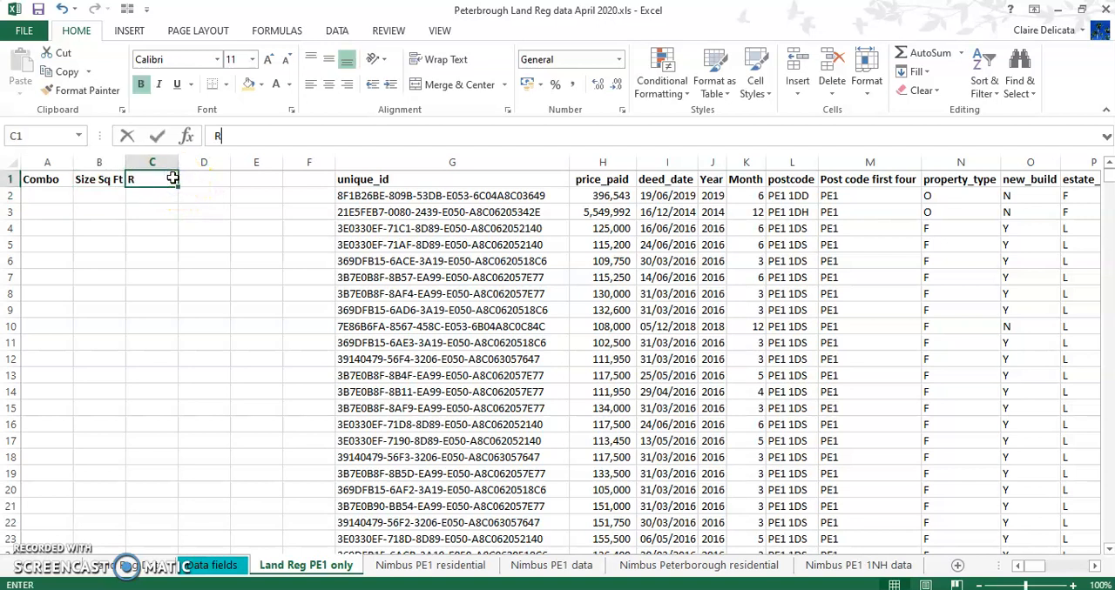
text(ate sq ft)
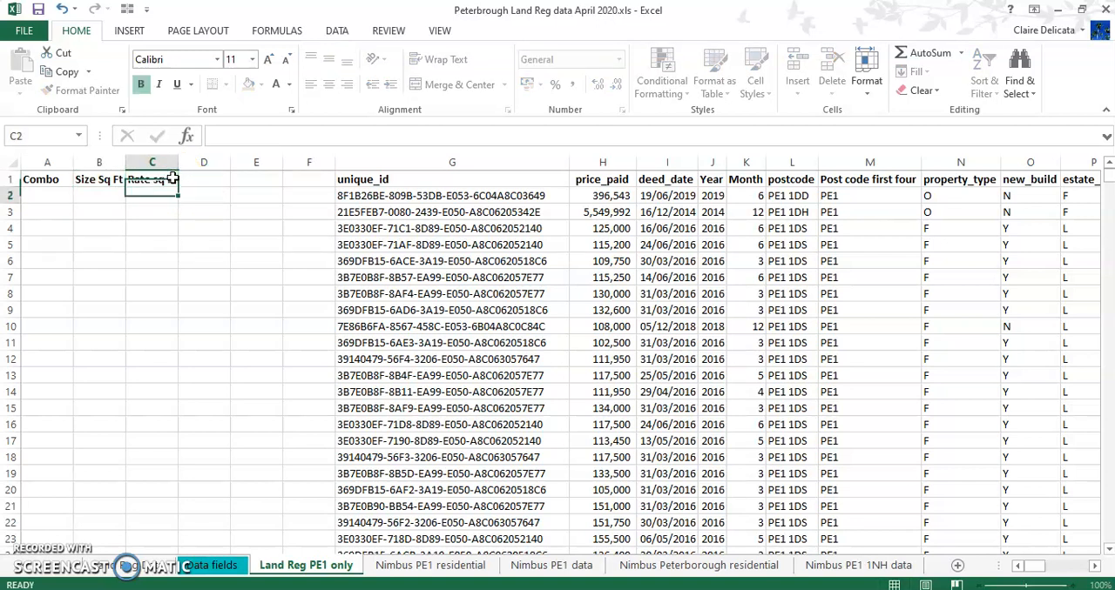
click(201, 180)
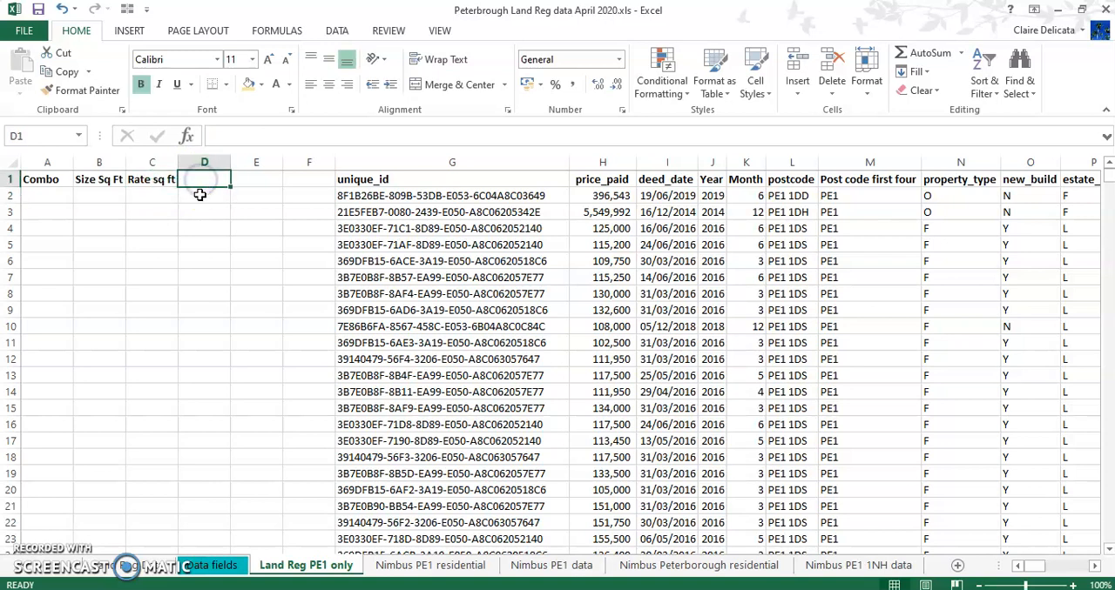
text(Bedrooms)
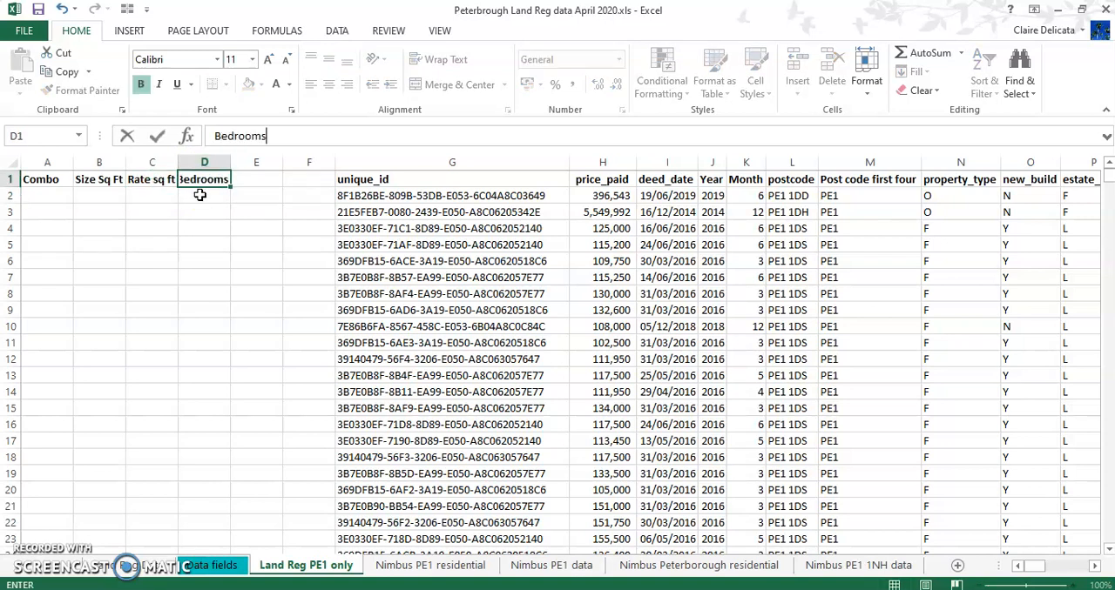
Enter the headers EPC in E1 and Rightmove in F1, and fit the Bedrooms and Rightmove columns to their contents
click(262, 183)
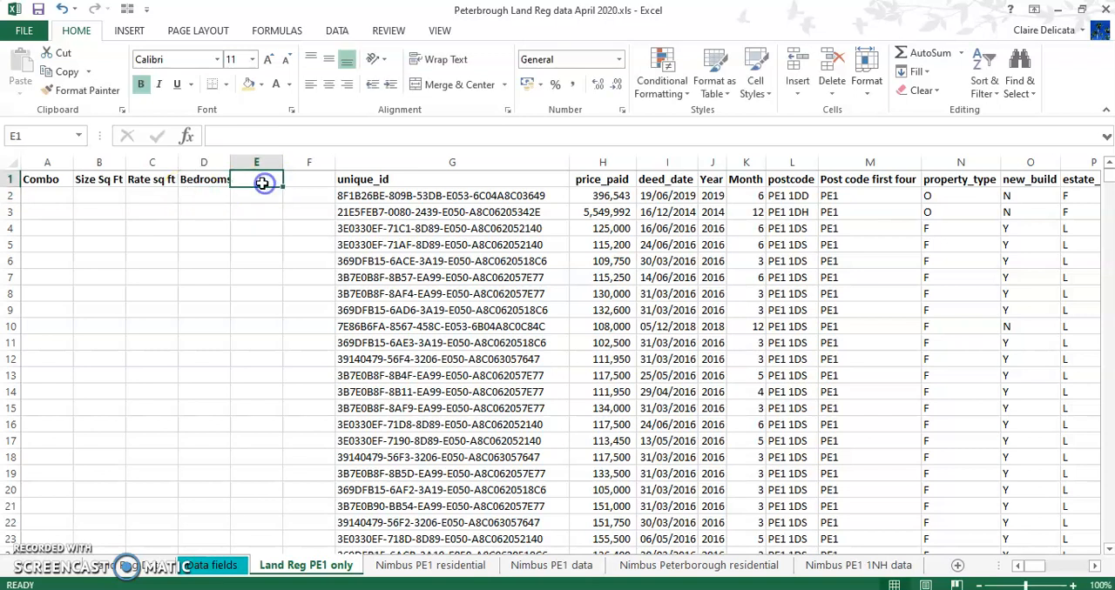
text(EPC)
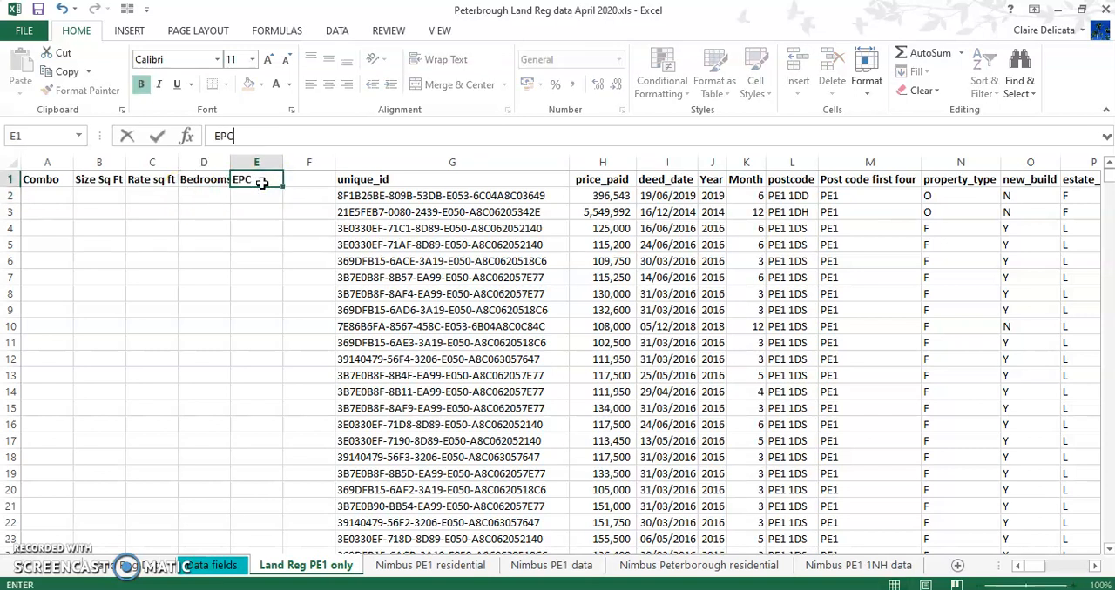
click(307, 179)
text(Rightmove)
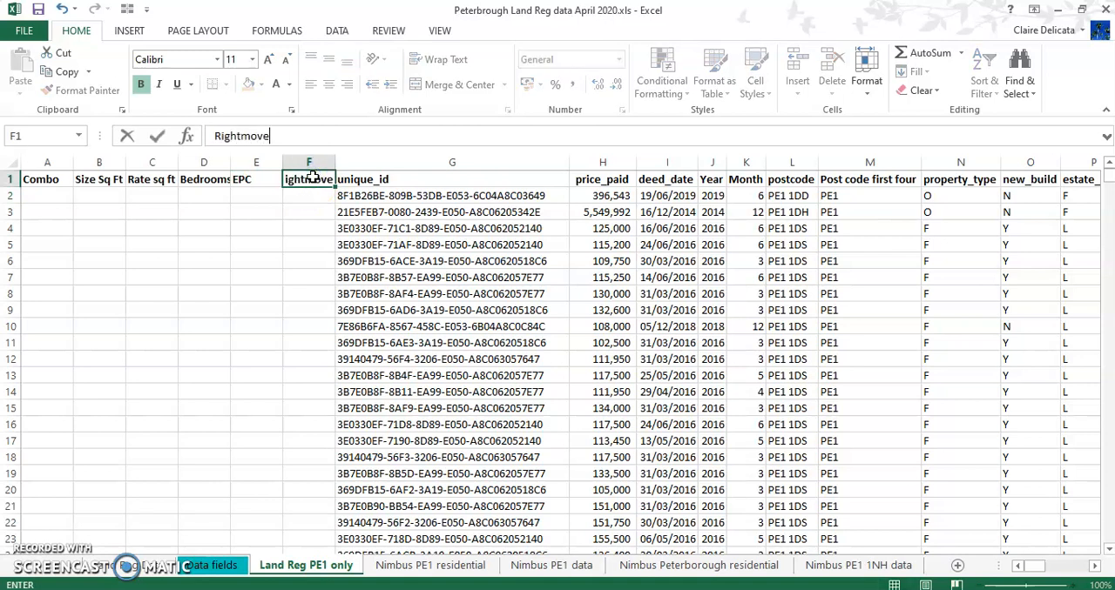
key(Return)
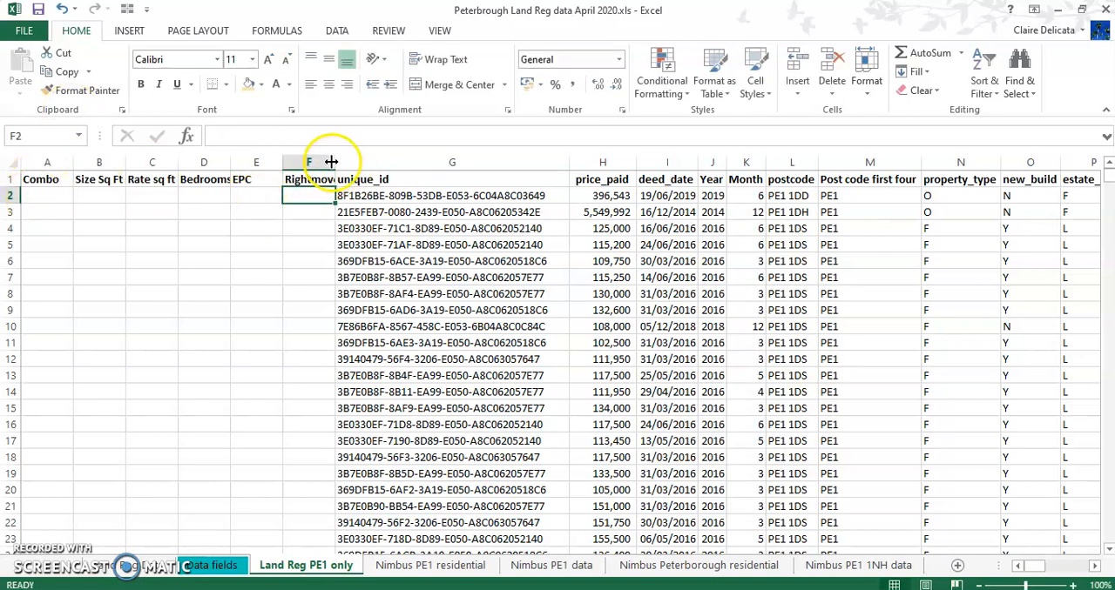
double_click(335, 162)
double_click(230, 162)
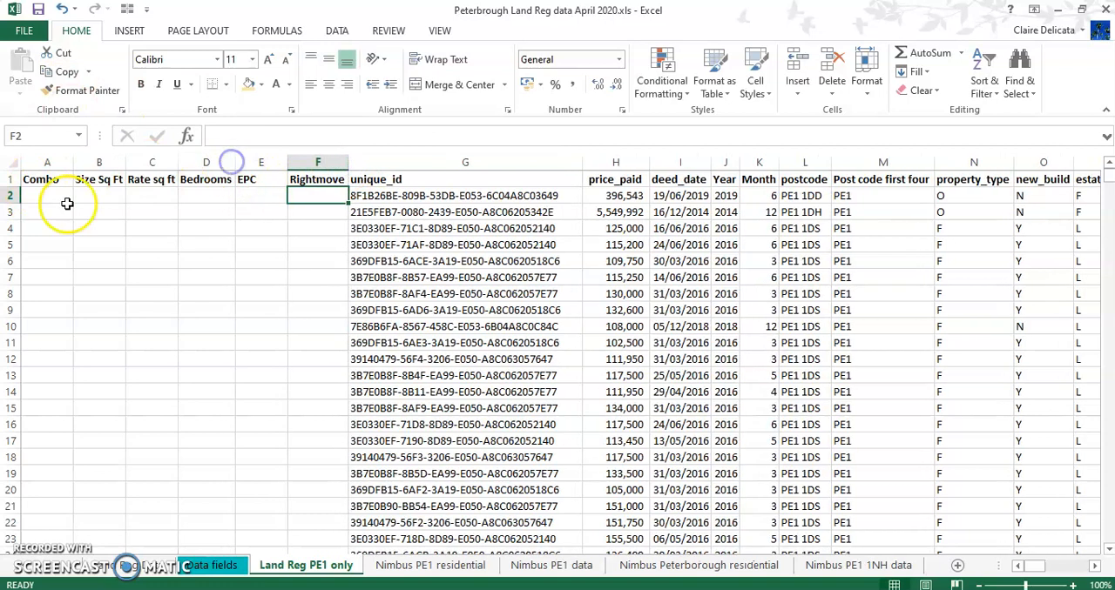
Build the Combo key in A2 by joining paon, street, postcode and deed_date with the formula =R2&S2&L2&I2
click(40, 193)
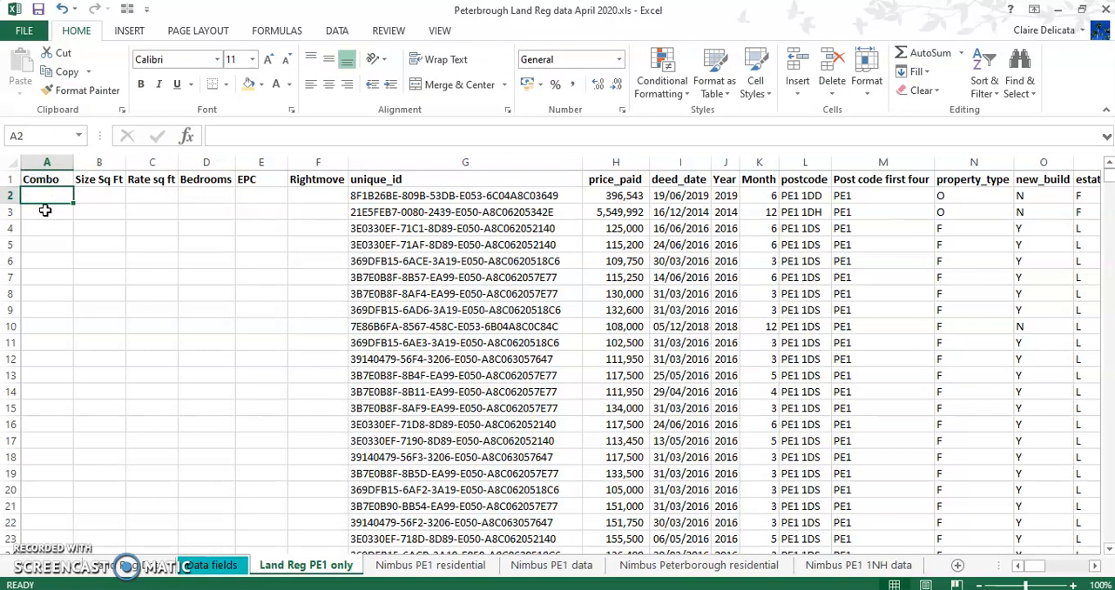
text(=)
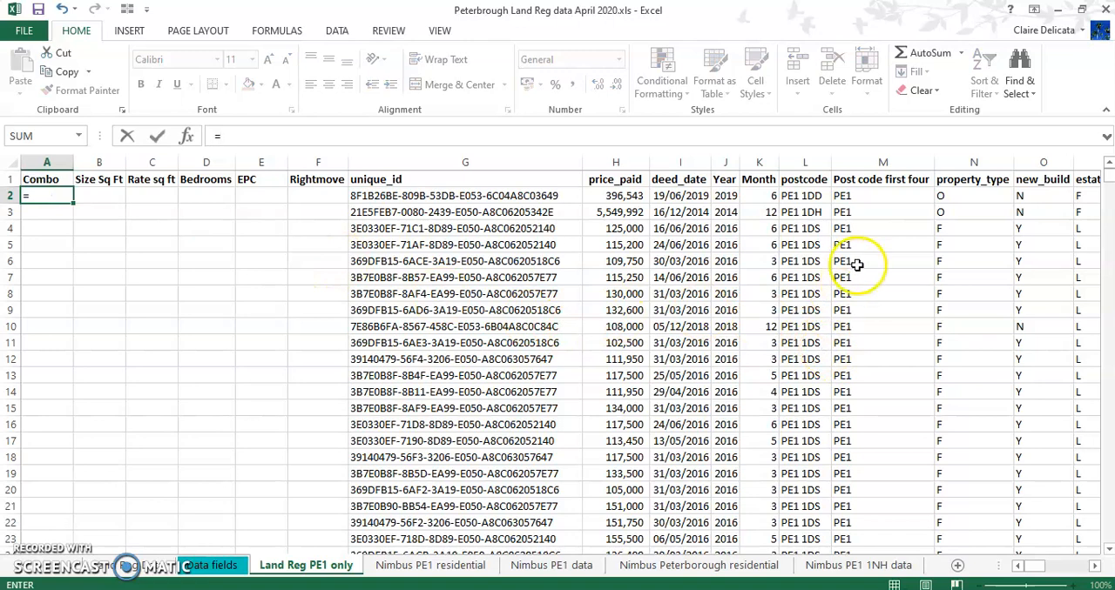
click(1093, 565)
click(1094, 566)
click(1093, 566)
click(1093, 566)
click(1093, 566)
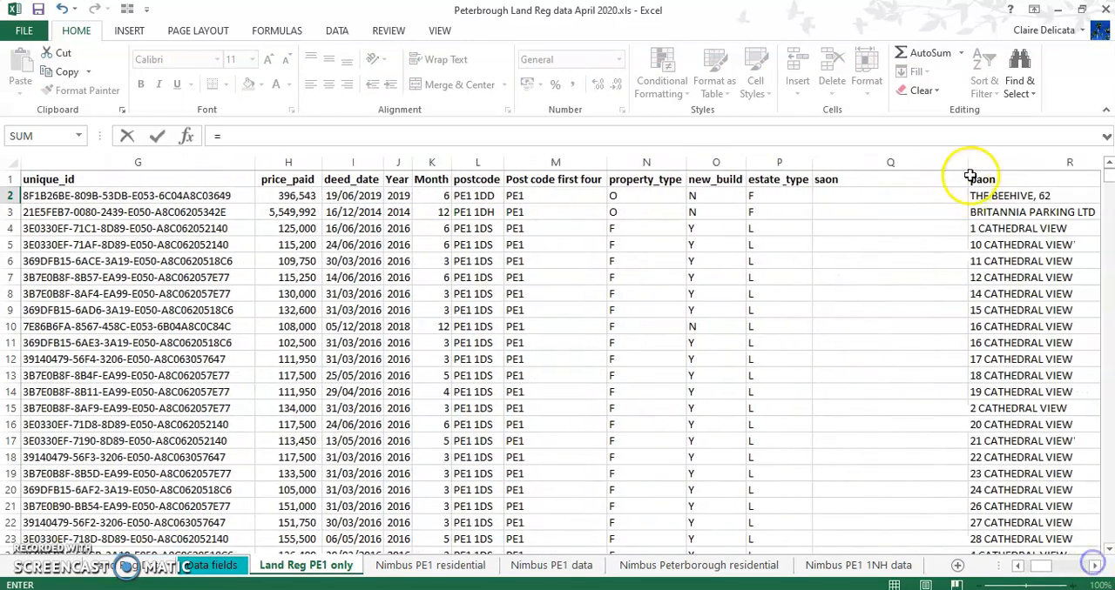
click(997, 193)
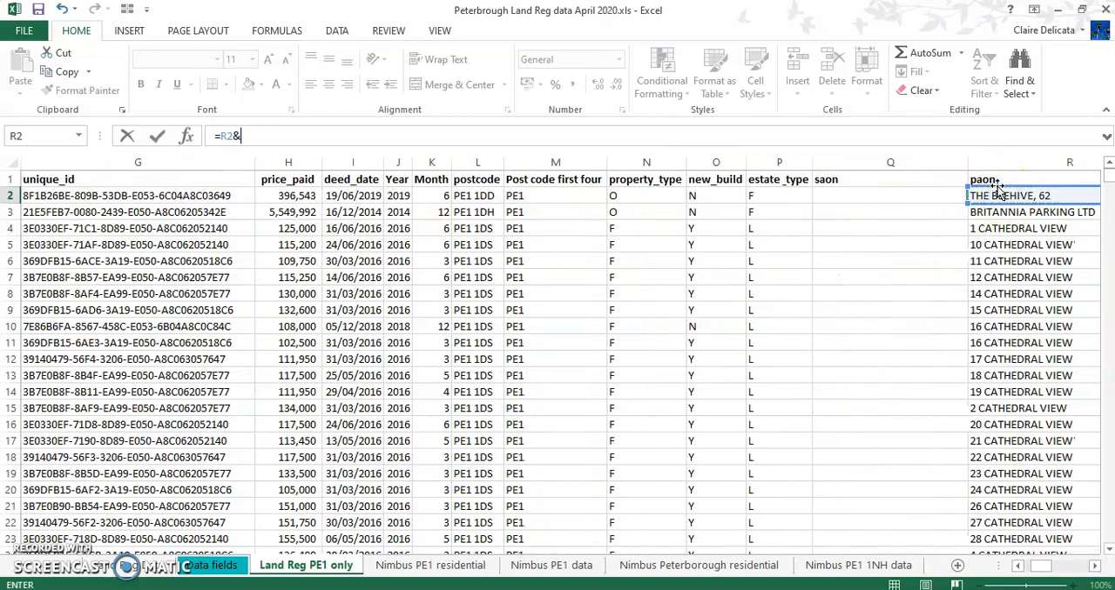
click(1094, 566)
click(1093, 566)
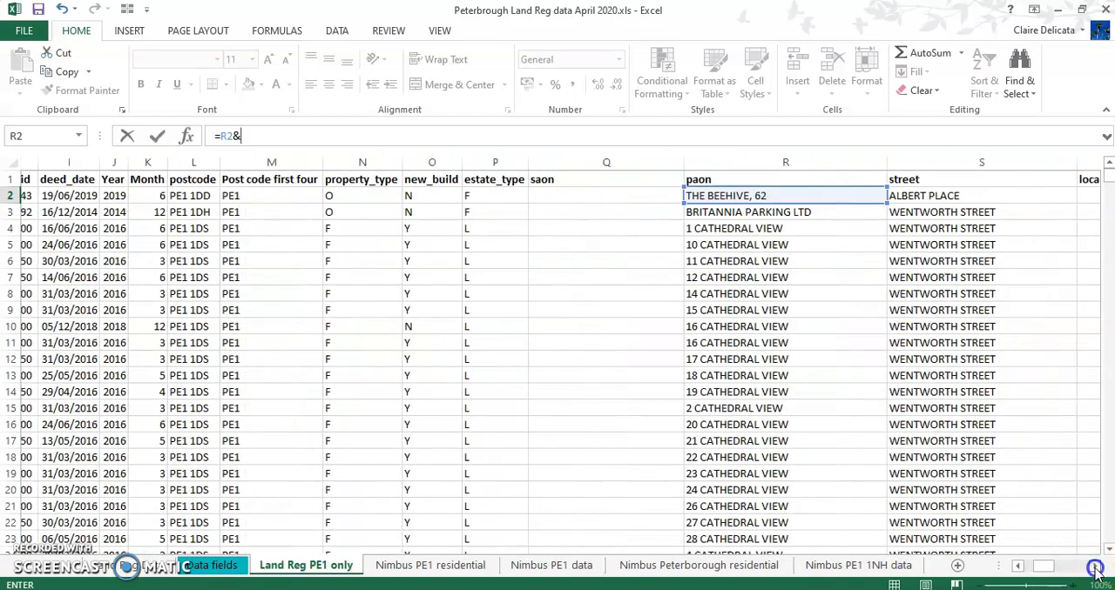
click(895, 195)
text(&)
click(178, 197)
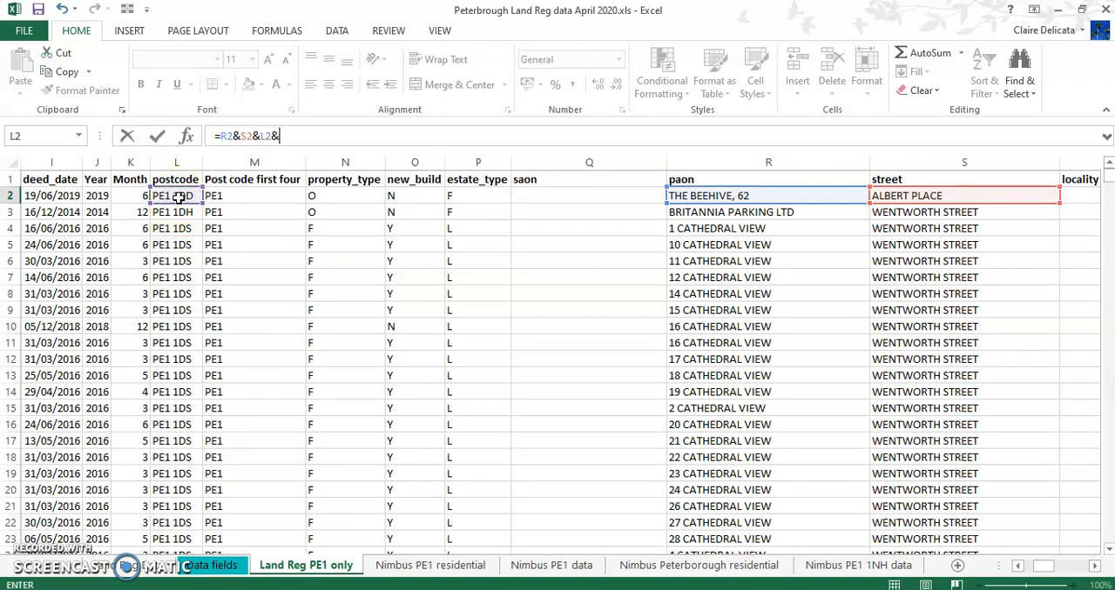
click(48, 196)
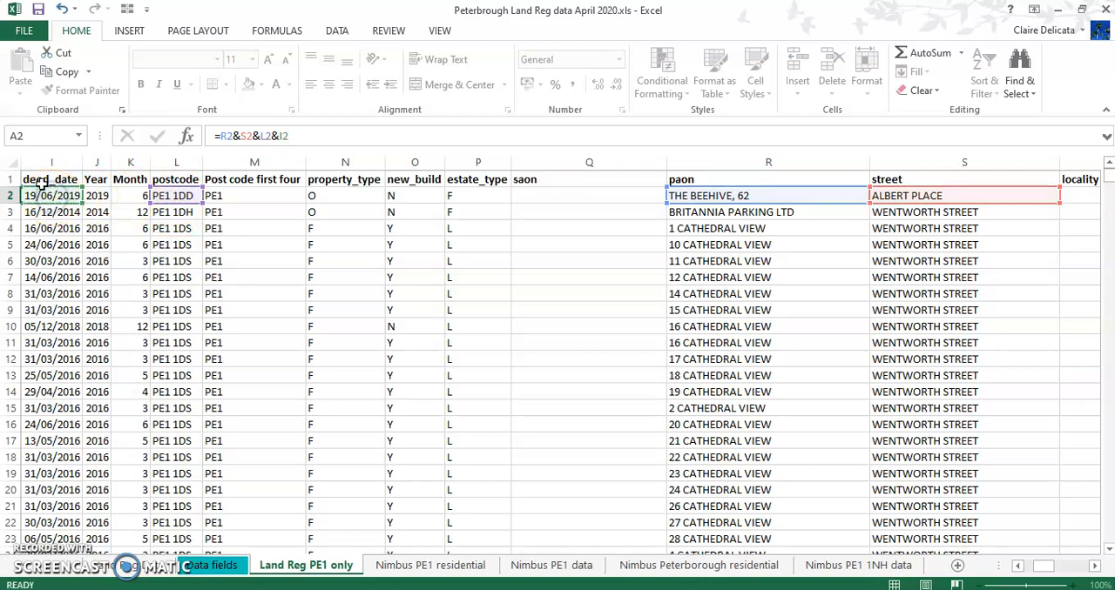
key(Return)
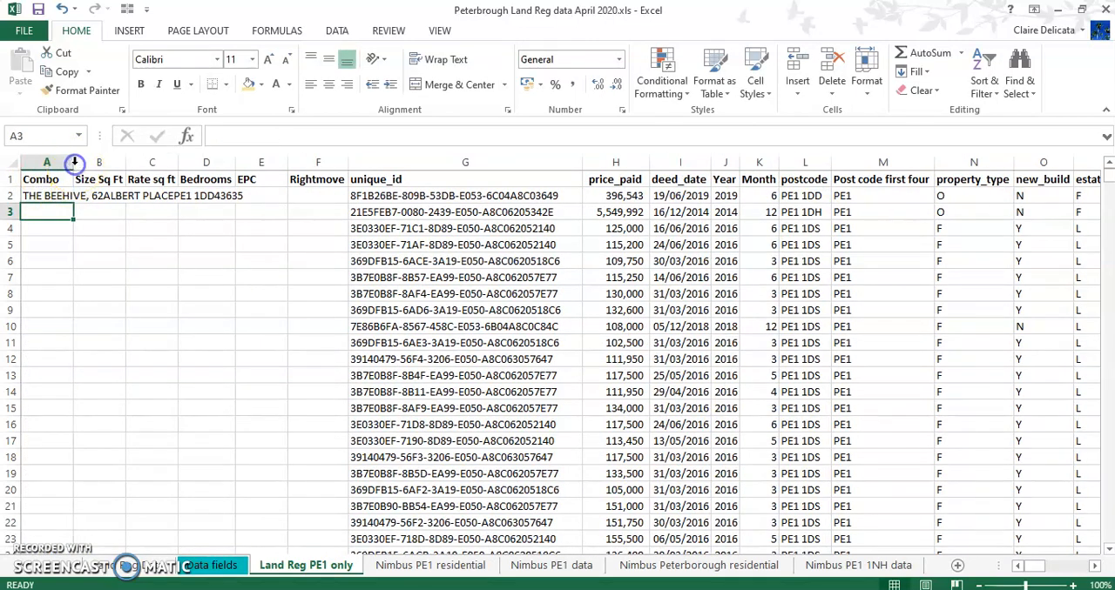
Fill the A2 Combo formula down to the last data row and fit column A to its contents
double_click(74, 163)
click(72, 196)
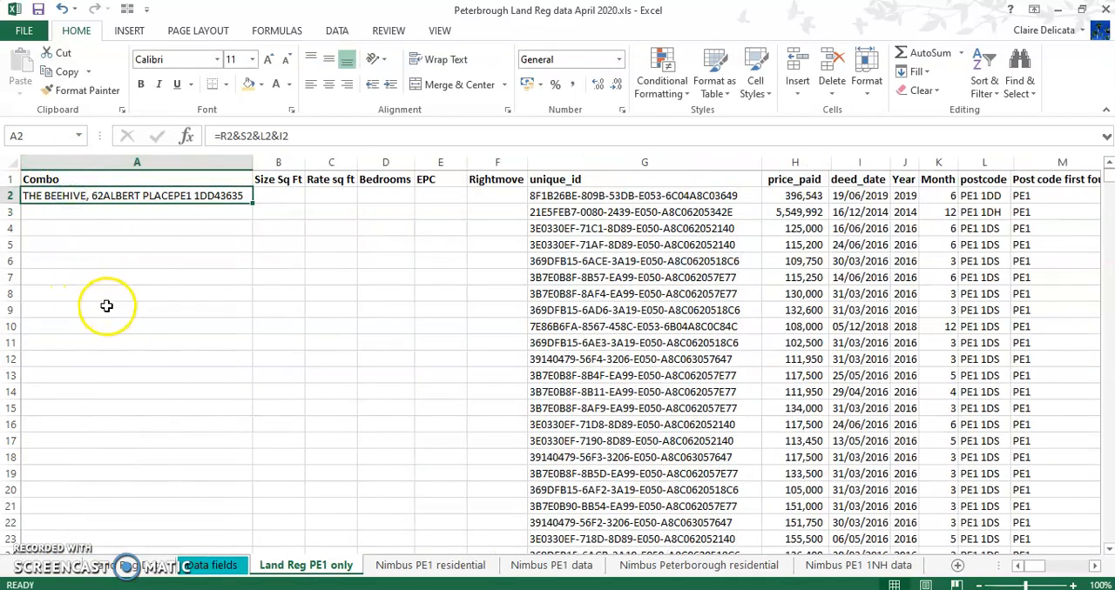
double_click(254, 204)
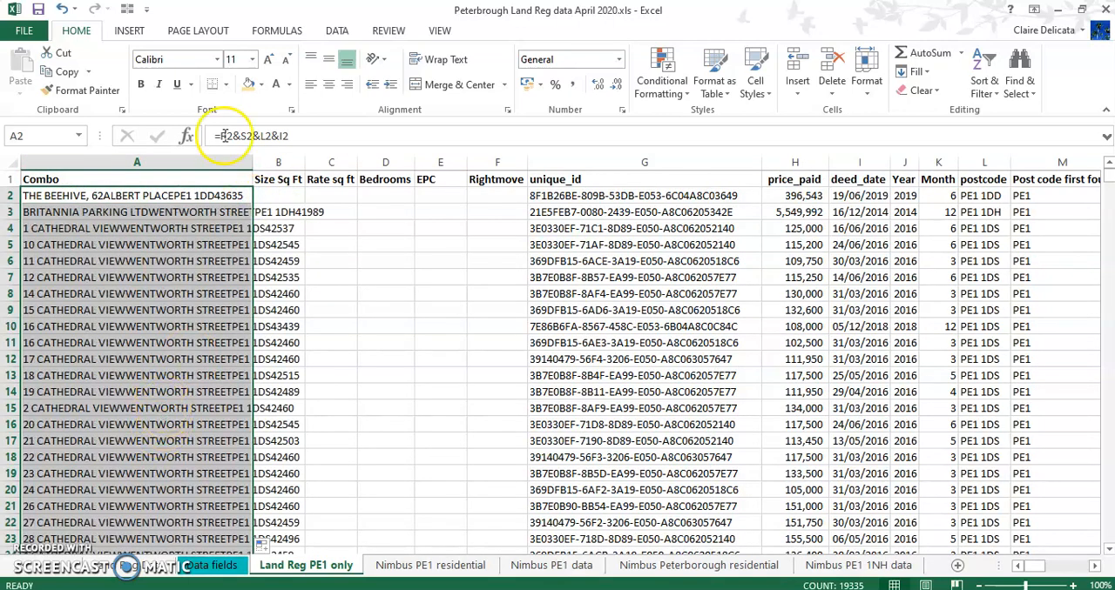
double_click(257, 164)
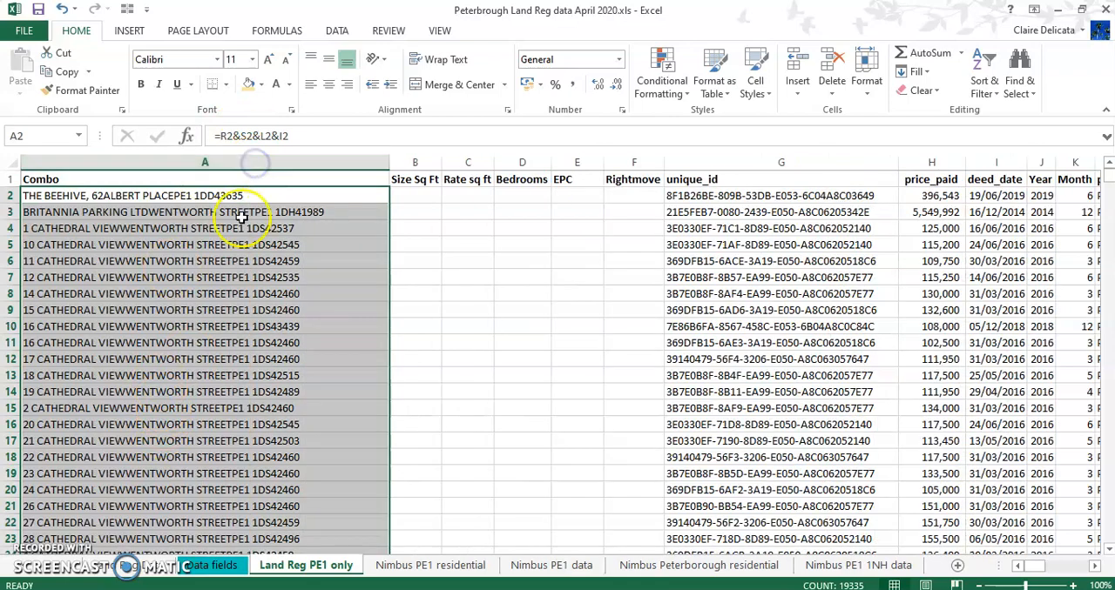
click(213, 309)
key(ctrl+Down)
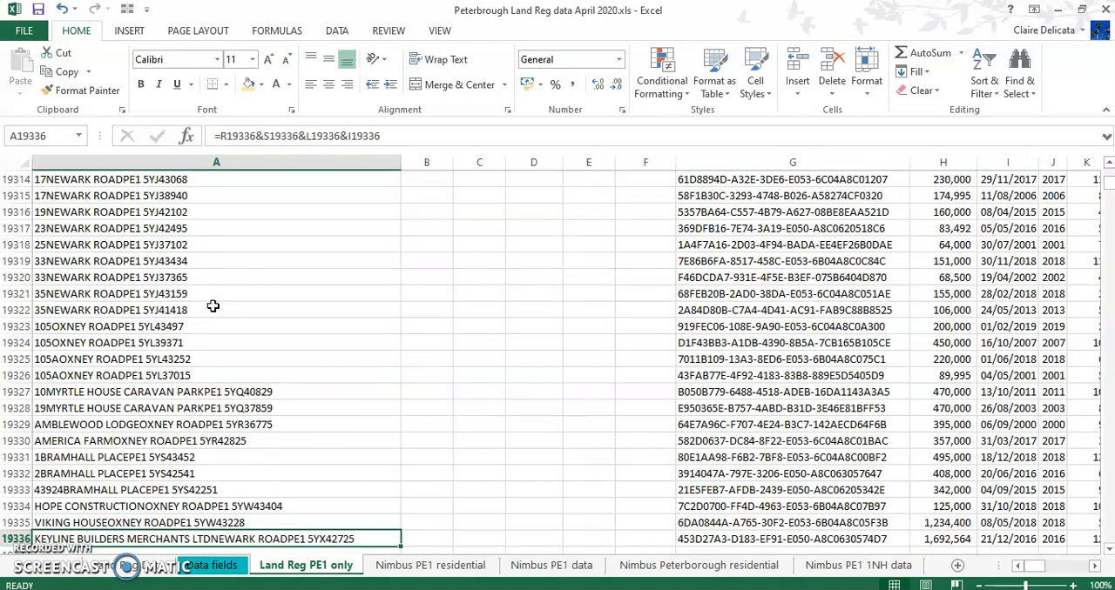
key(ctrl+Up)
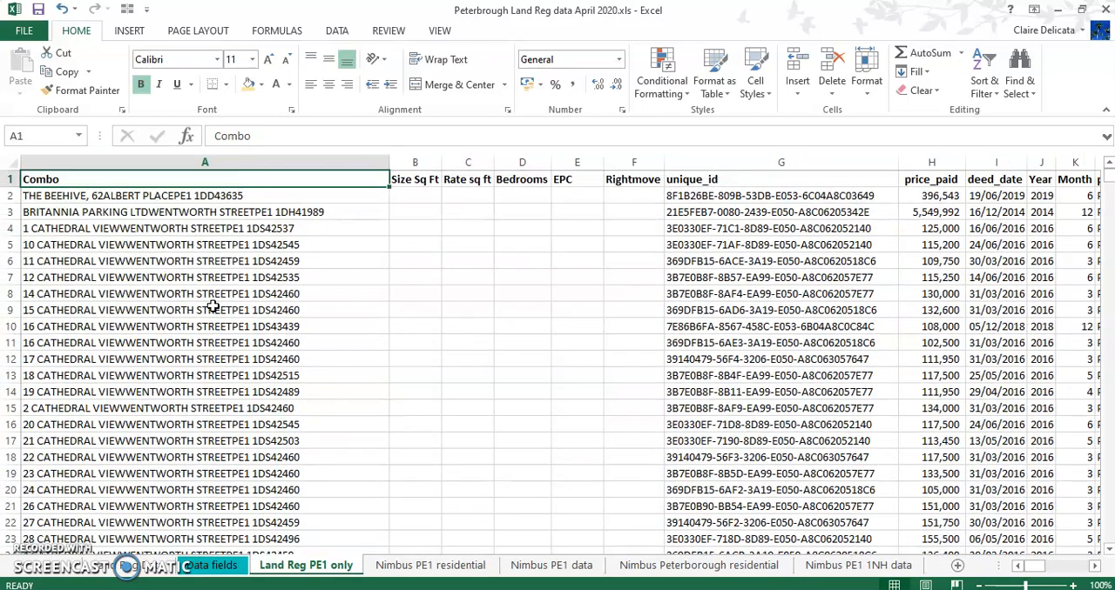
Insert an empty row above the header row on the Nimbus PE1 residential sheet
click(427, 199)
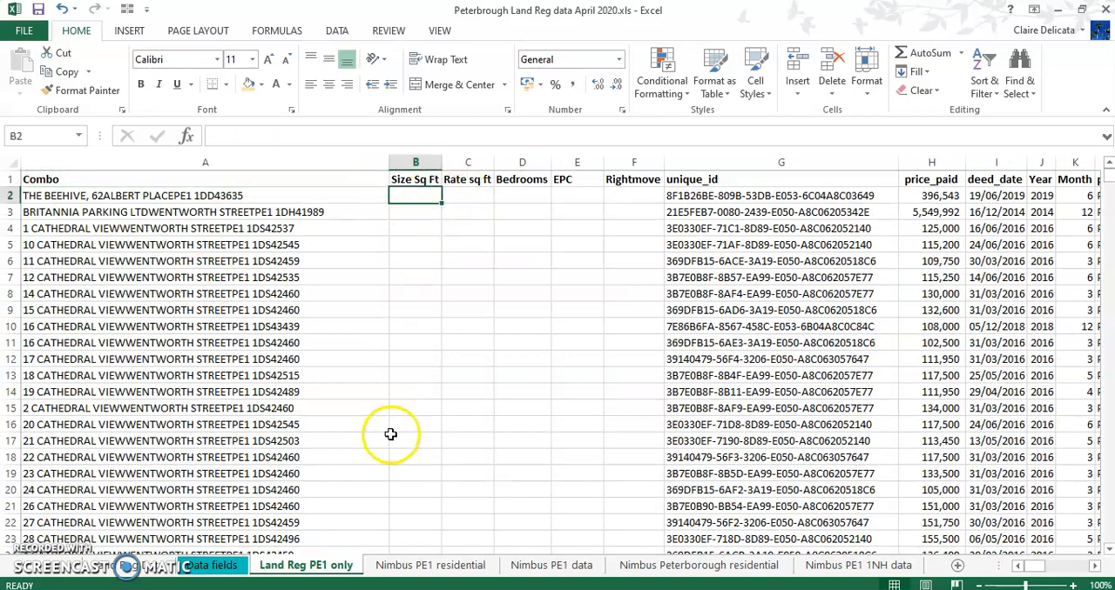
click(403, 566)
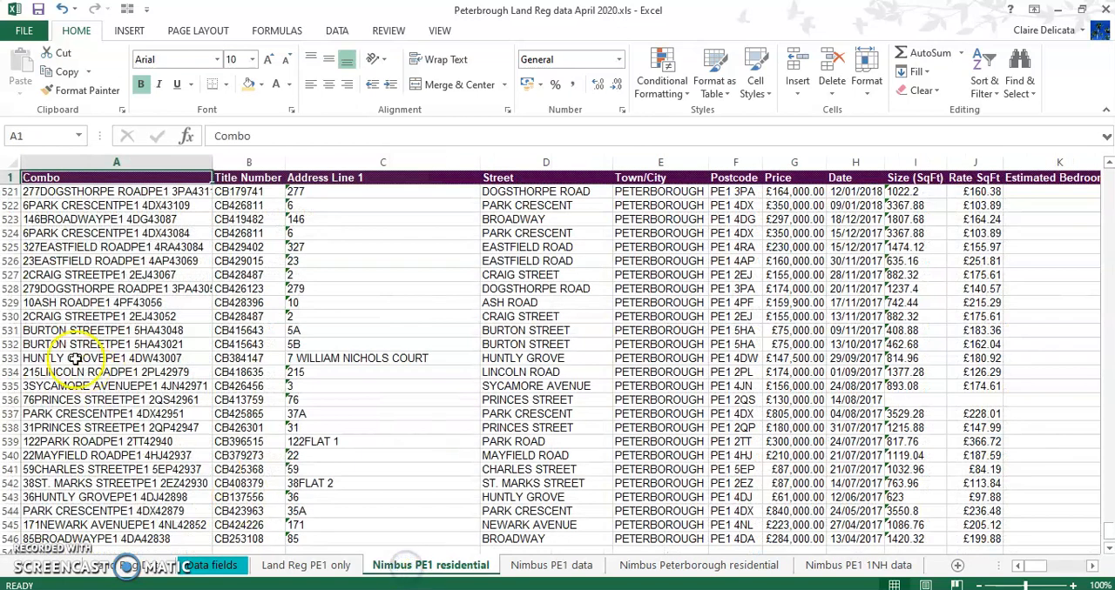
click(6, 177)
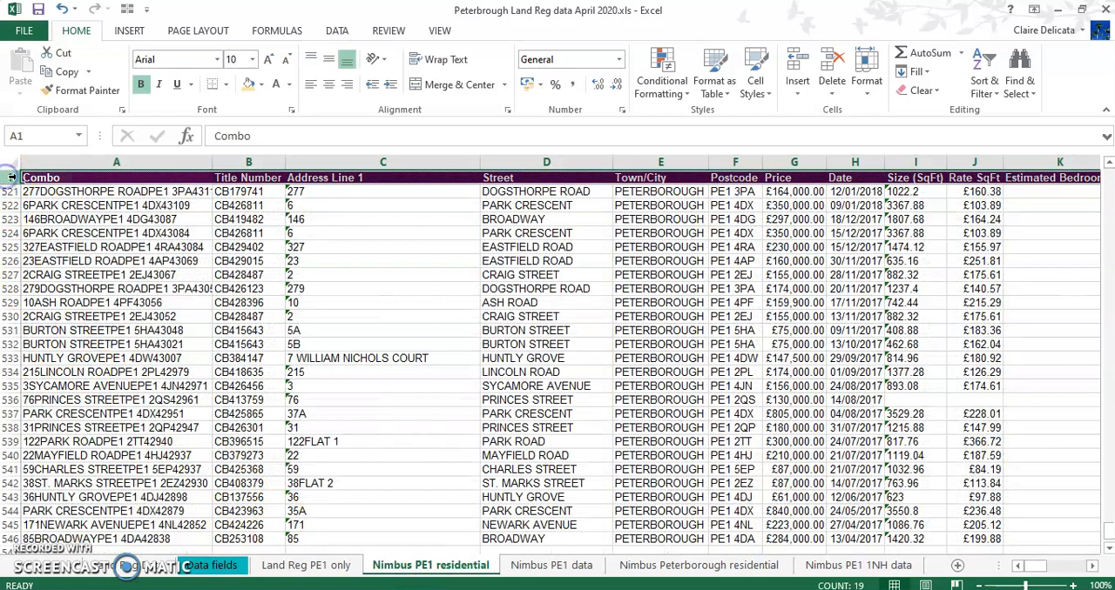
right_click(11, 177)
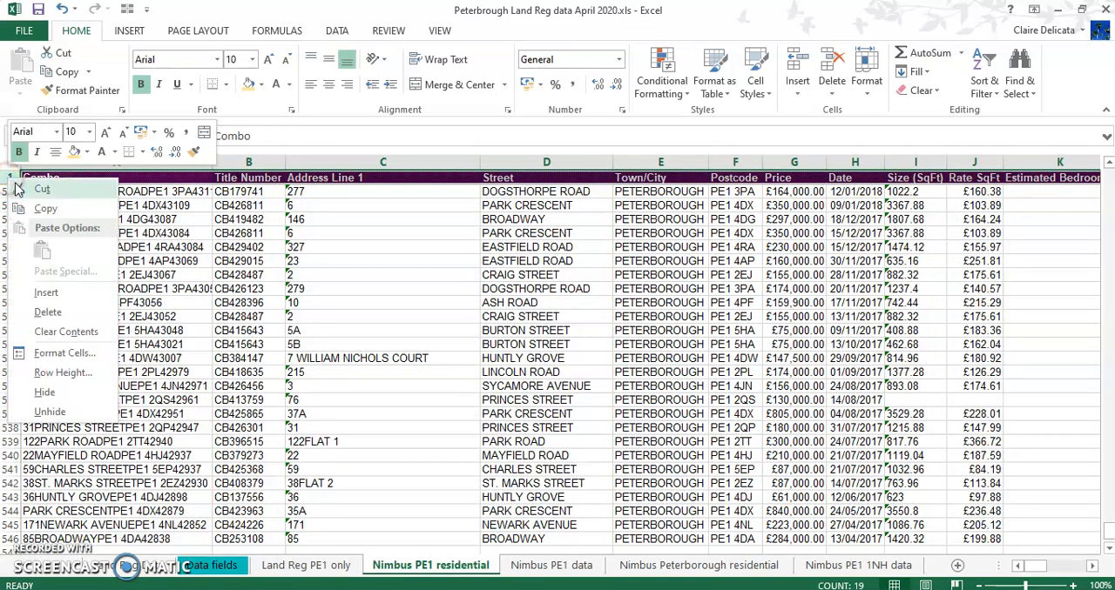
click(46, 292)
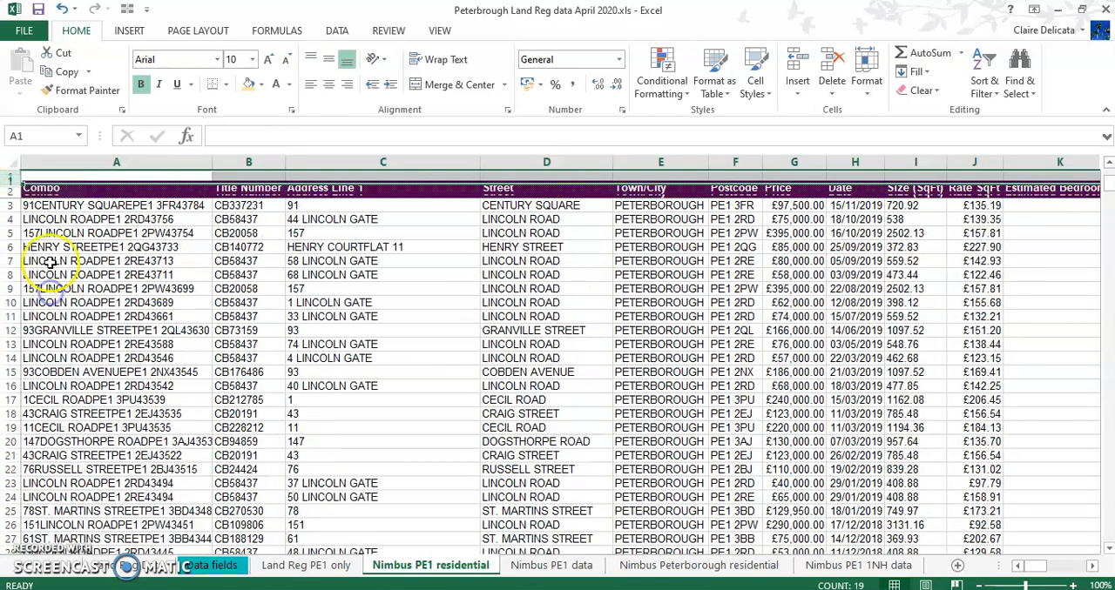
Number the Nimbus columns 1 to 16 across A1:P1, centred and with a gold fill
click(96, 177)
text(1)
key(Tab)
text(2)
key(Tab)
drag(149, 174, 896, 181)
click(328, 83)
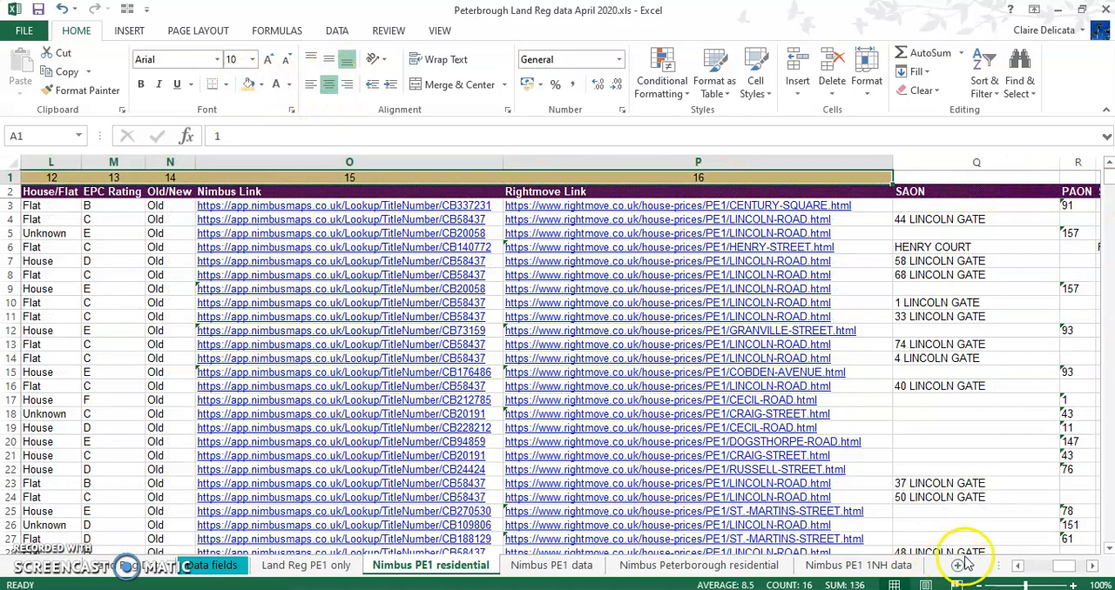
click(1024, 566)
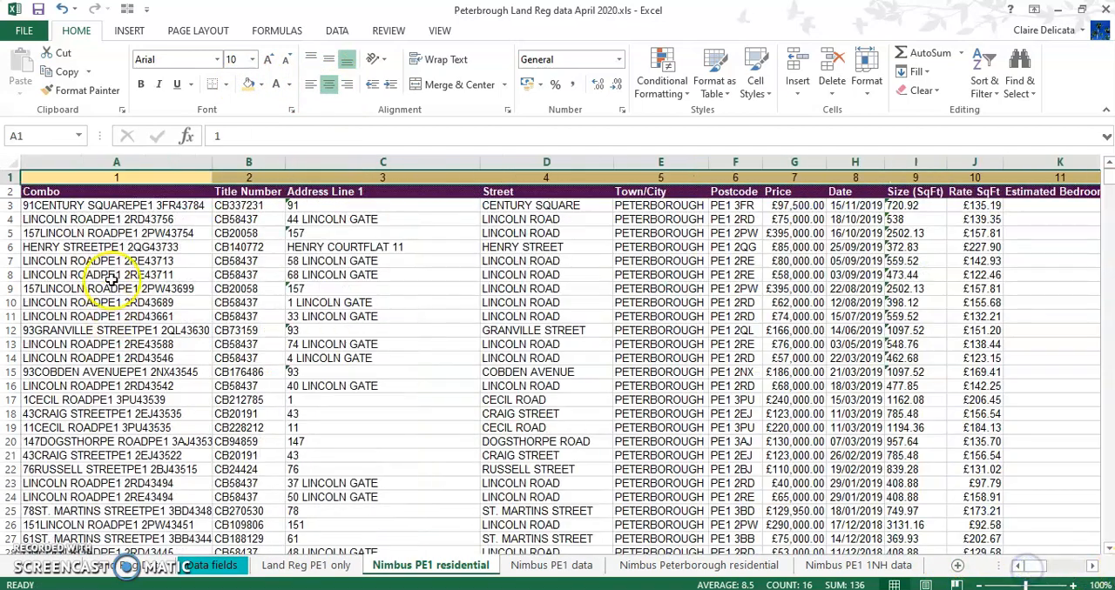
click(87, 206)
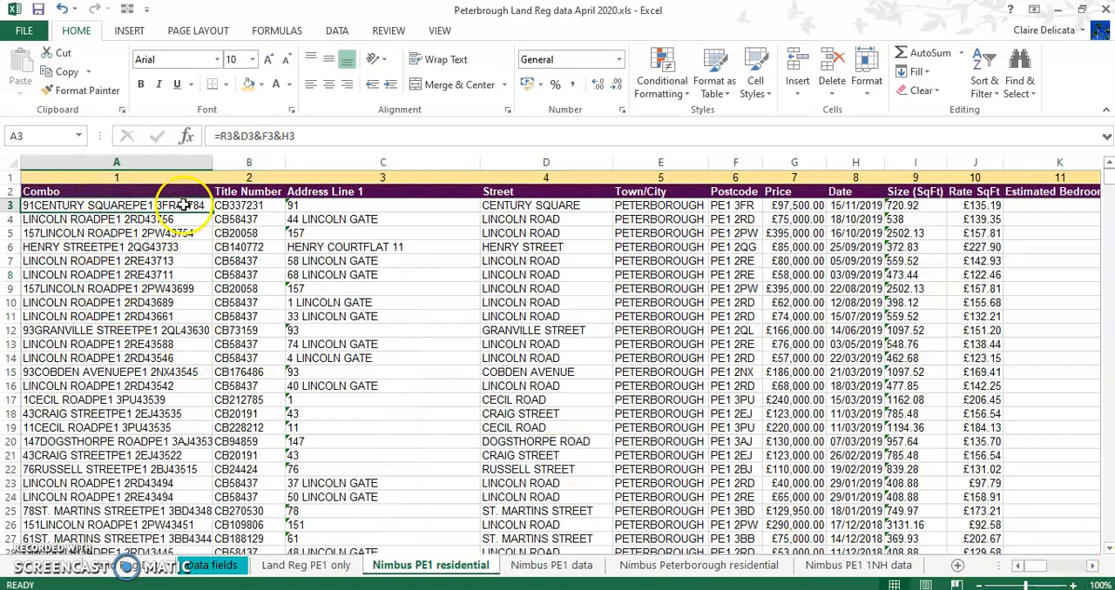
Start a VLOOKUP formula in B2 of the Land Reg PE1 only sheet, using $A2 as the lookup value
click(305, 565)
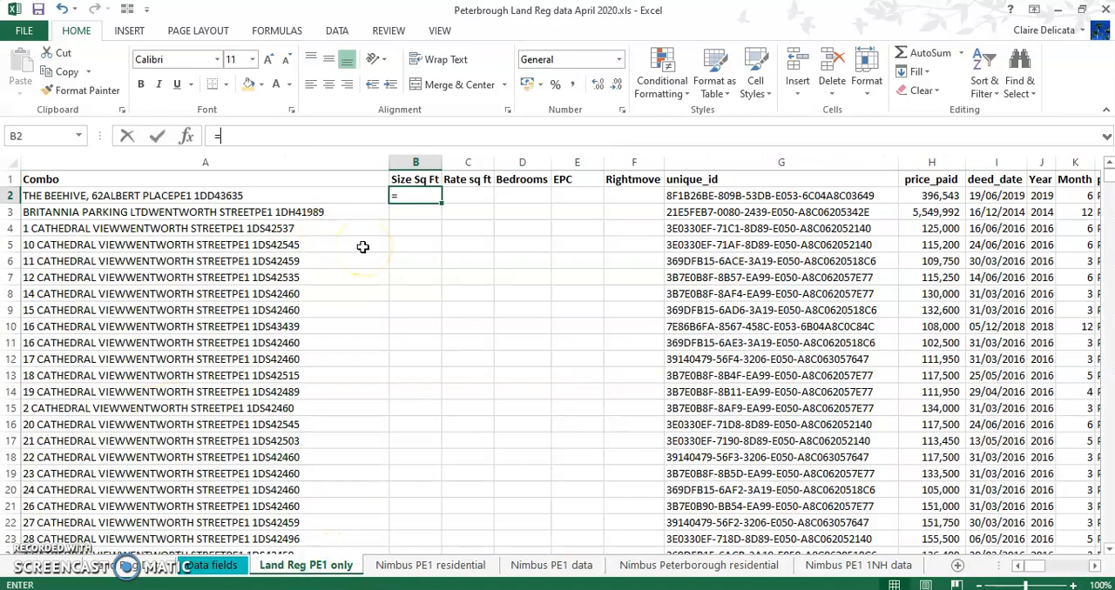
text(=vlookup()
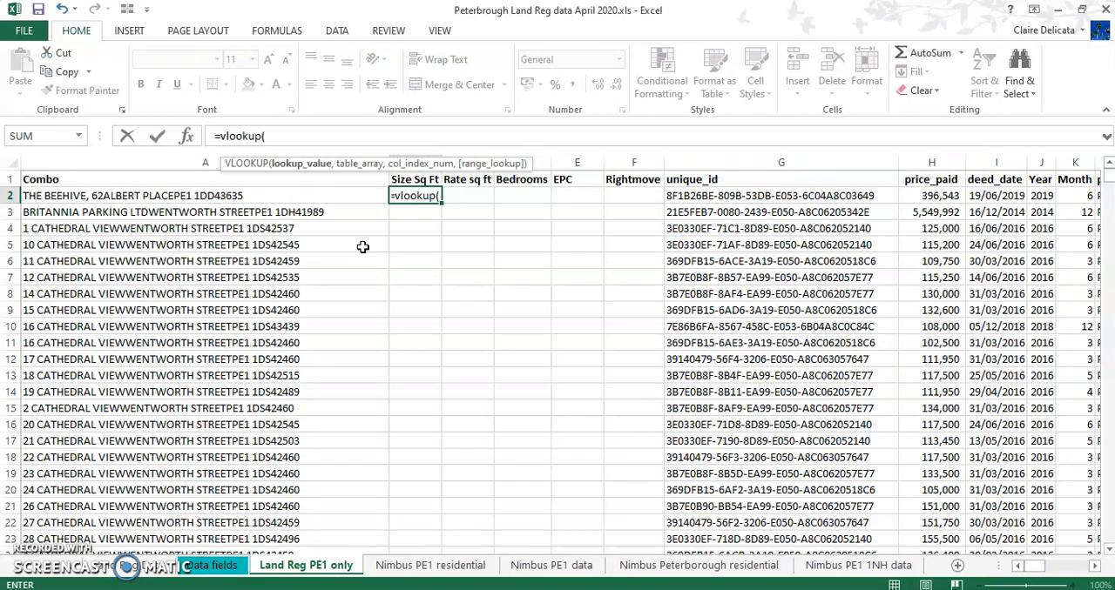
click(71, 195)
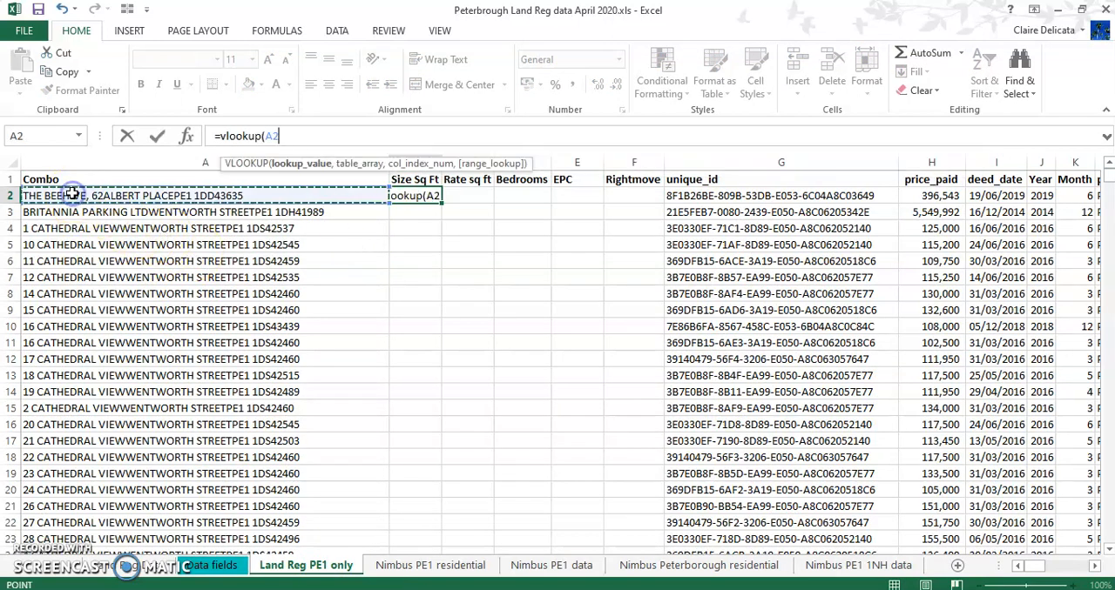
click(266, 137)
text($A2)
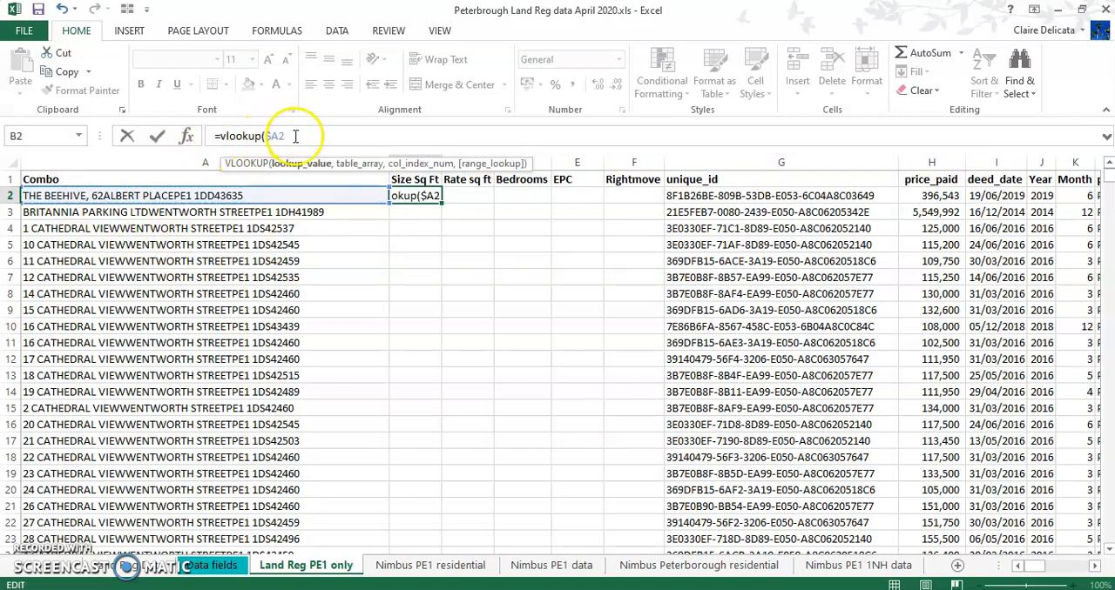
text(,)
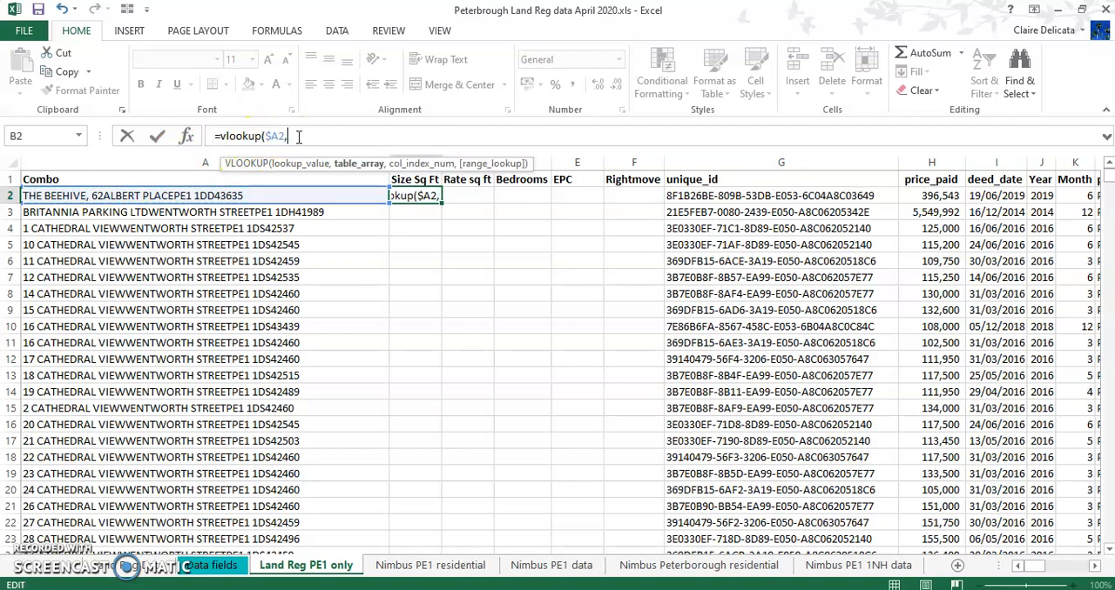
Complete the B2 lookup with columns $A:$P of Nimbus PE1 residential as table array, column index 9 and FALSE for an exact match
click(405, 568)
click(114, 161)
drag(114, 161, 708, 168)
click(416, 136)
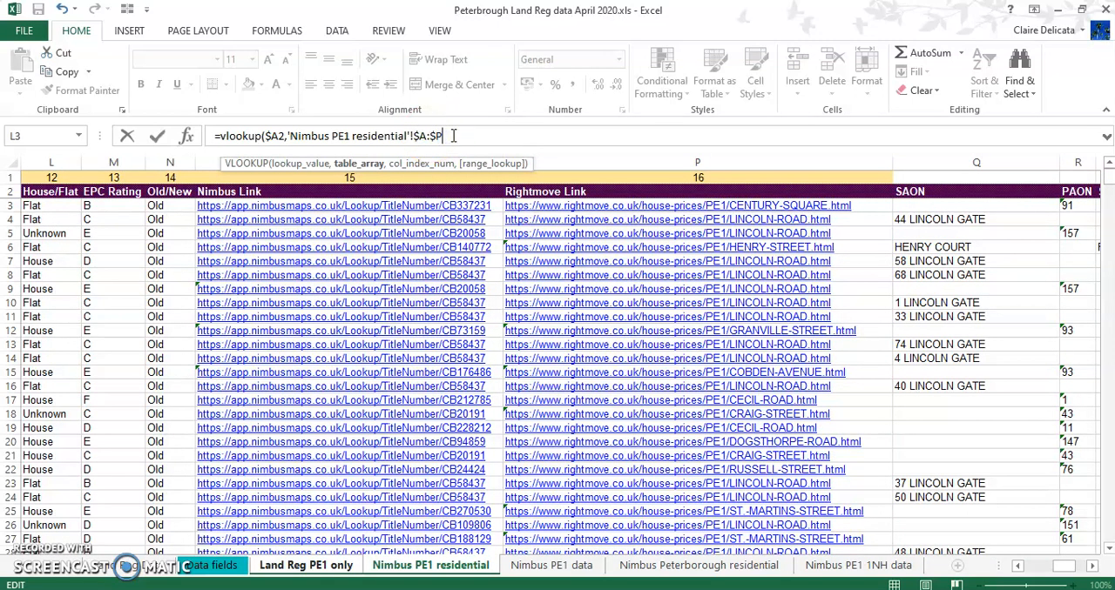
text(,)
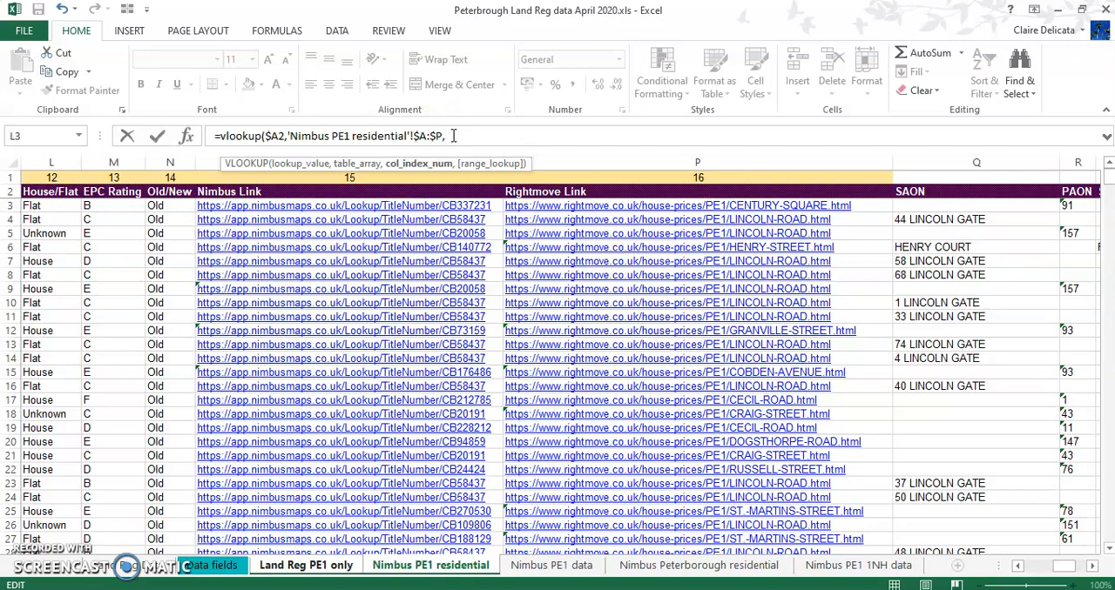
drag(1066, 566, 1031, 567)
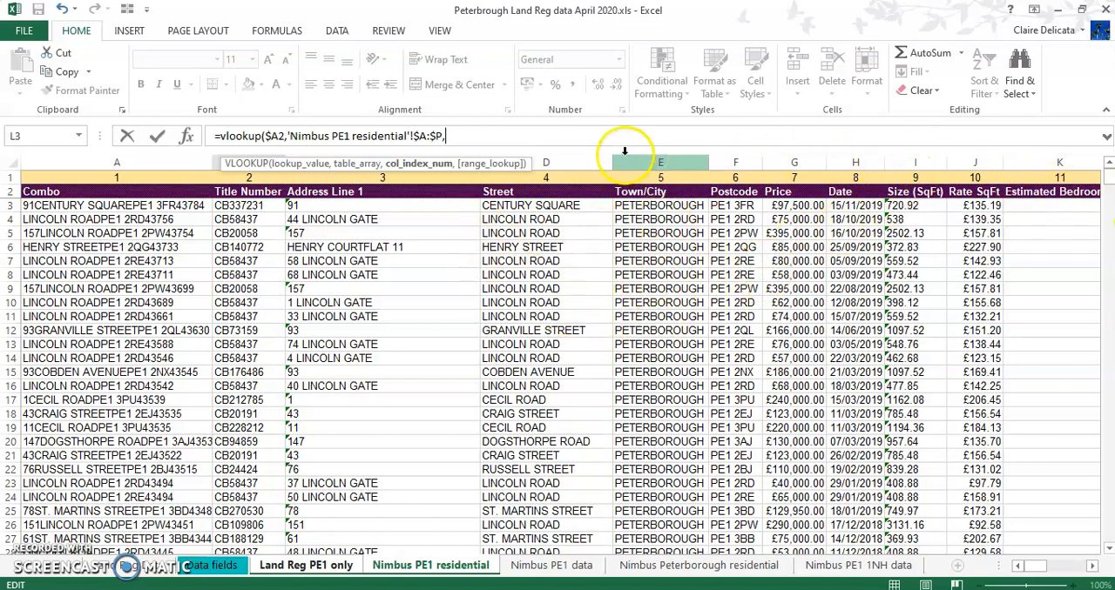
text(,)
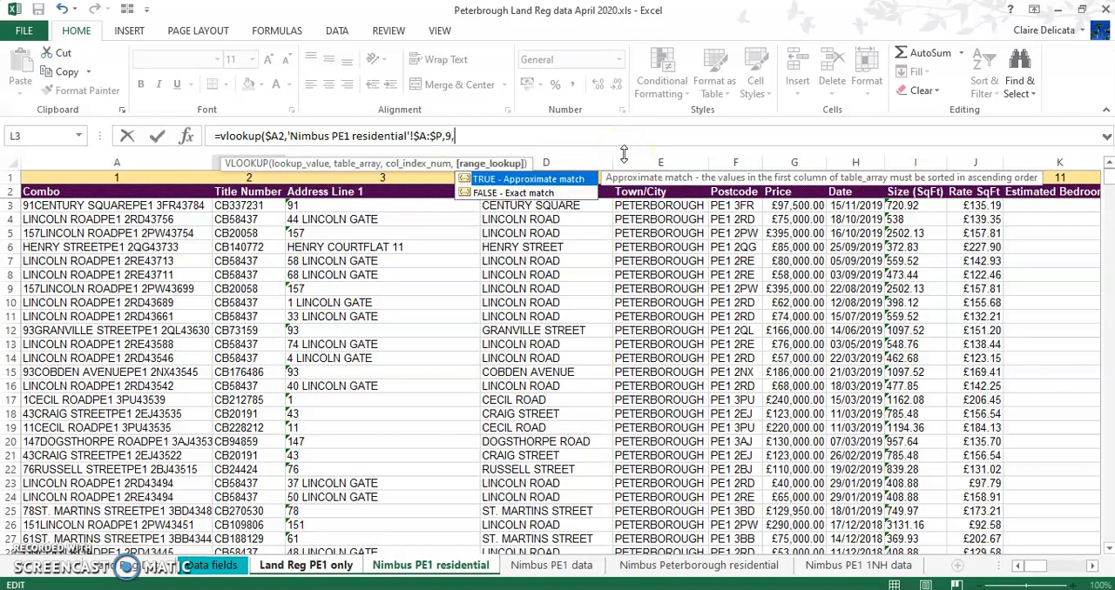
double_click(505, 192)
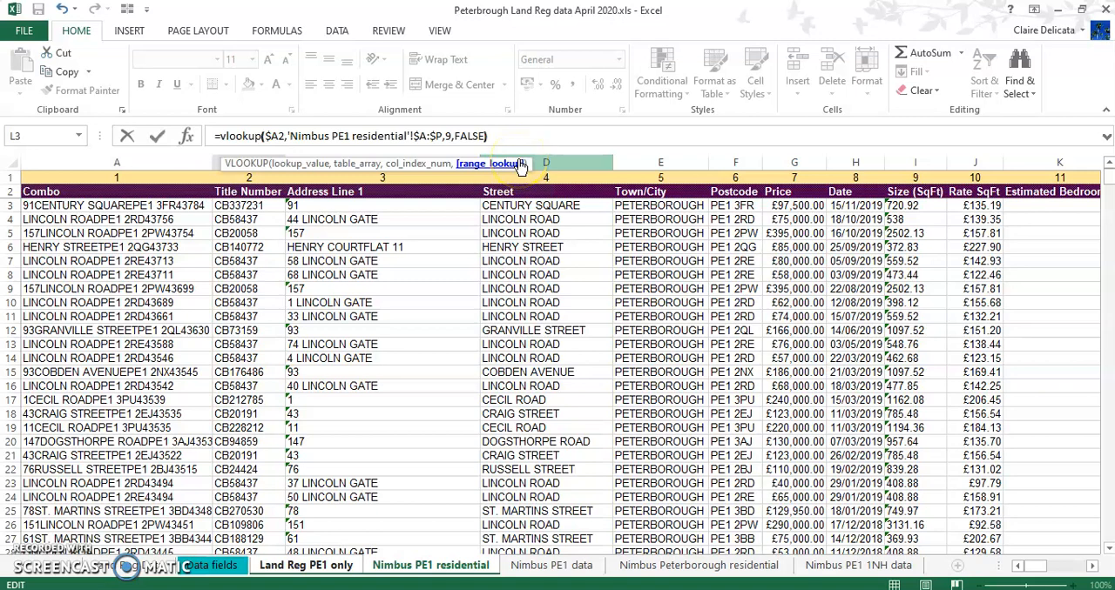
key(Return)
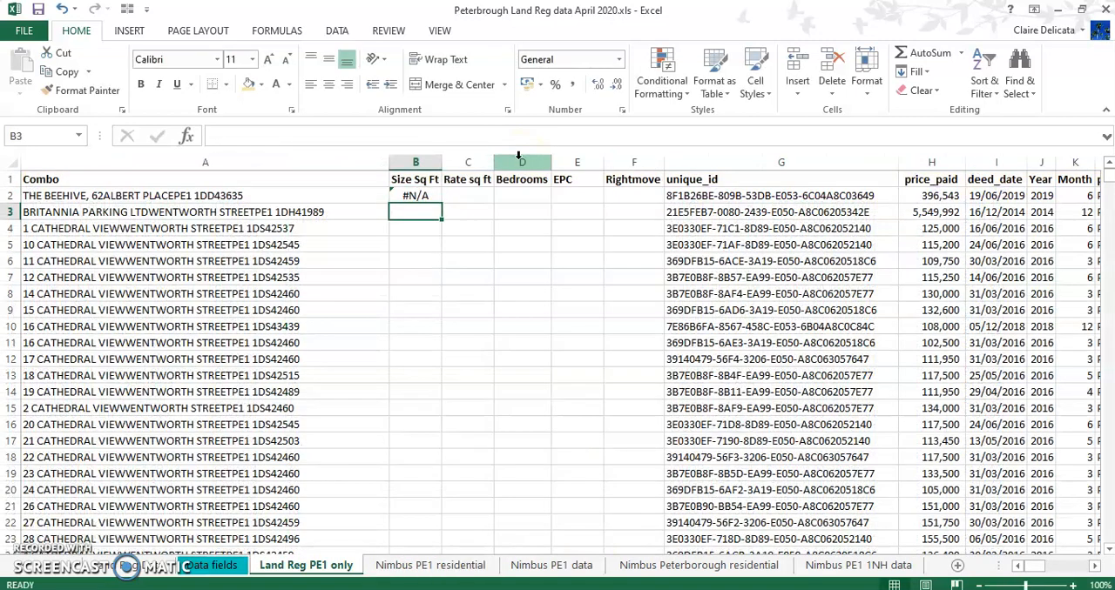
Wrap the B2 lookup in IFERROR with "" as the error value, and copy the formula across to F2
click(415, 198)
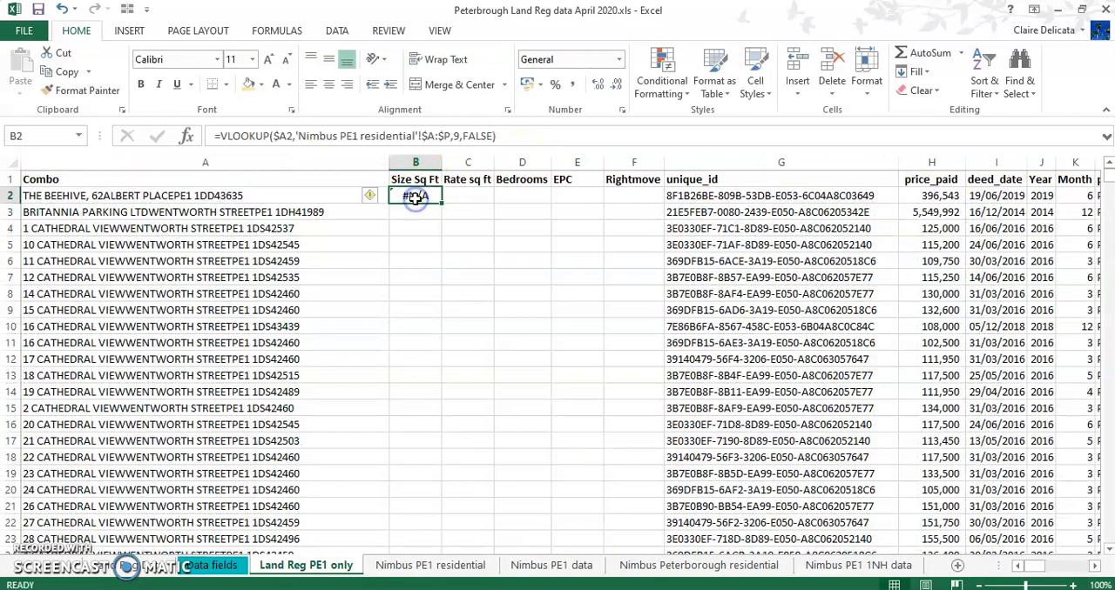
click(222, 139)
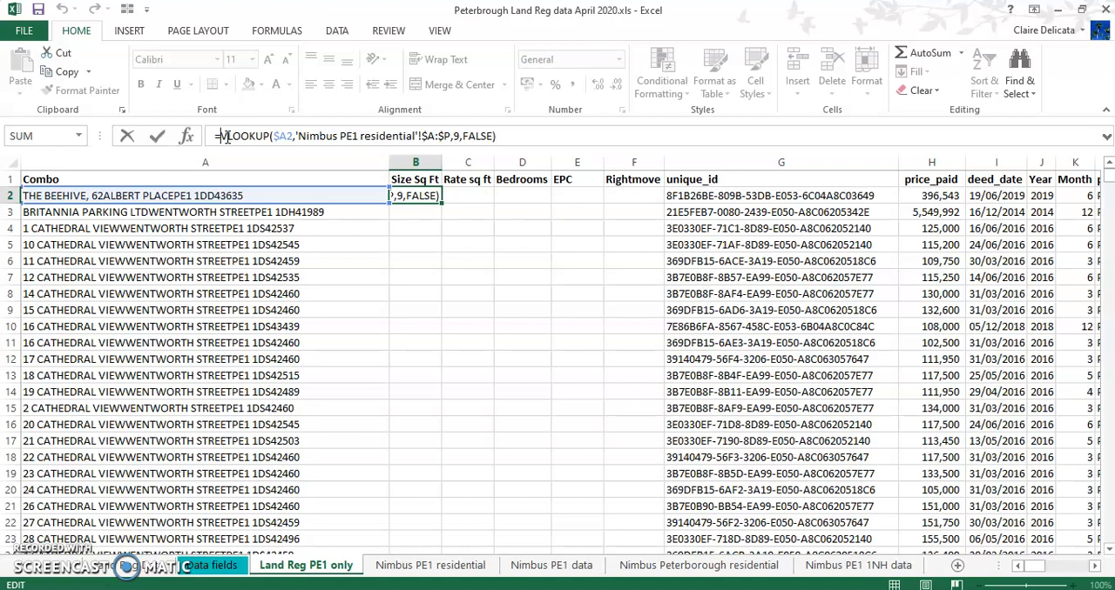
text(iferror()
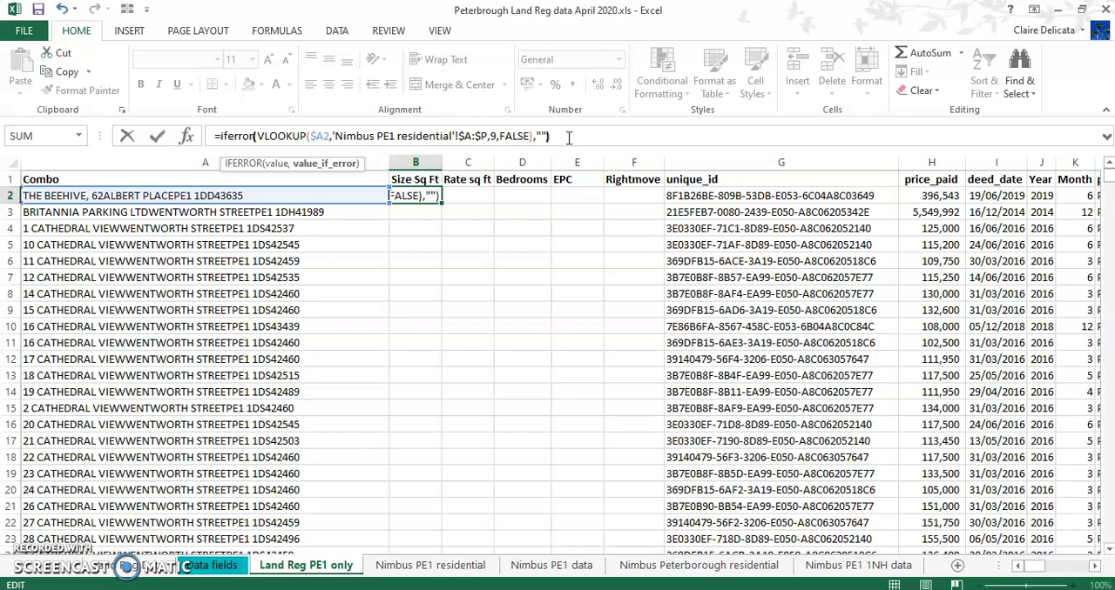
key(Return)
click(415, 194)
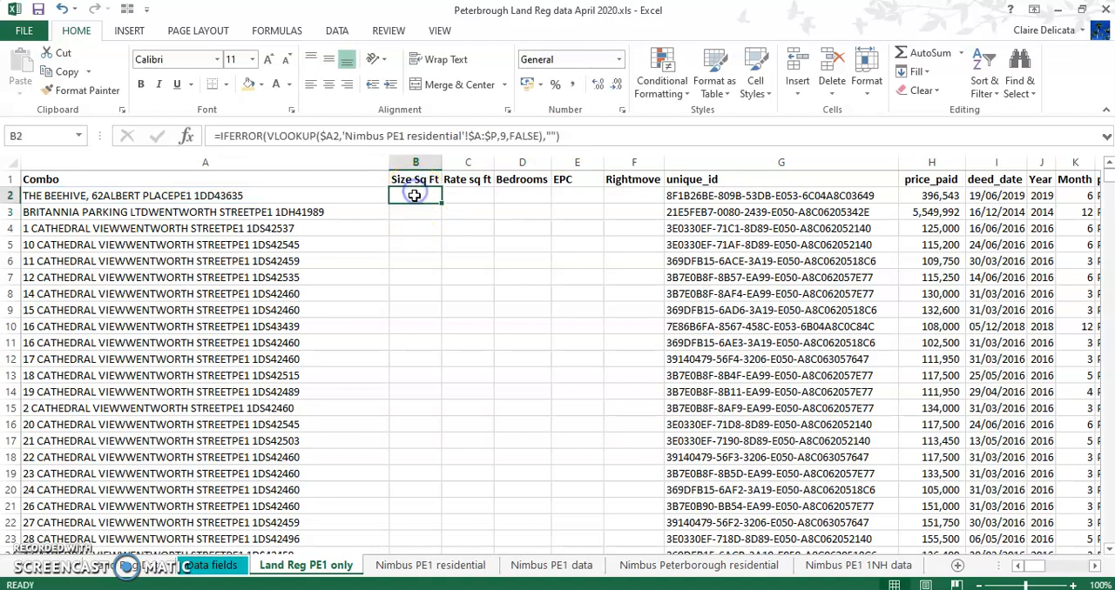
drag(442, 204, 652, 200)
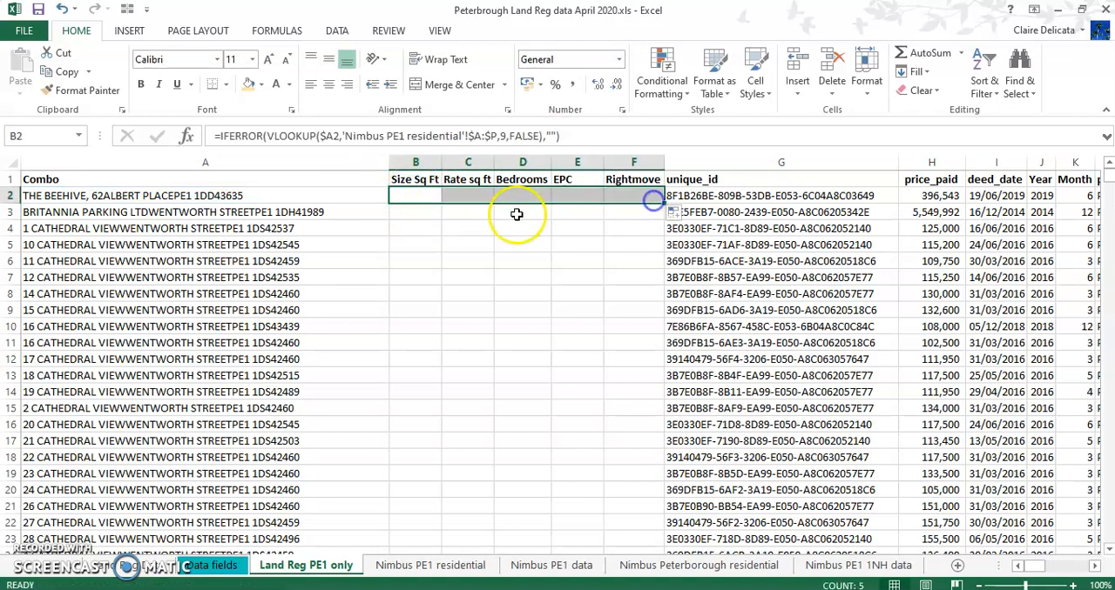
Set the column index of the Rate sq ft lookup in C2 to 10, the Nimbus Rate SqFt column
click(465, 194)
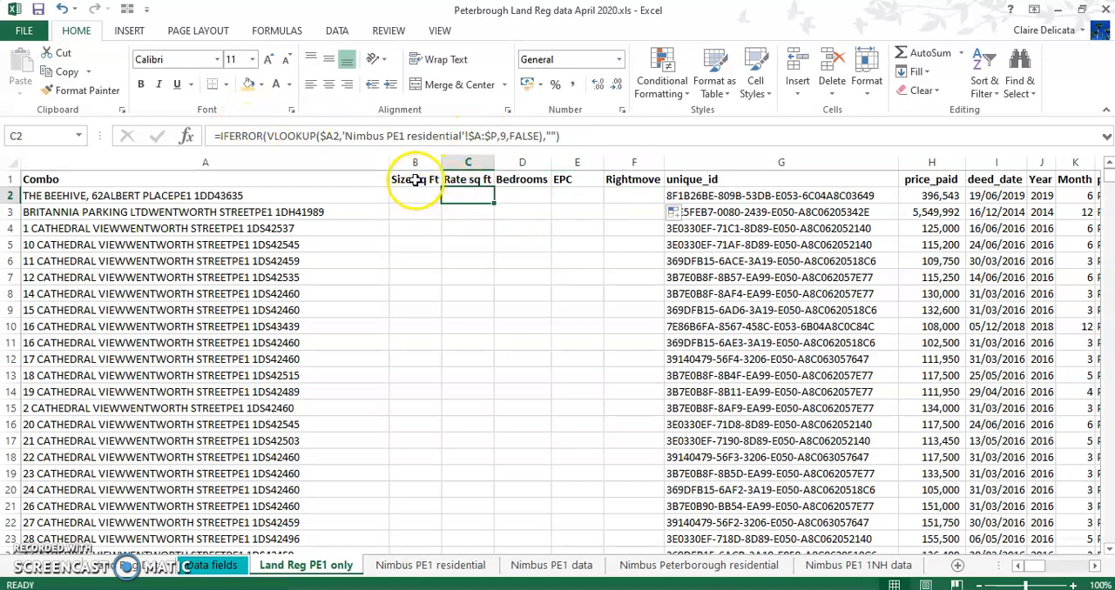
click(401, 566)
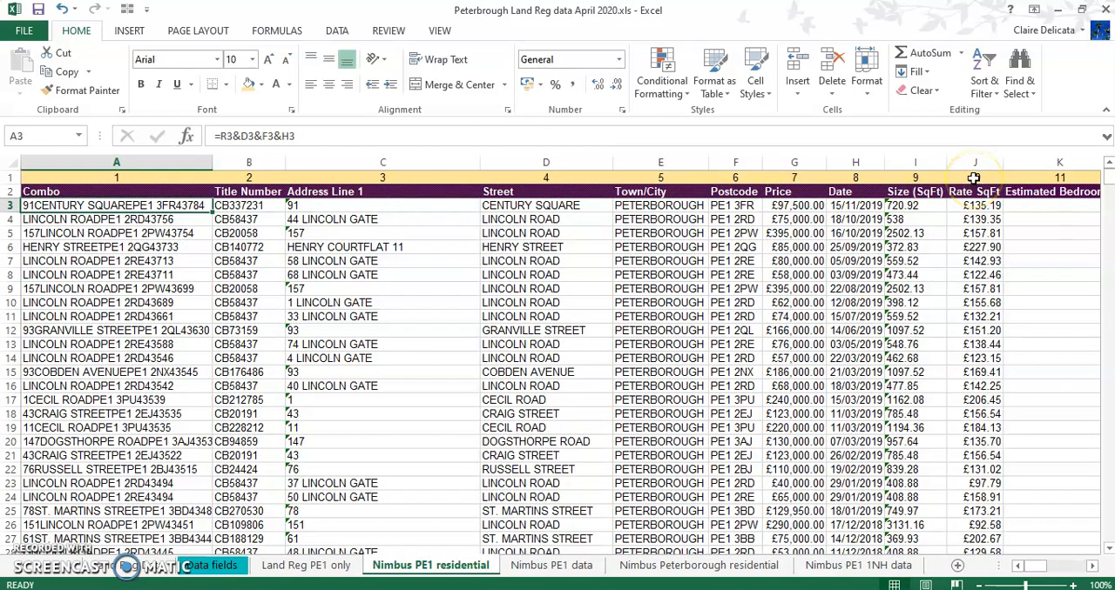
click(305, 566)
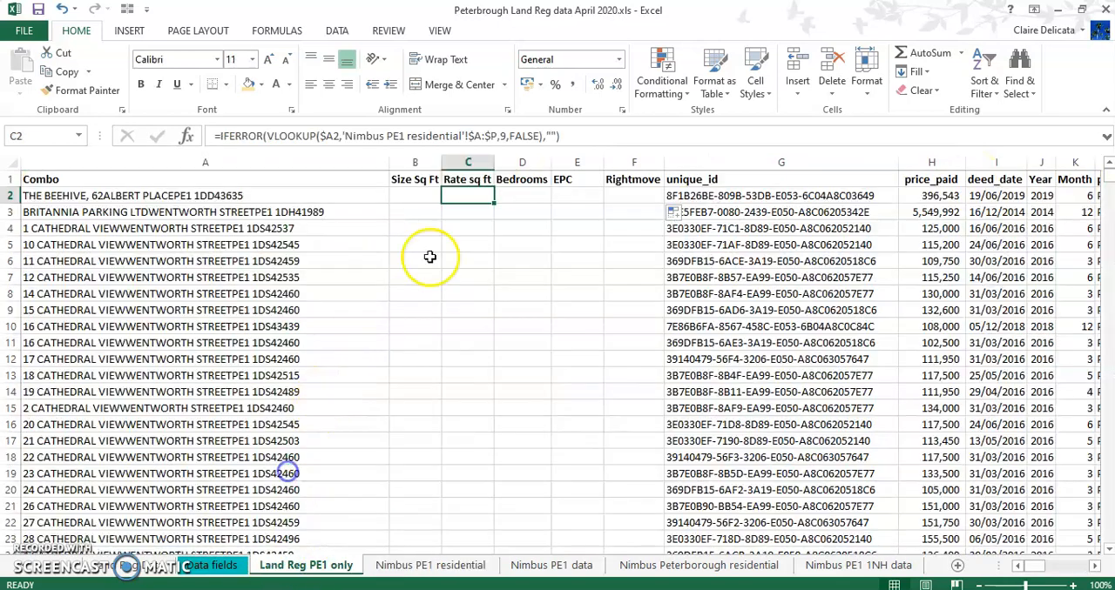
click(502, 136)
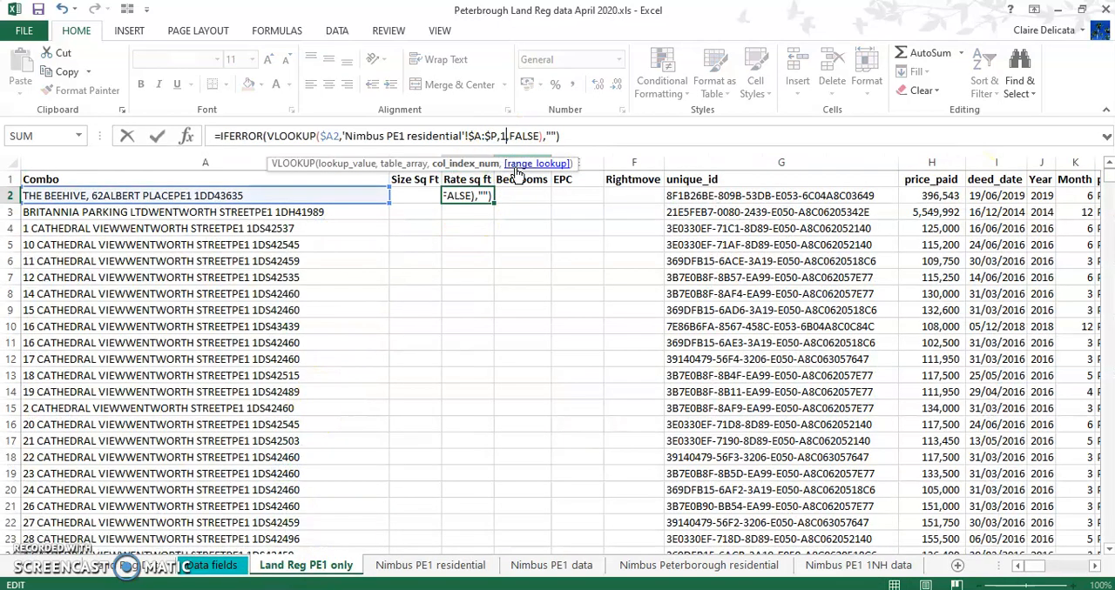
key(Return)
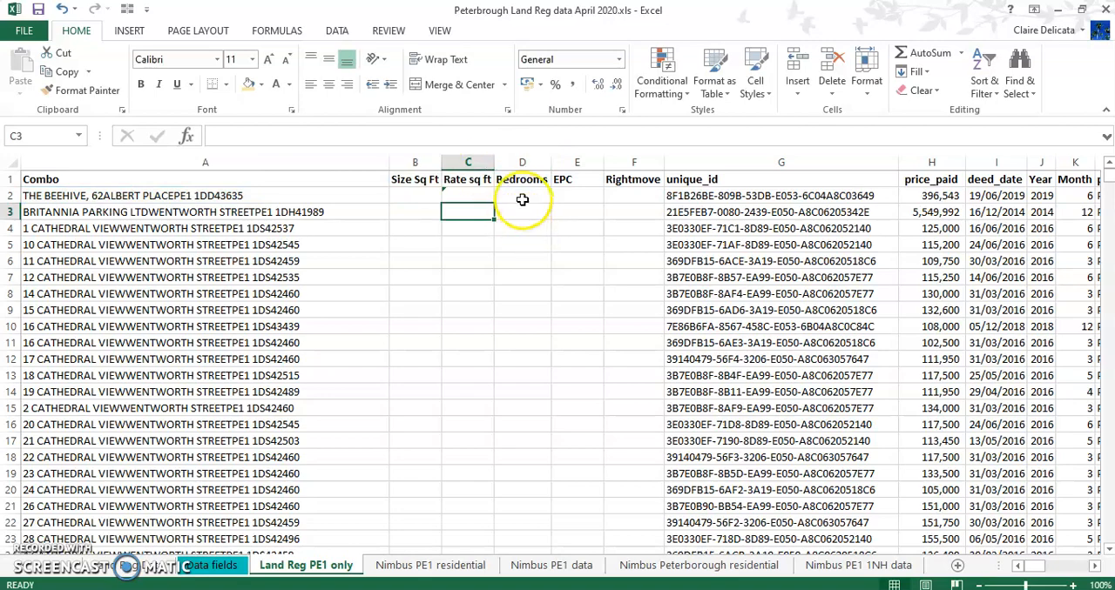
Set the column index of the Bedrooms lookup in D2 to 11, the Nimbus Estimated Bedrooms column
click(521, 197)
click(431, 567)
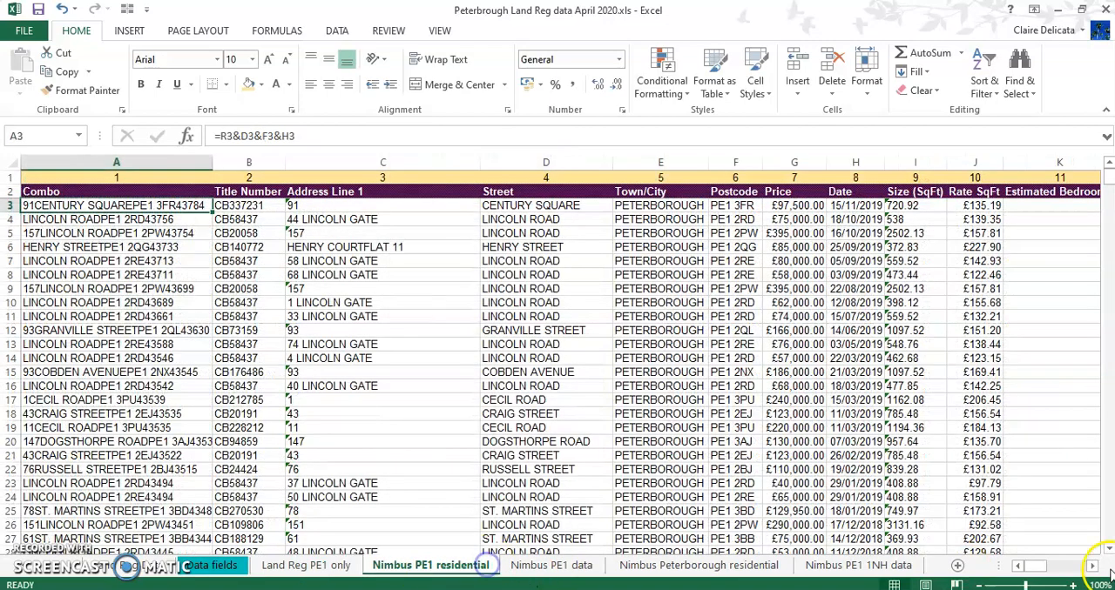
click(1094, 567)
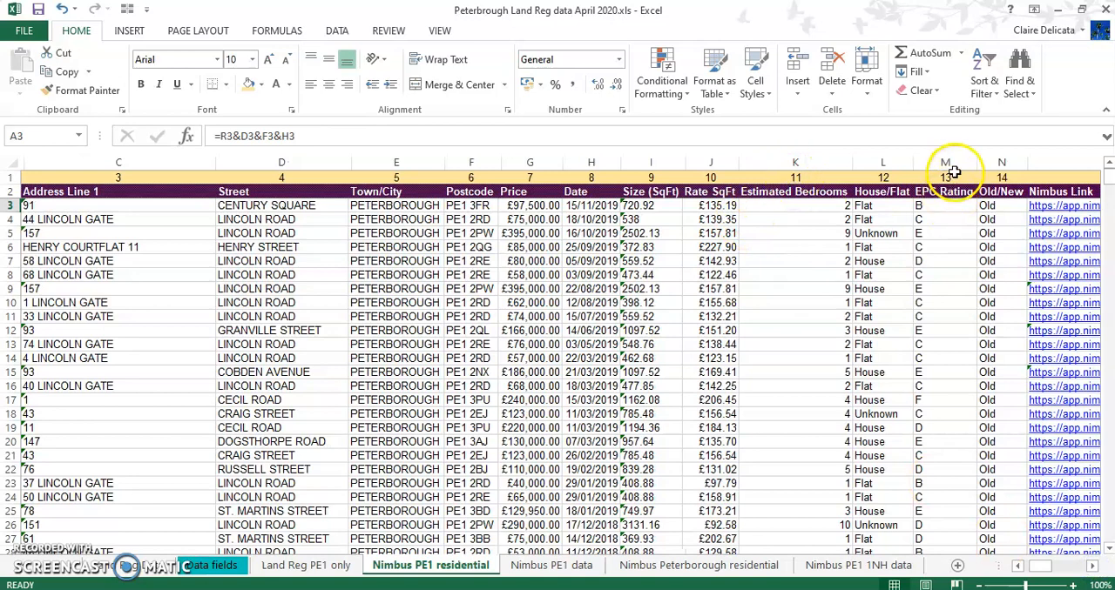
click(296, 561)
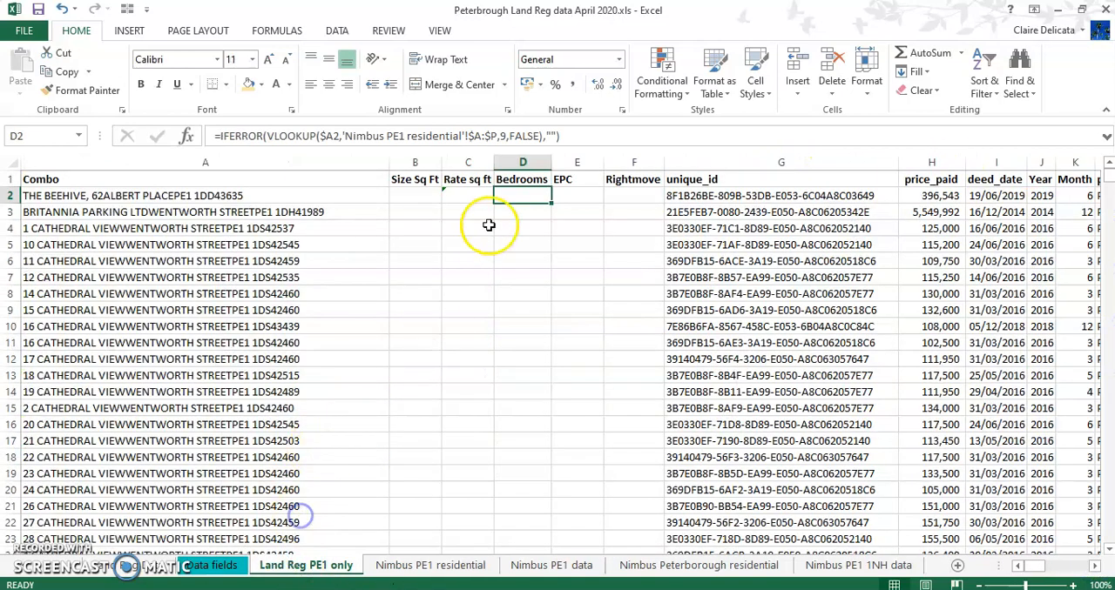
click(504, 136)
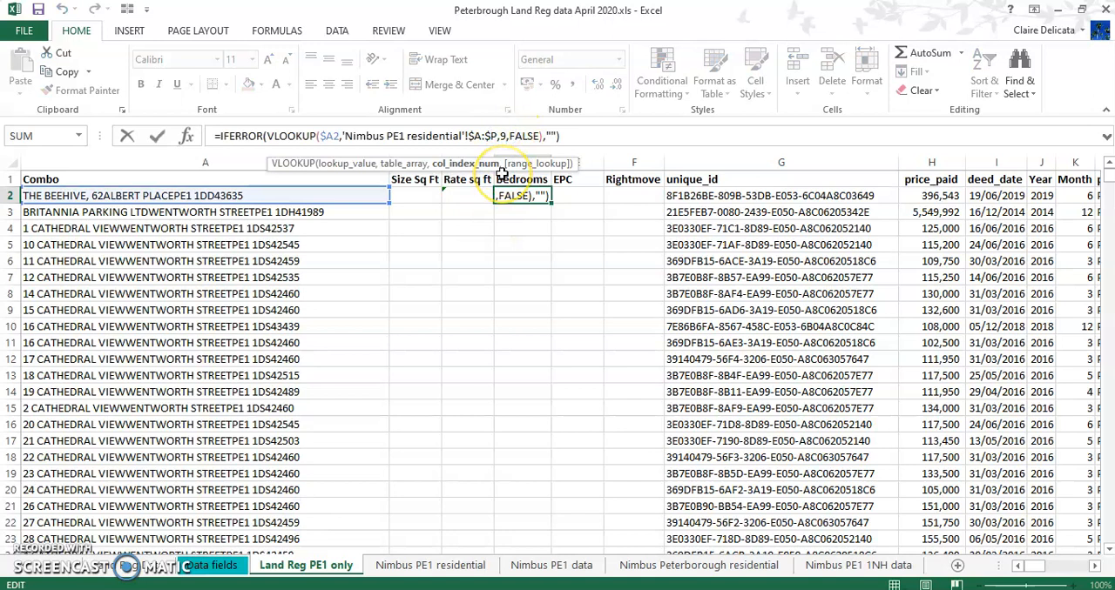
key(Escape)
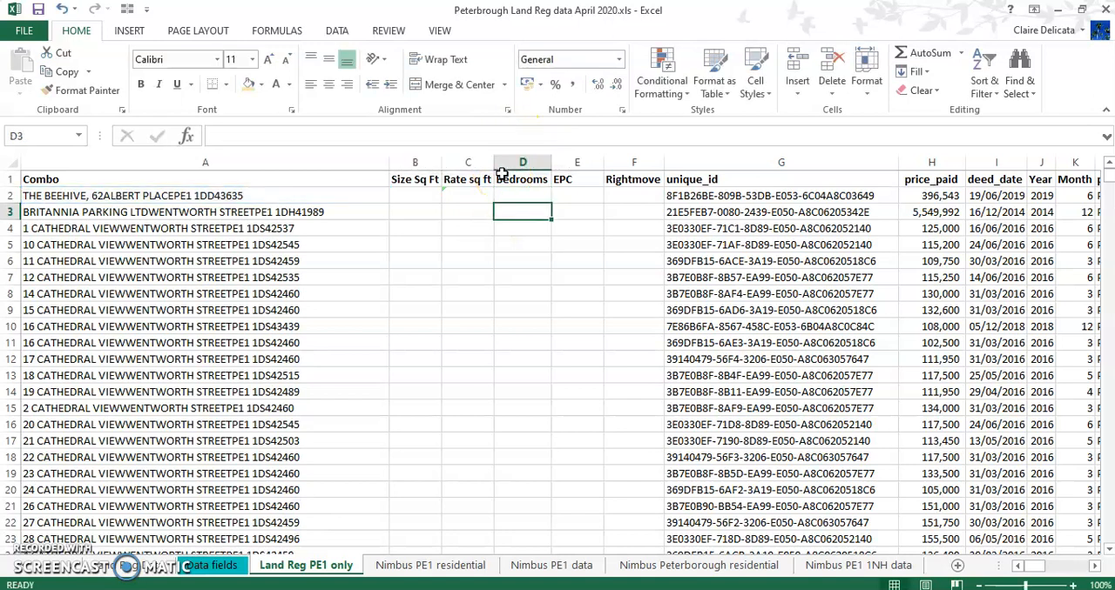
Set the column index of the EPC lookup in E2 to 13, the Nimbus EPC Rating column
click(564, 195)
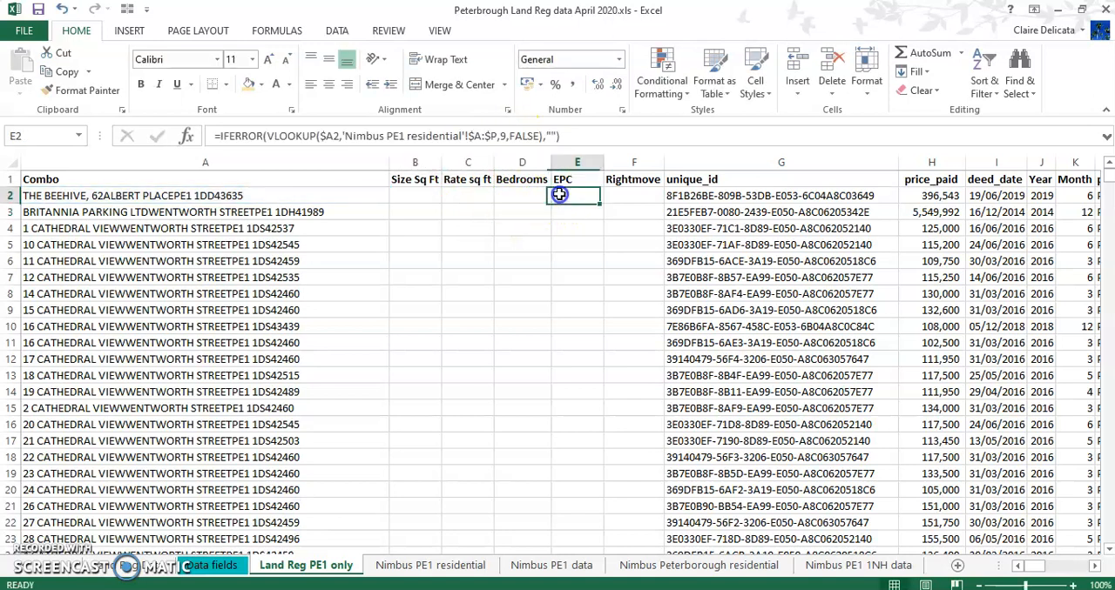
click(503, 136)
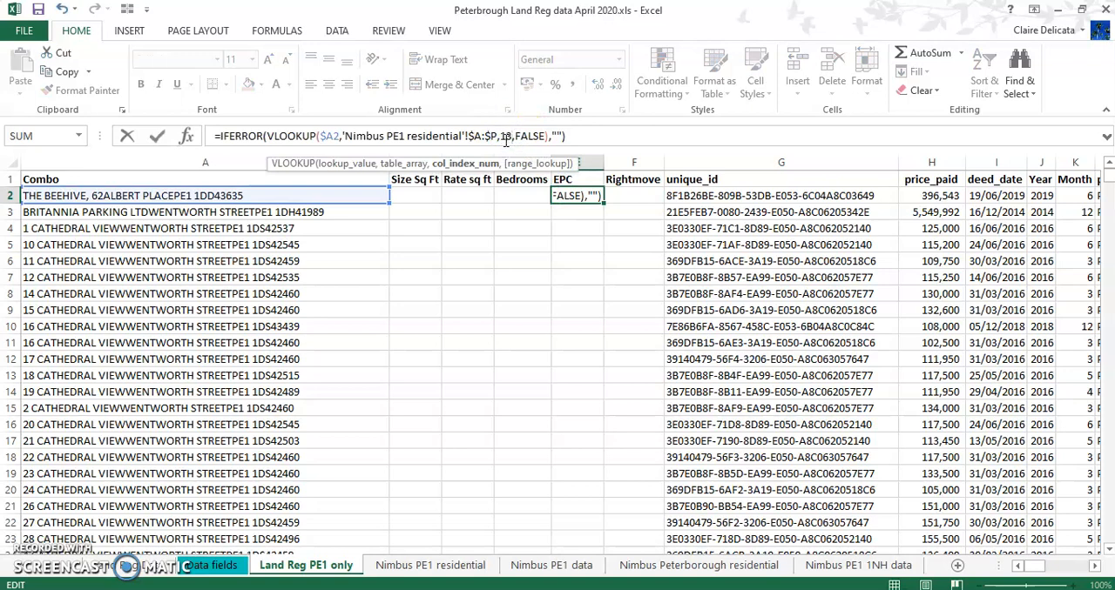
key(Return)
Set the column index of the Rightmove lookup in F2 to 16, the Nimbus Rightmove Link column
click(430, 565)
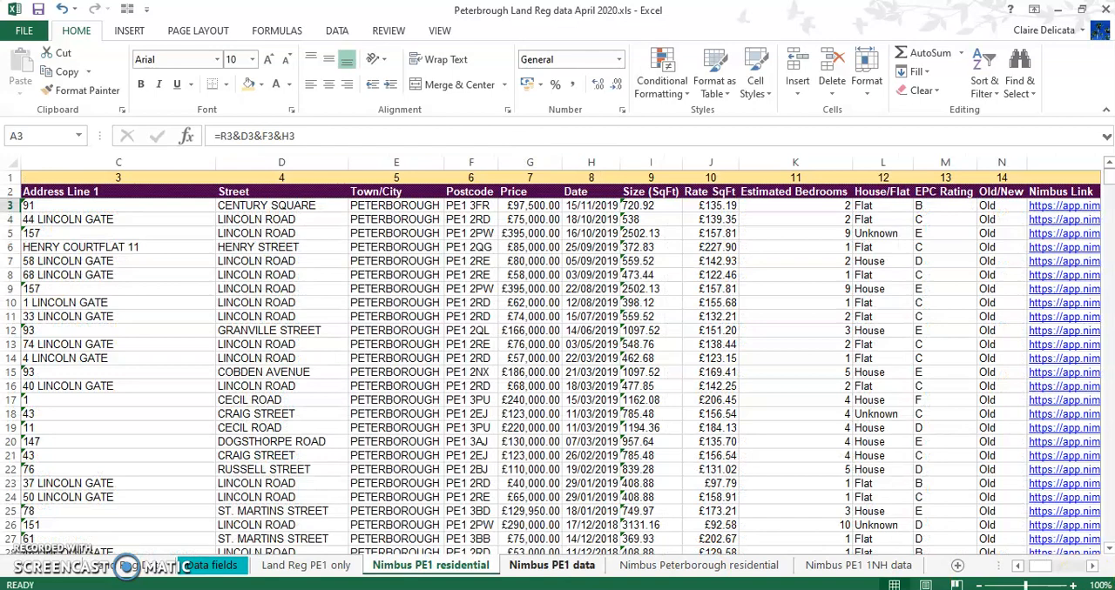
click(1094, 566)
click(1094, 566)
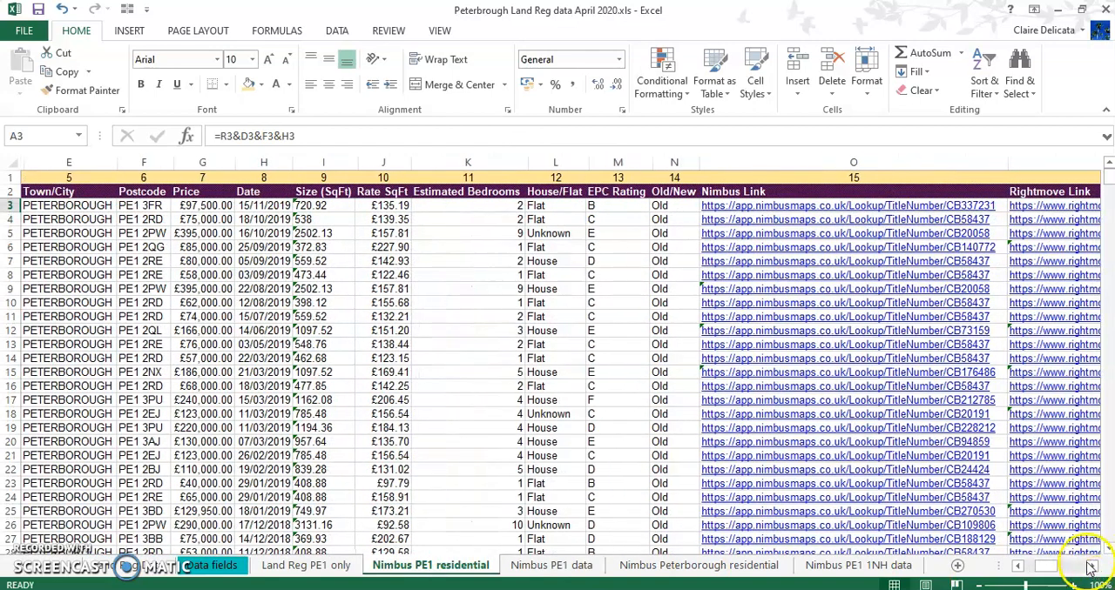
click(1092, 566)
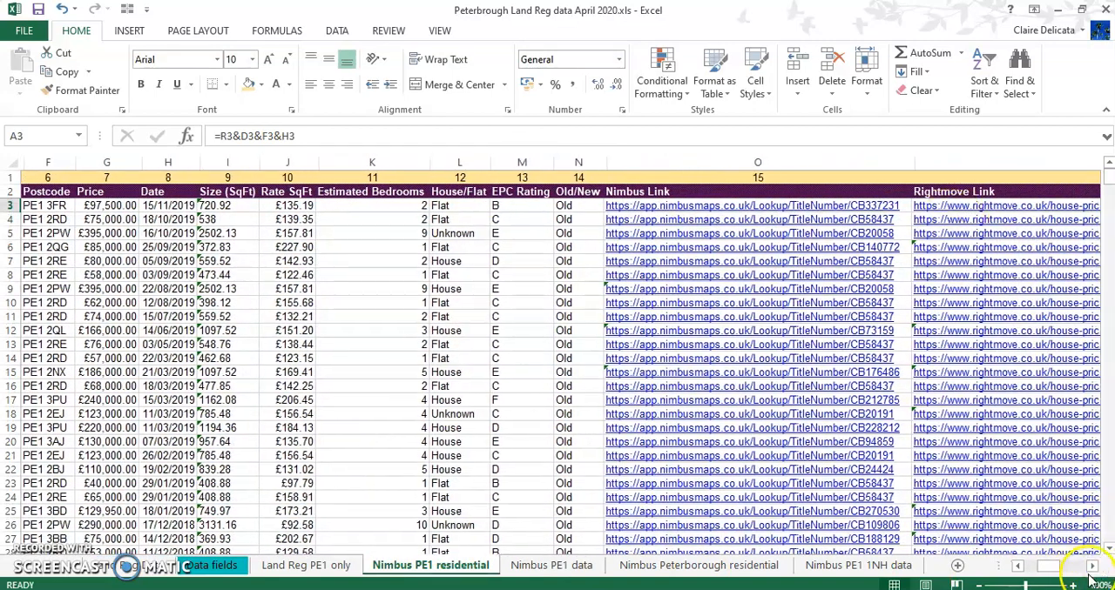
click(1092, 566)
click(1092, 566)
click(1091, 566)
click(1092, 566)
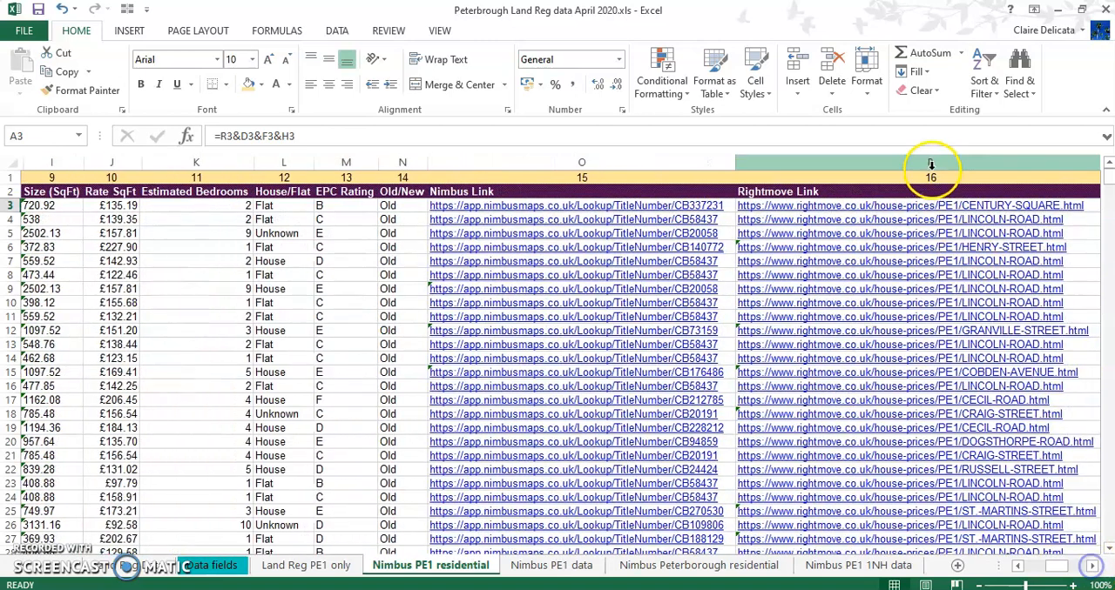
click(305, 566)
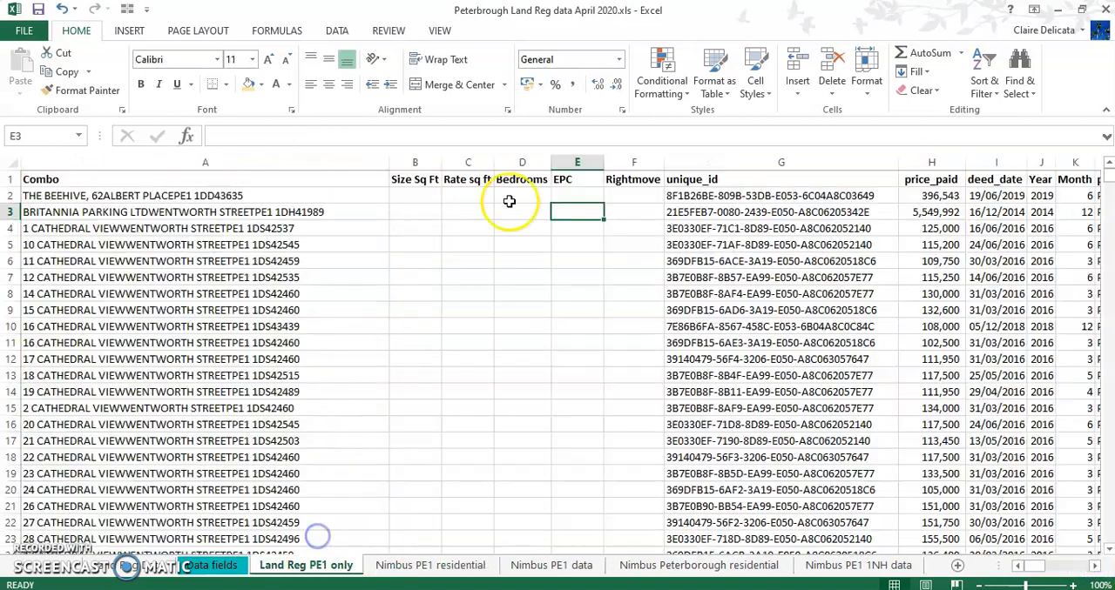
click(641, 196)
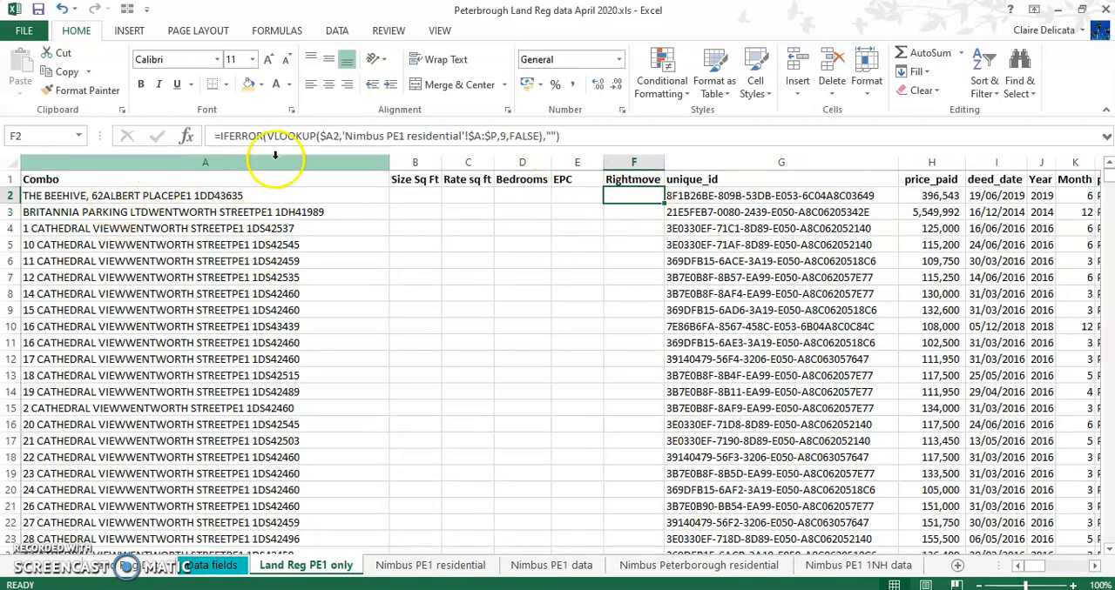
click(503, 136)
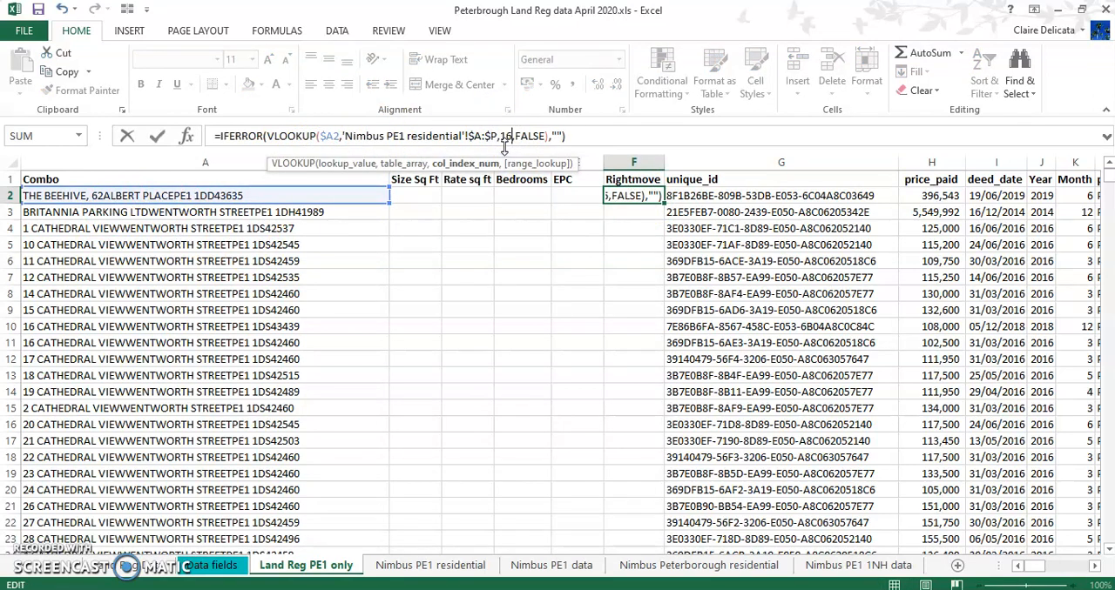
key(Escape)
Fill the lookup formulas in B2:F2 down to the last Land Registry row and check that they reach it
click(411, 192)
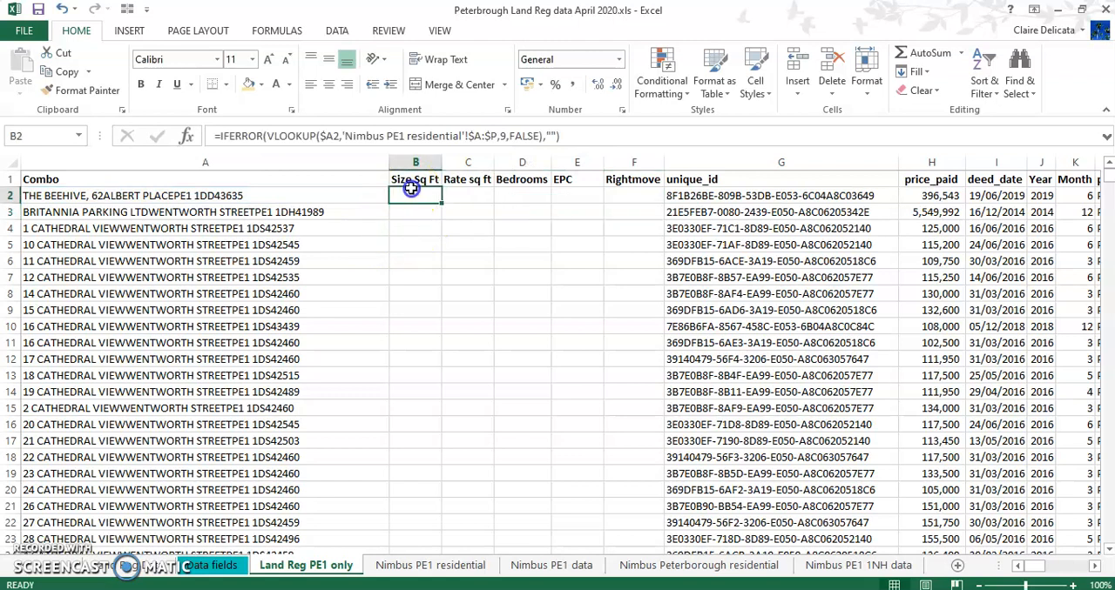
drag(411, 189, 645, 195)
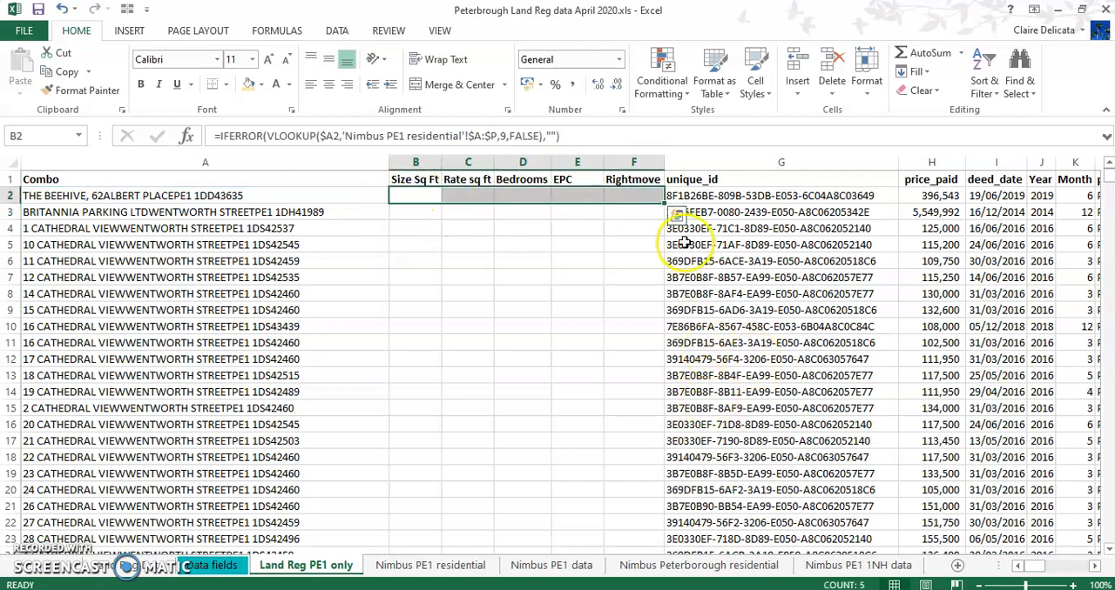
double_click(664, 202)
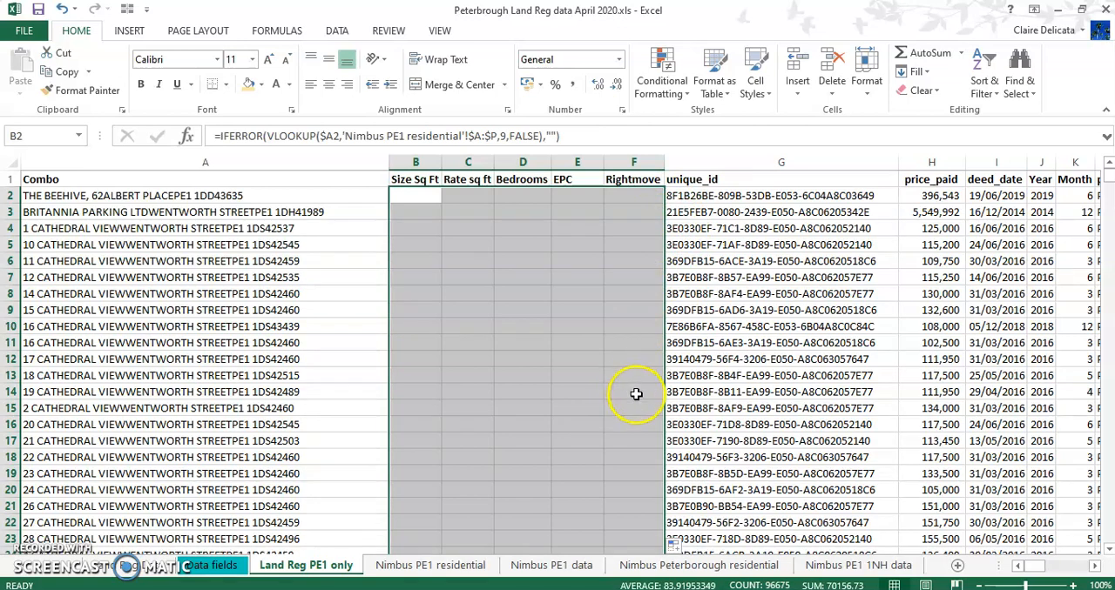
click(627, 198)
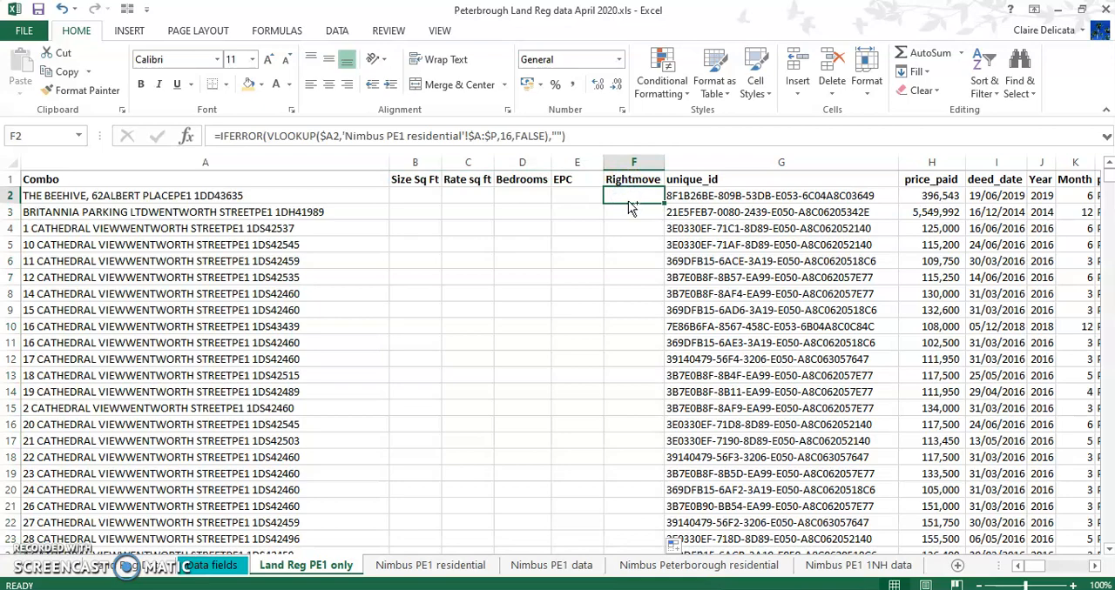
key(ctrl+Down)
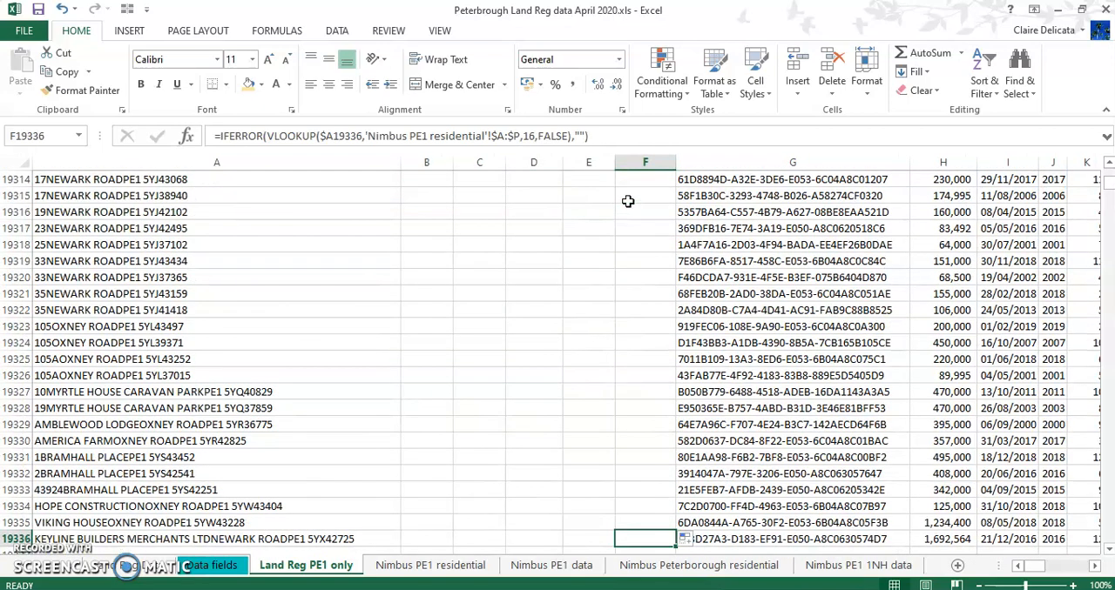
Turn on filtering for the Land Reg PE1 only data and exclude the blanks from the Size Sq Ft column
key(Left)
key(Left)
key(Left)
key(Left)
key(ctrl+Up)
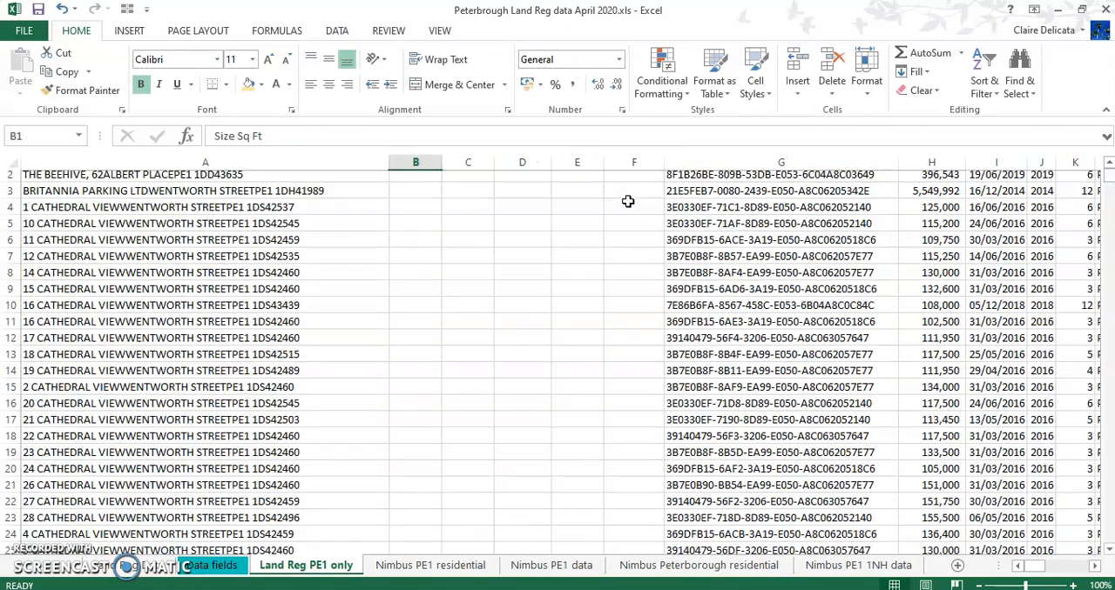
click(336, 31)
click(433, 72)
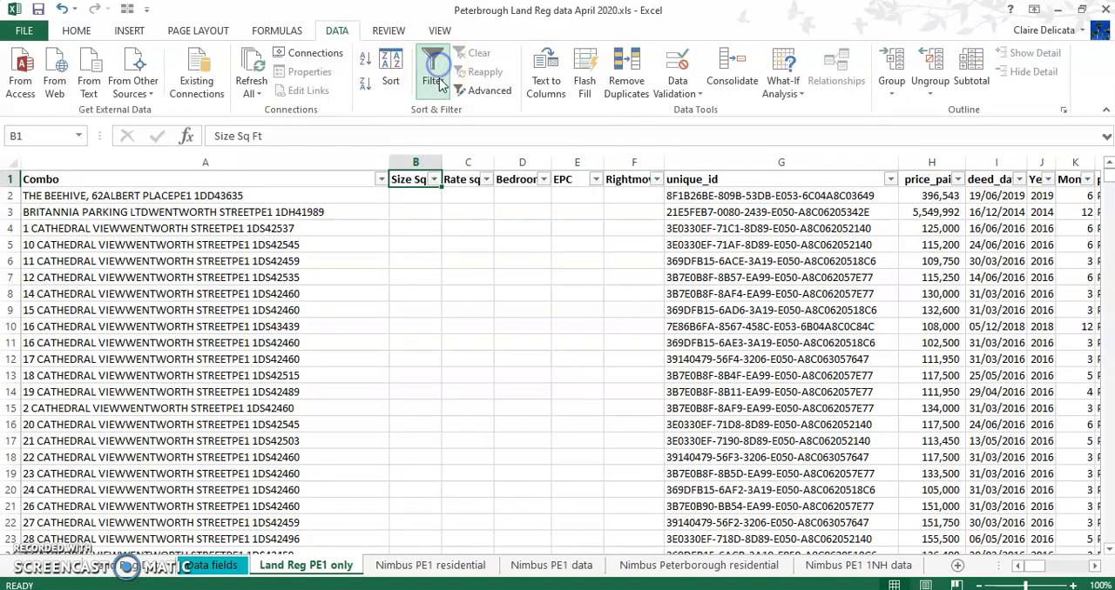
click(433, 179)
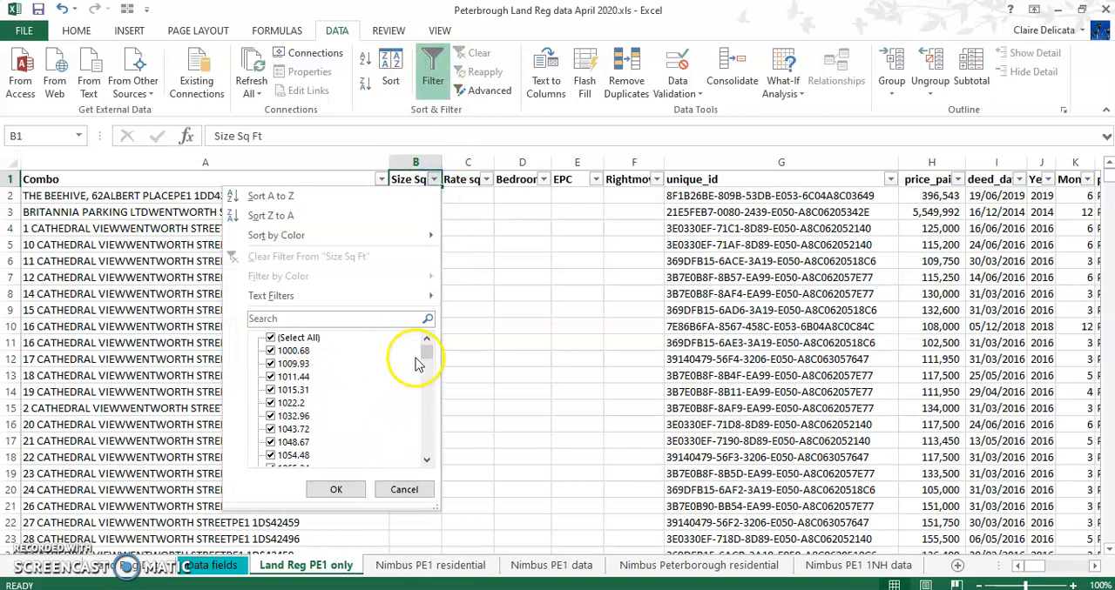
drag(424, 348, 440, 455)
click(270, 456)
click(336, 490)
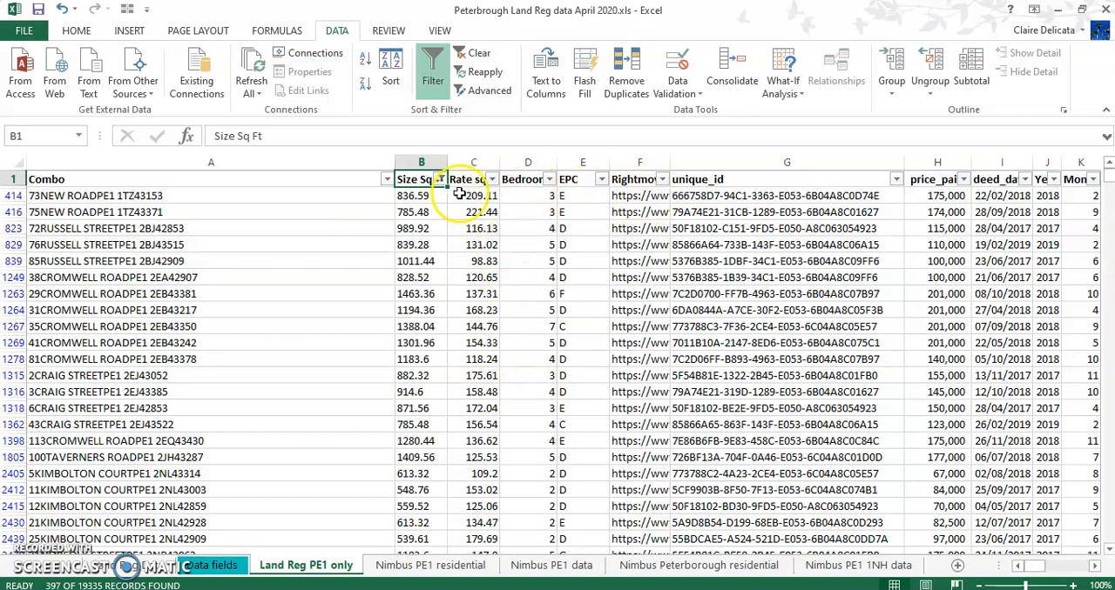
Select all filtered Size Sq Ft values to count the matched records, and return to the column header
click(414, 195)
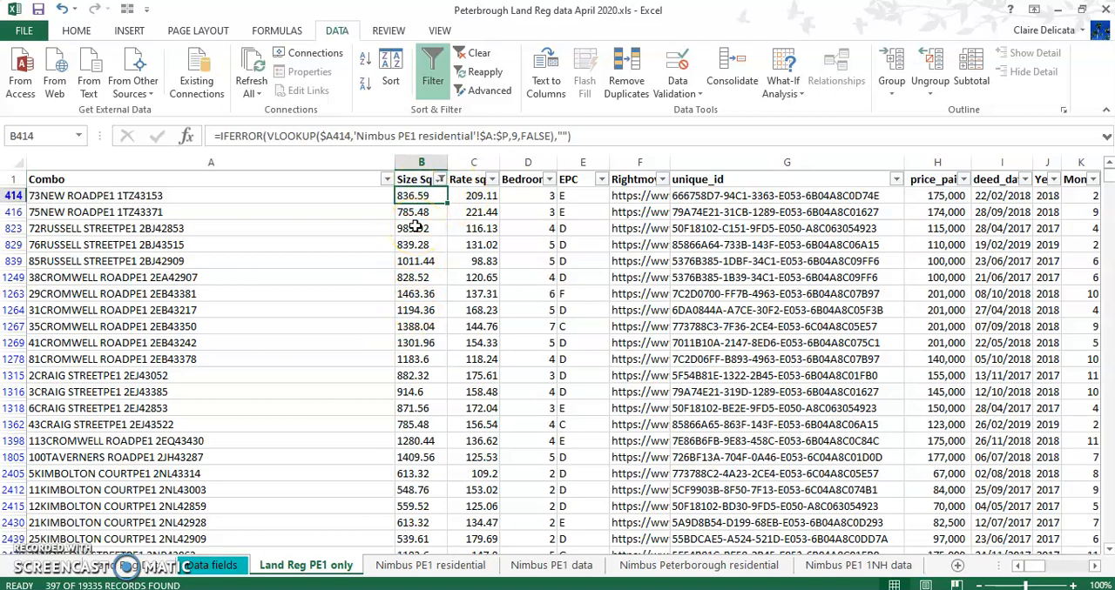
key(ctrl+shift+Down)
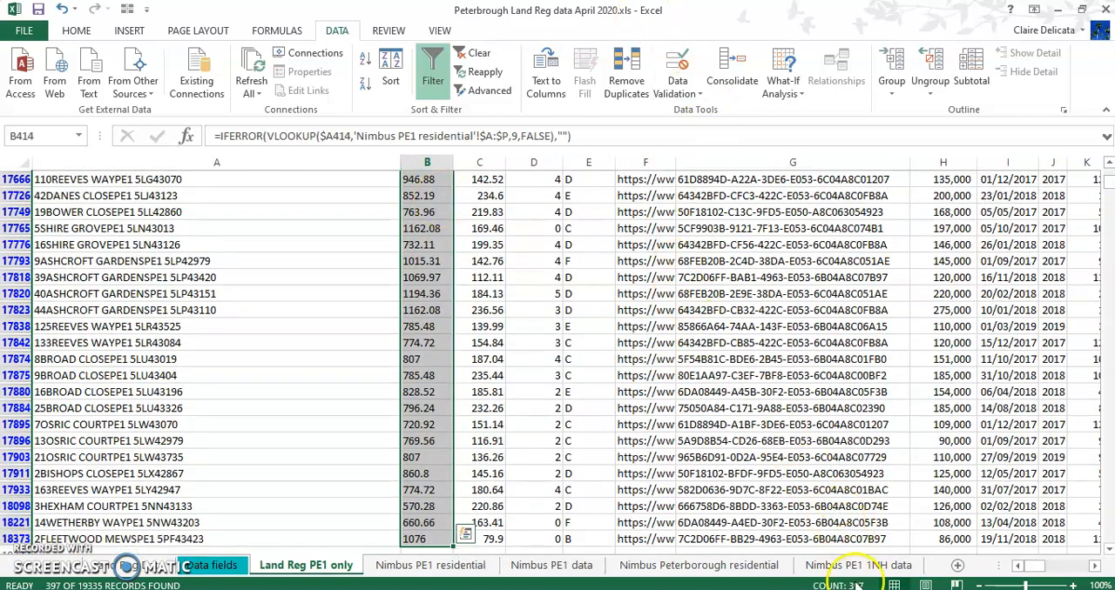
click(429, 475)
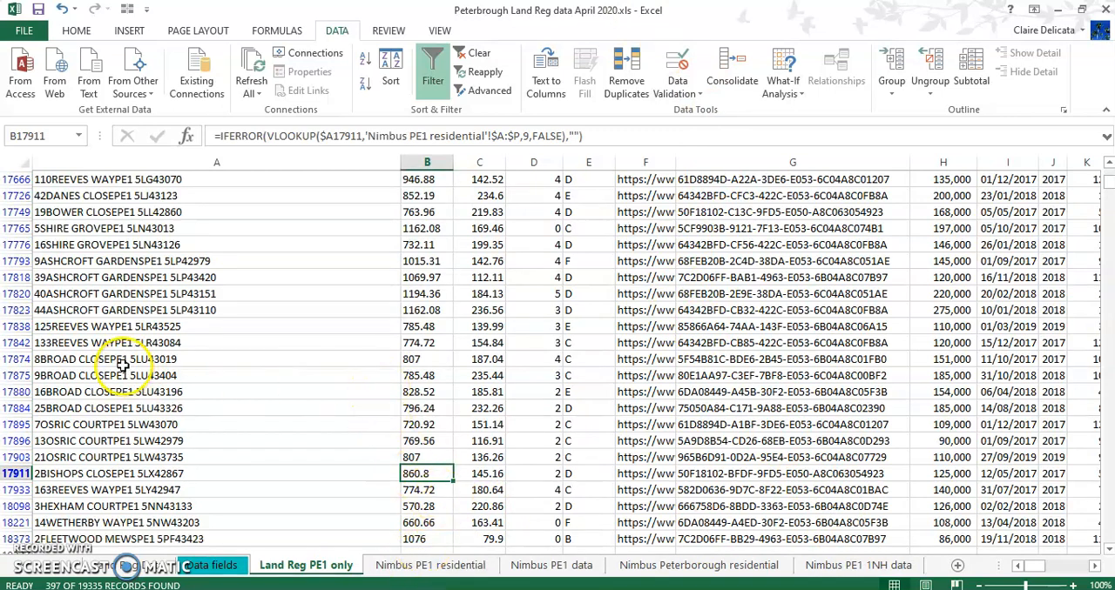
click(424, 278)
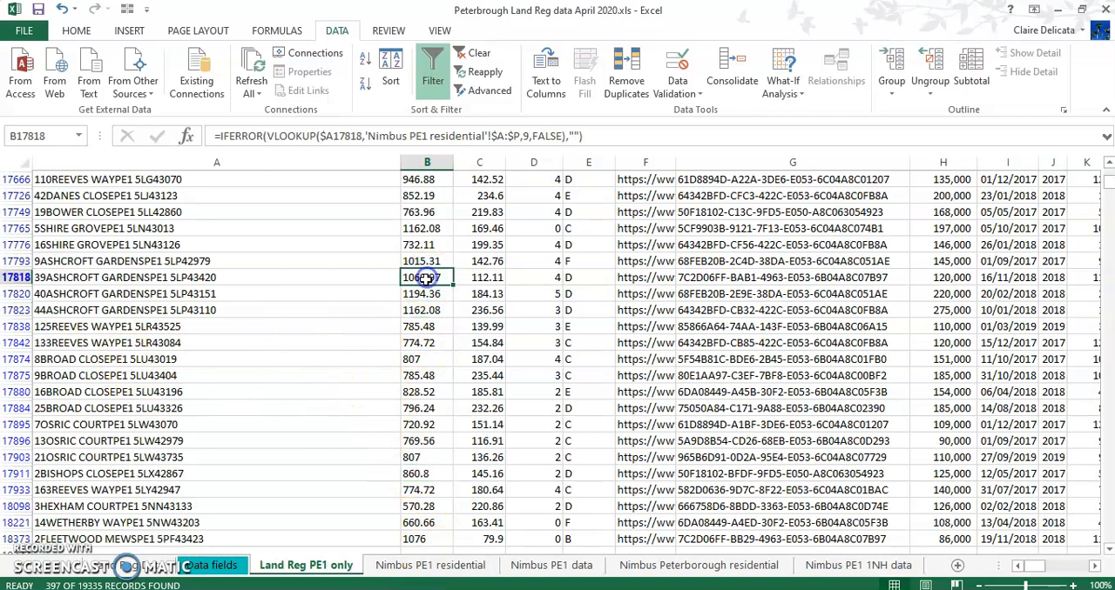
key(ctrl+Up)
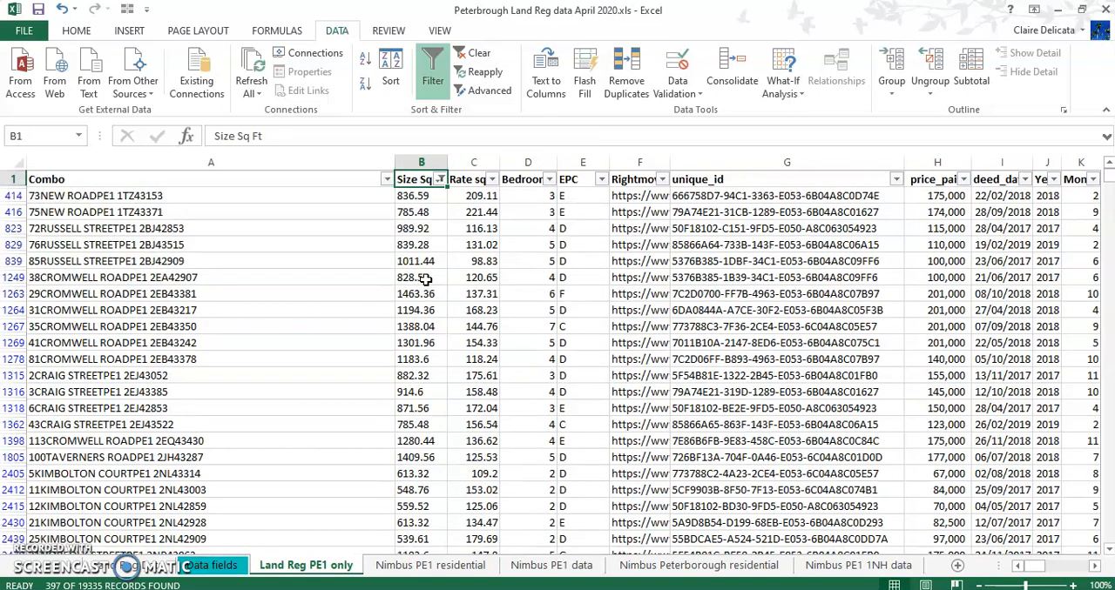
Go through the first matched record's looked-up fields and autofit the Rightmove column to show the full links
key(Down)
key(Right)
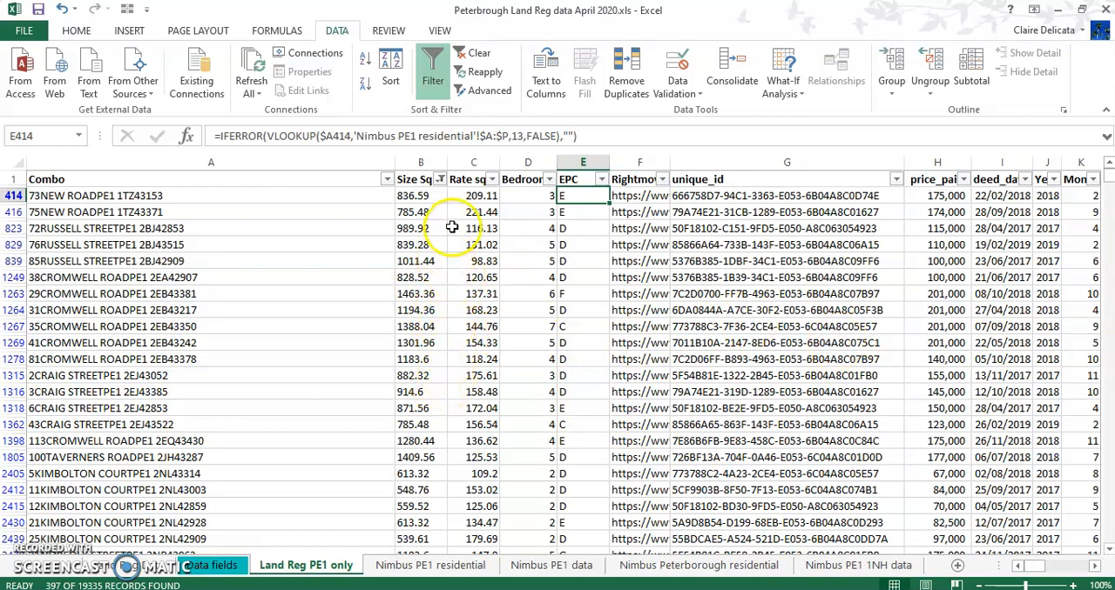
double_click(669, 161)
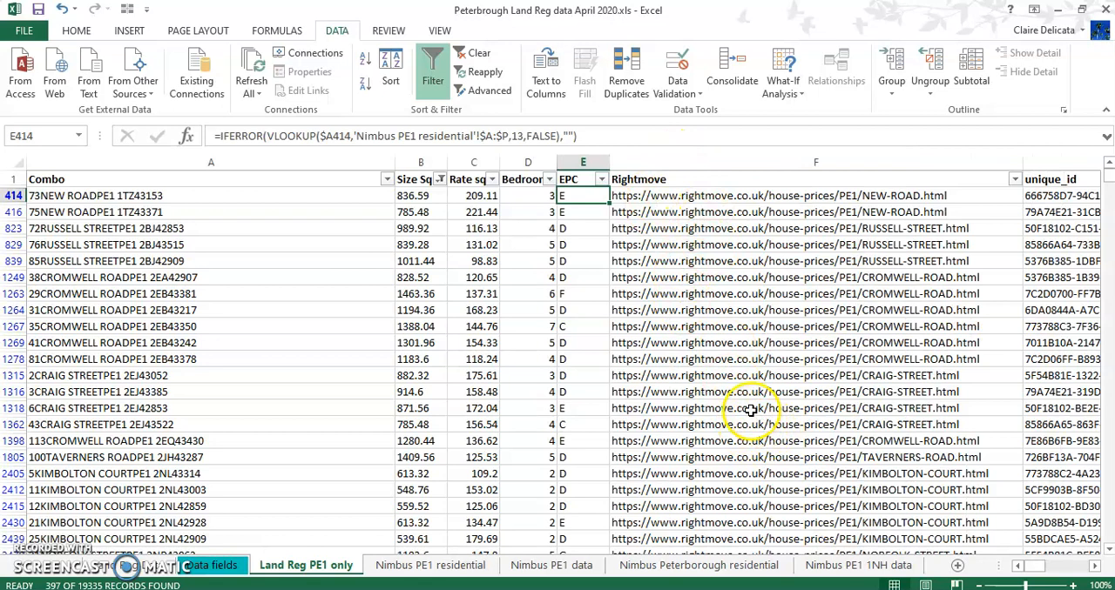
click(422, 214)
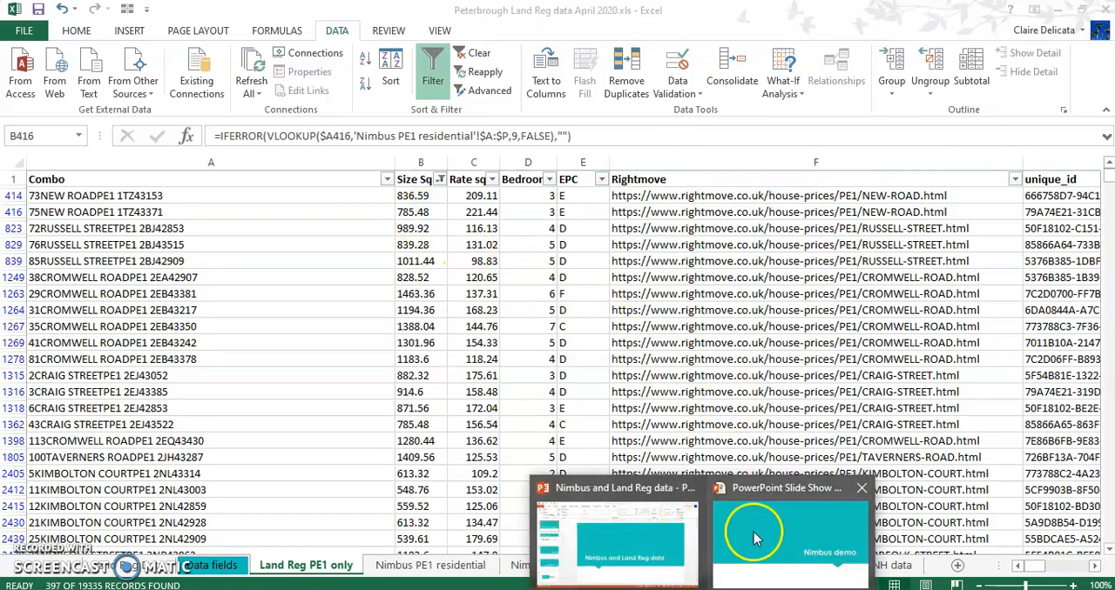
Switch to the running PowerPoint slide show and advance to the closing slide, The Property Analyst
click(753, 530)
click(754, 530)
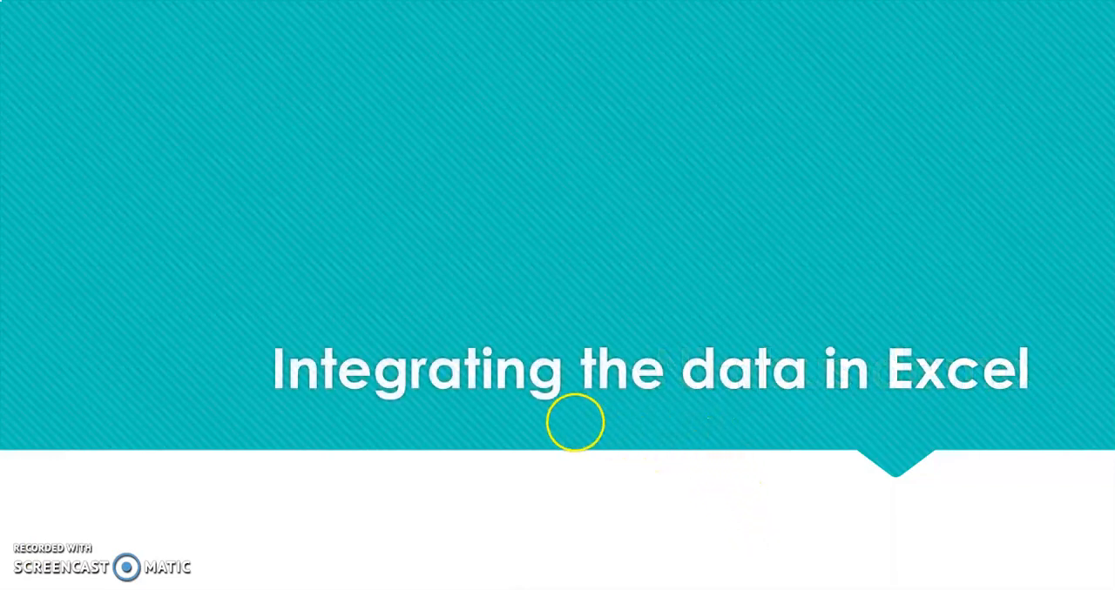
click(487, 360)
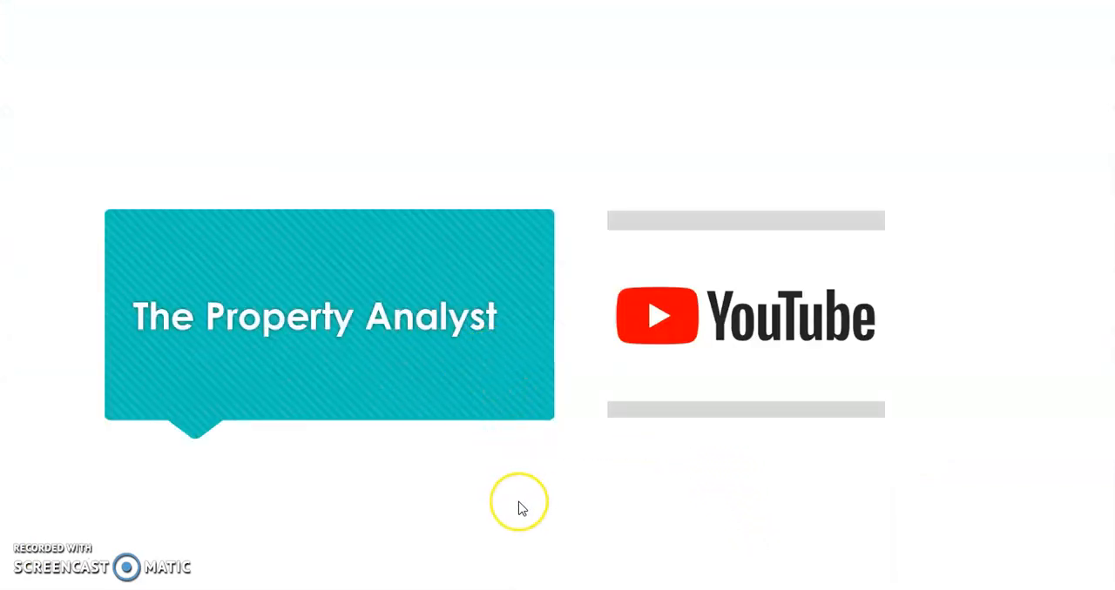